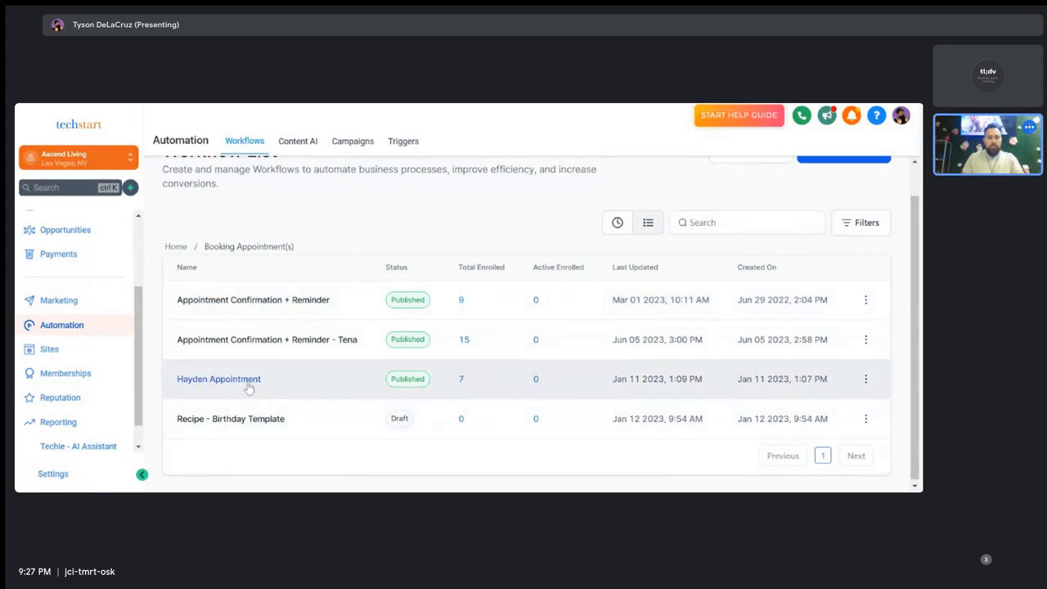
Look through the first two pages of workflow folders and open the Calendar Workflows and Booking folder.
left_click(184, 254)
scroll(352, 353, "down", 1)
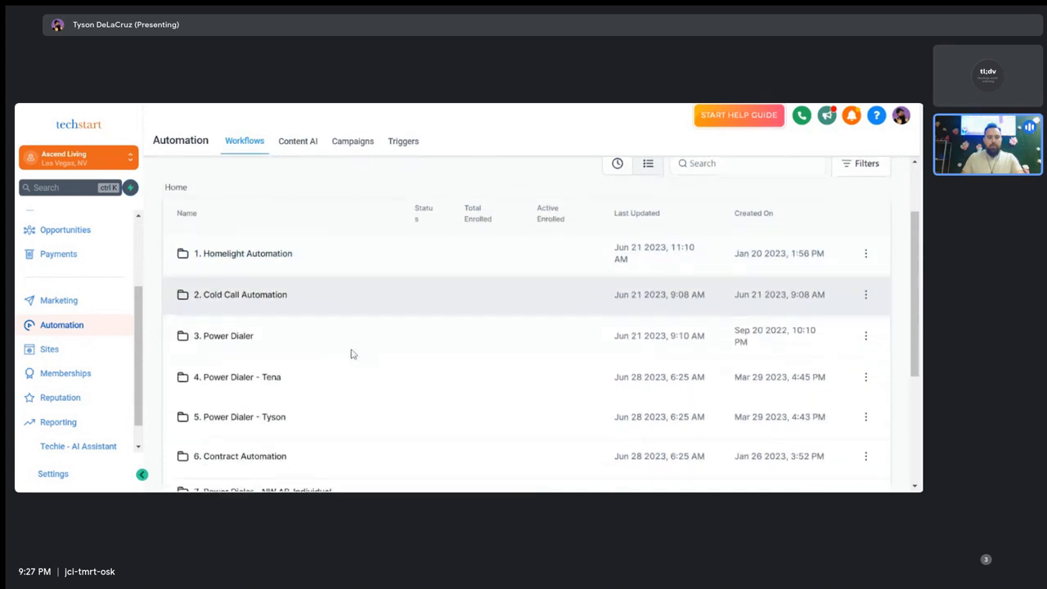
scroll(352, 353, "down", 3)
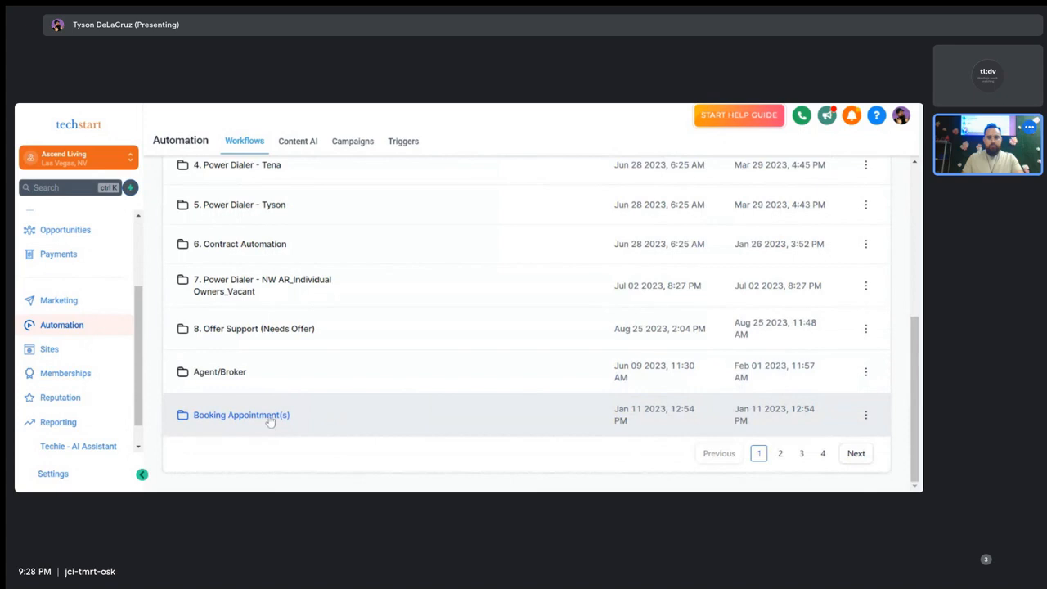
left_click(779, 454)
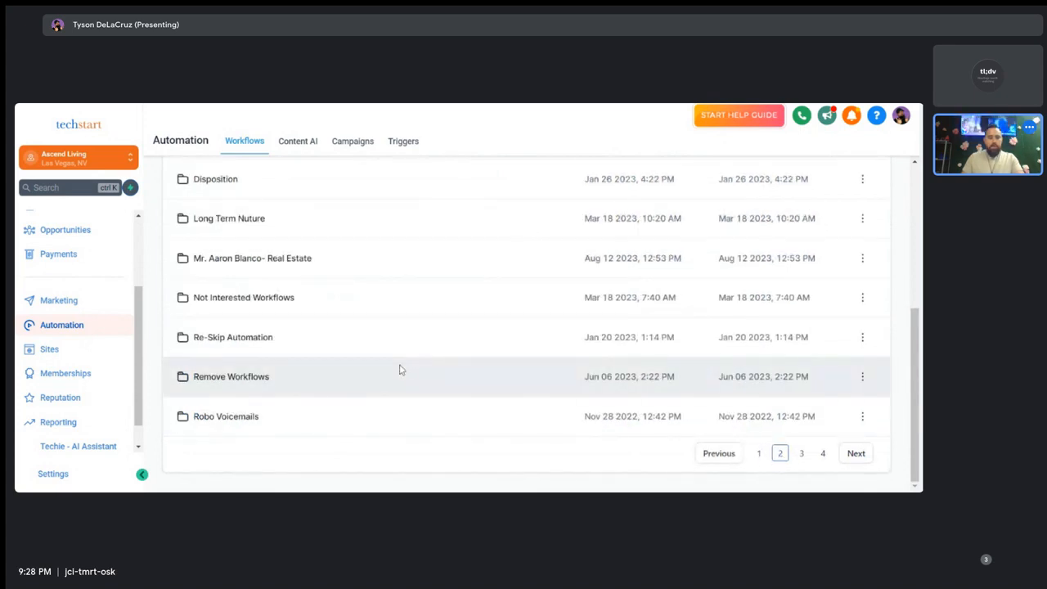
scroll(311, 376, "up", 2)
scroll(294, 344, "up", 3)
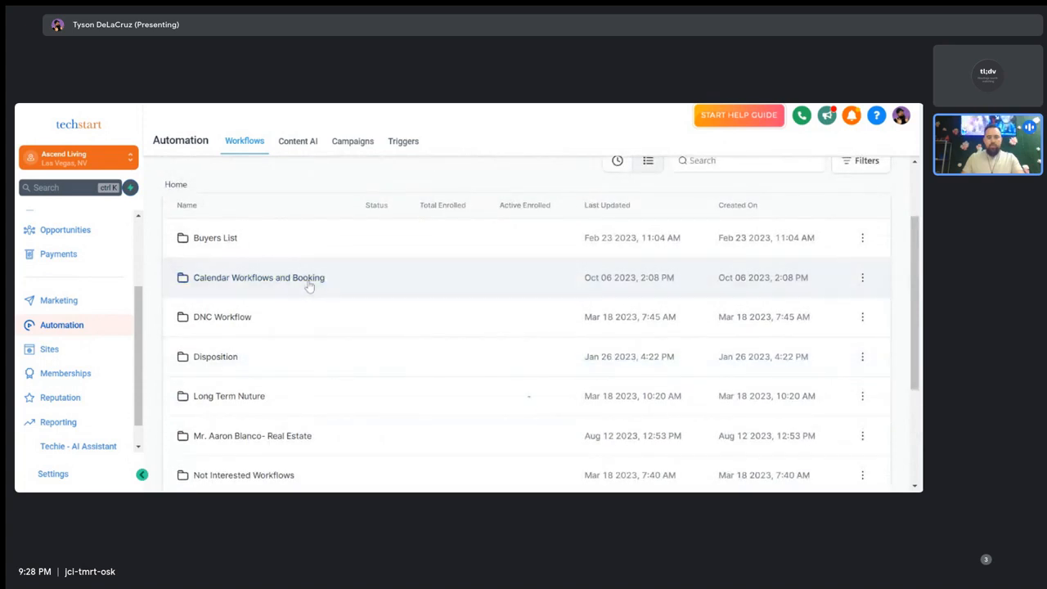
left_click(309, 286)
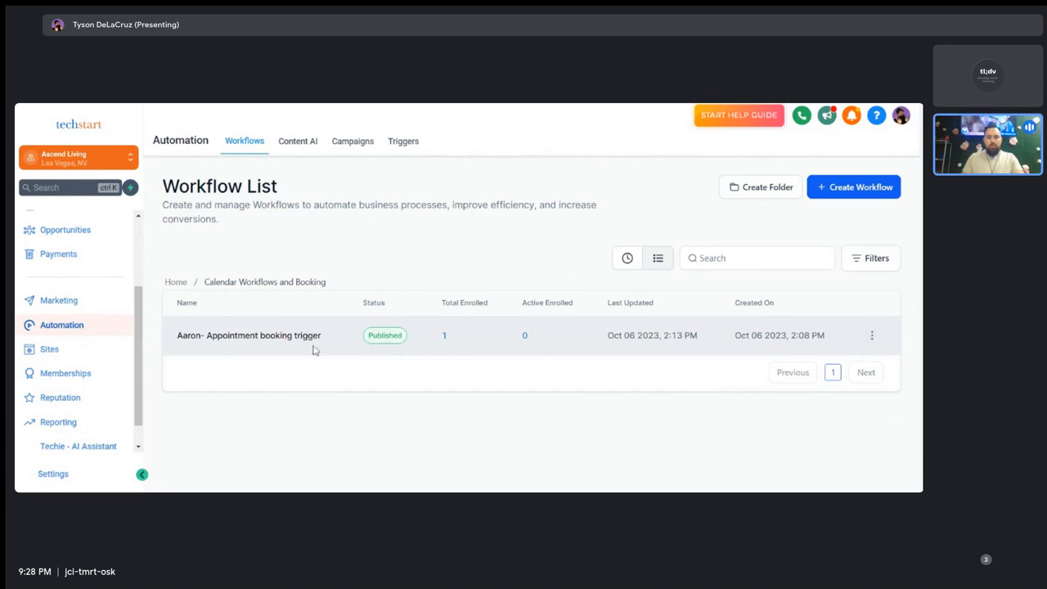
Return to the first page of the workflow folder list and open the Booking Appointment(s) folder.
left_click(174, 281)
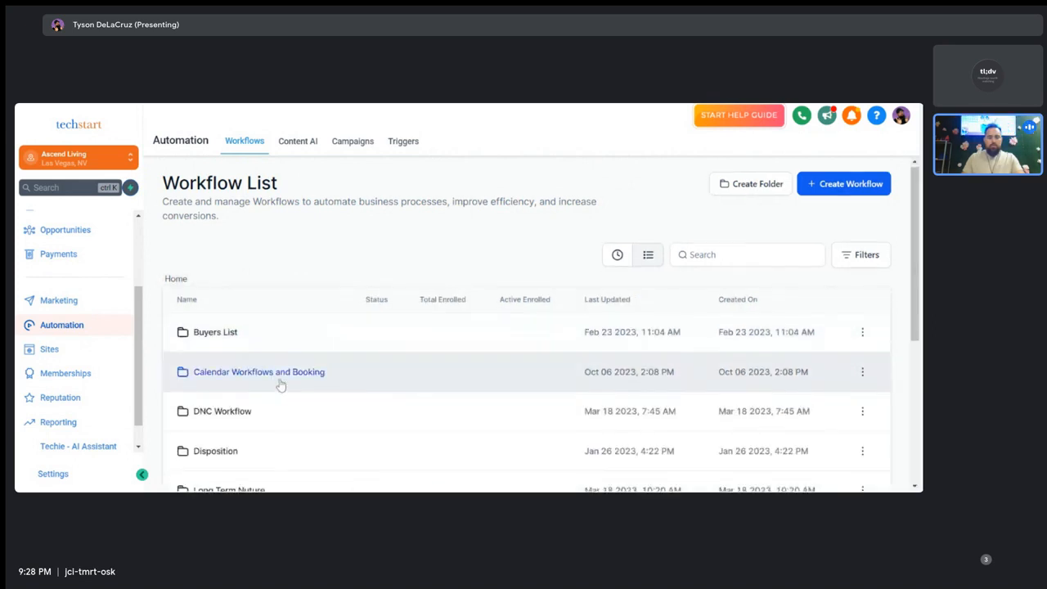
scroll(281, 381, "down", 5)
left_click(759, 454)
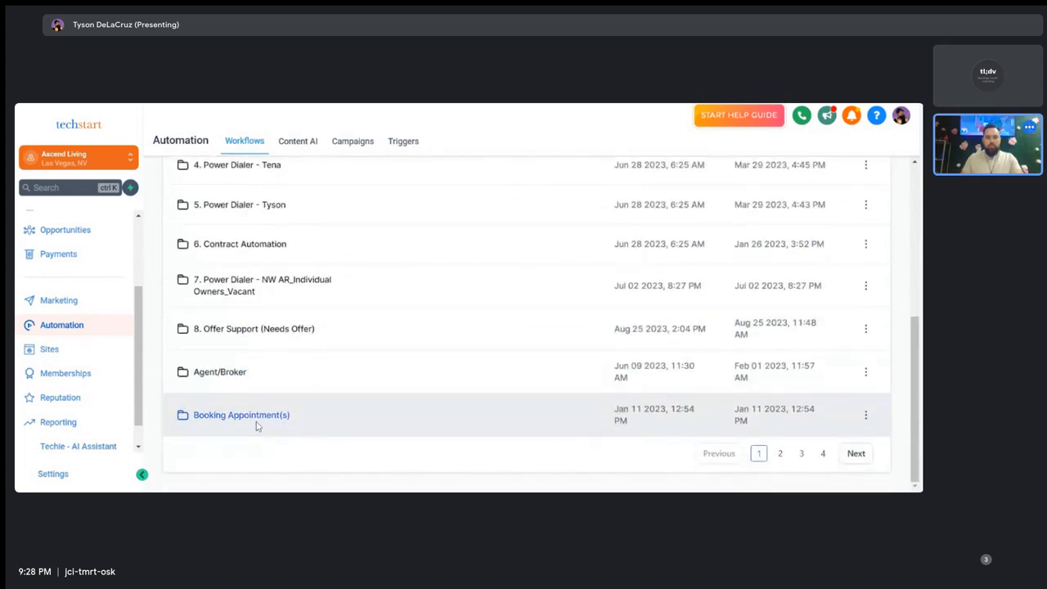
left_click(253, 419)
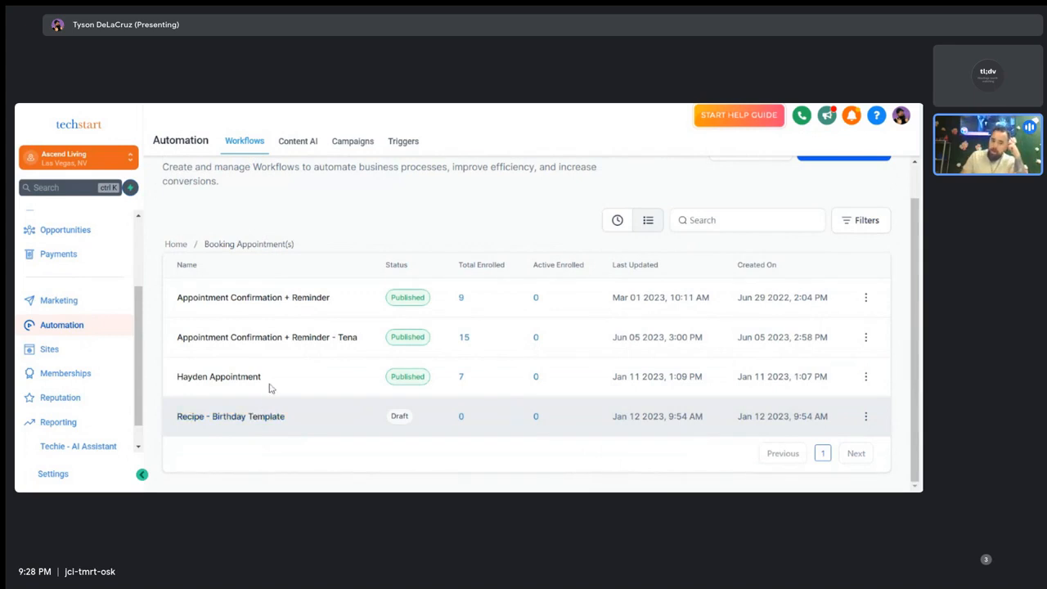
Inspect the Customer Booked Appointment trigger of the workflow listed above Recipe - Birthday Template, return to the list and dismiss the Google integration notice.
left_click(229, 377)
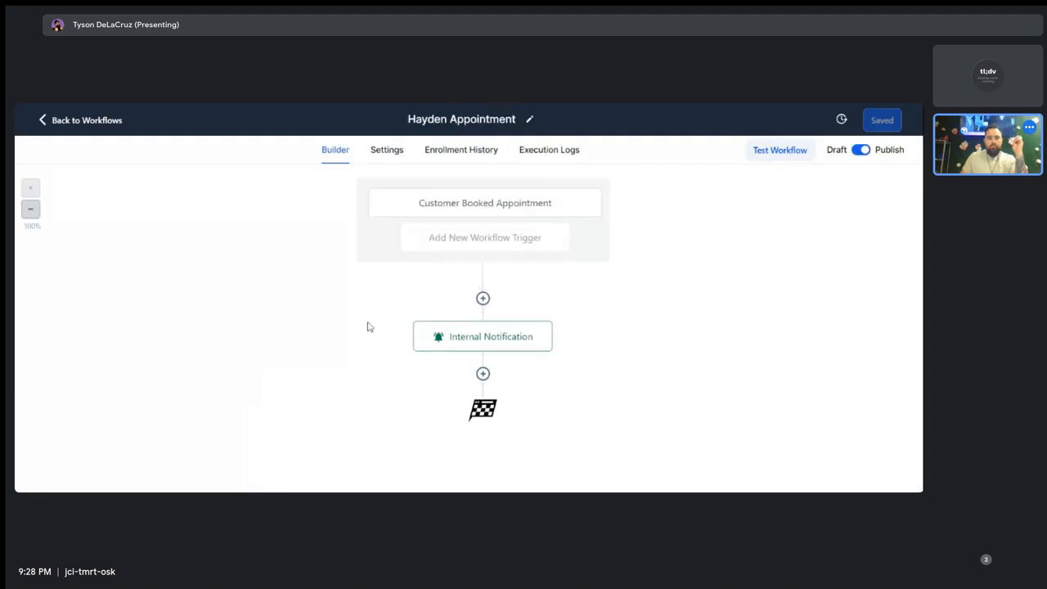
left_click(467, 208)
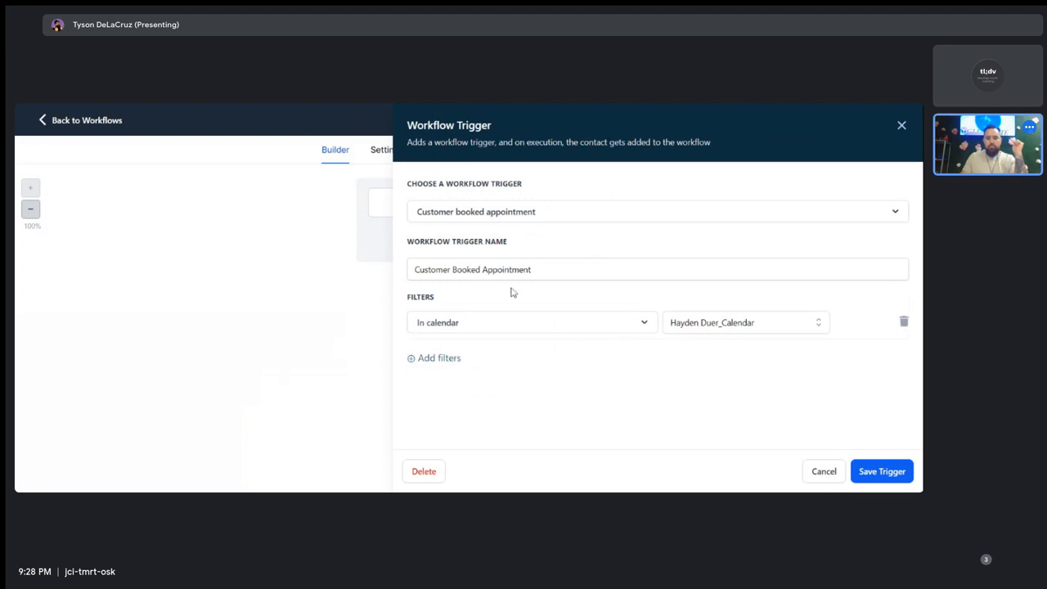
left_click(901, 128)
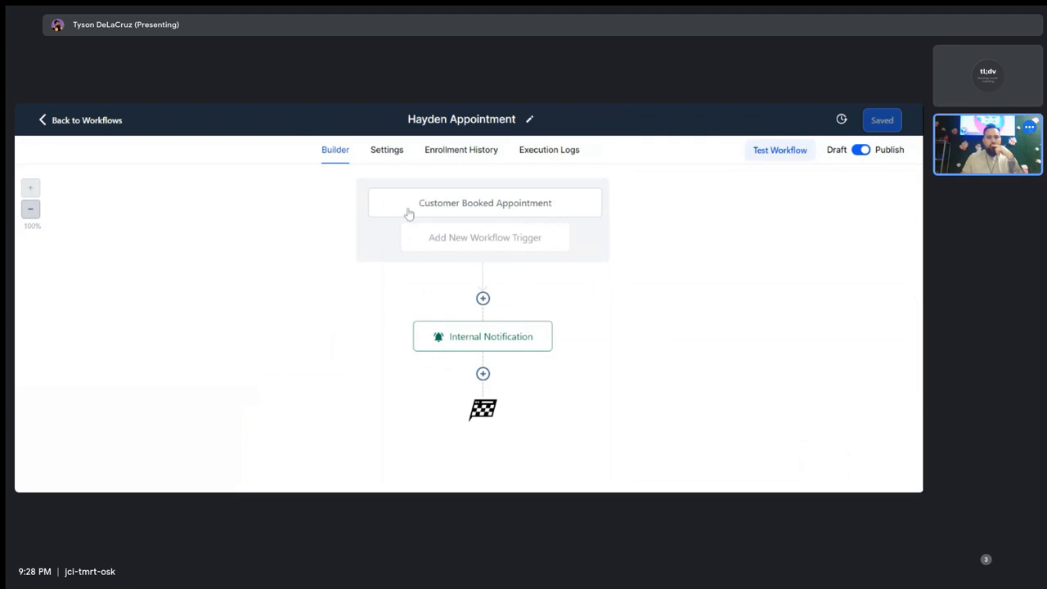
left_click(94, 122)
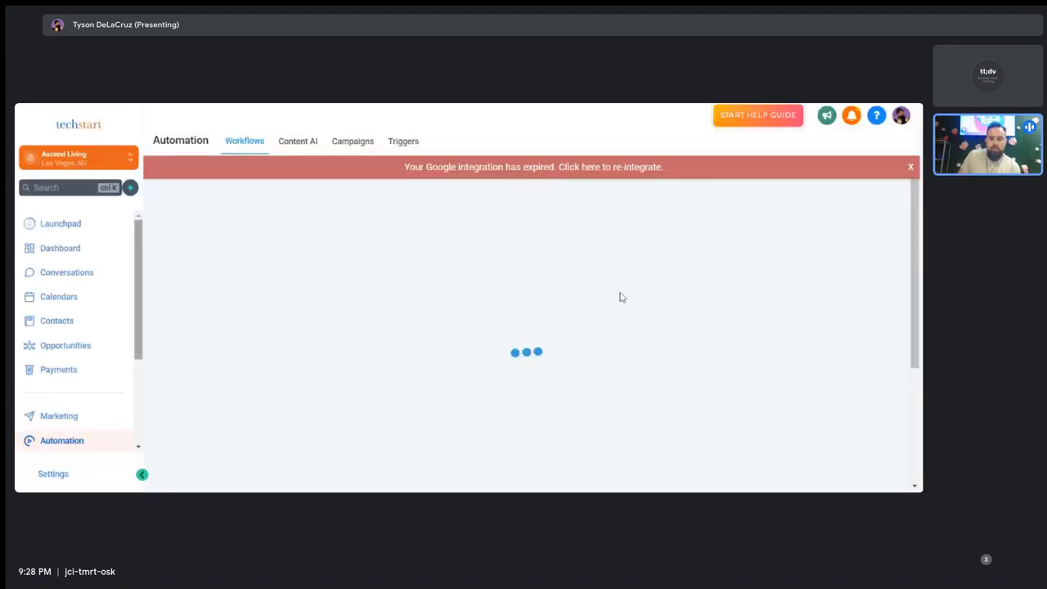
left_click(911, 168)
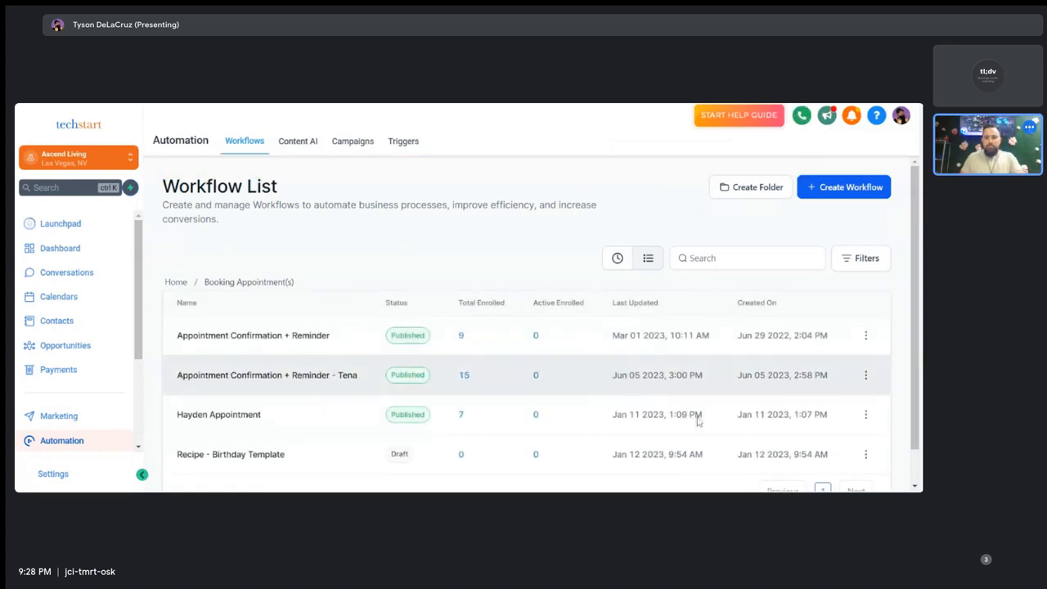
Delete the published workflow listed directly above Recipe - Birthday Template, entering CONFIRM to authorize the deletion.
left_click(865, 415)
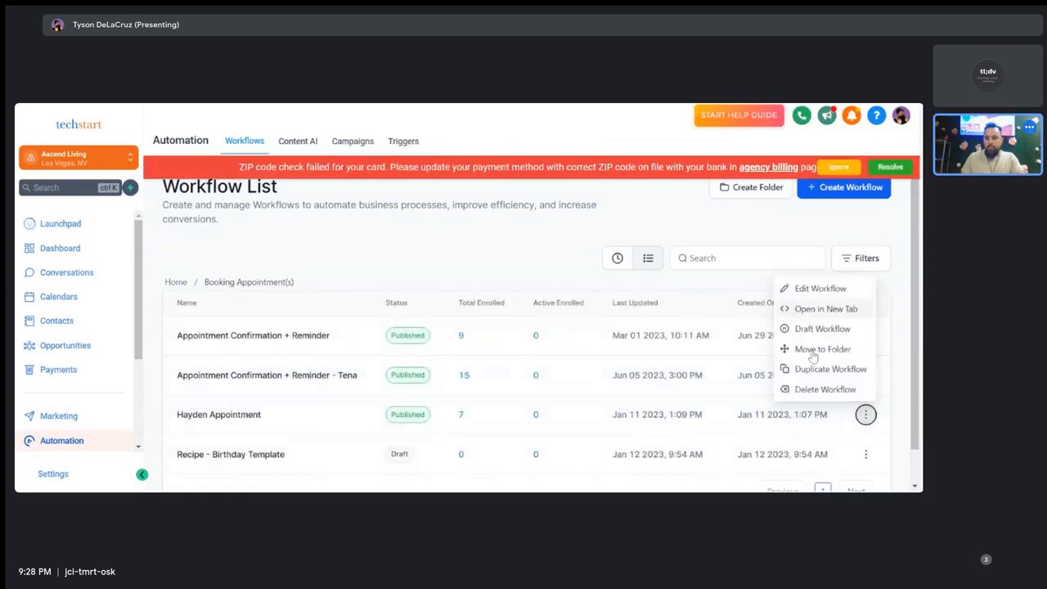
left_click(824, 390)
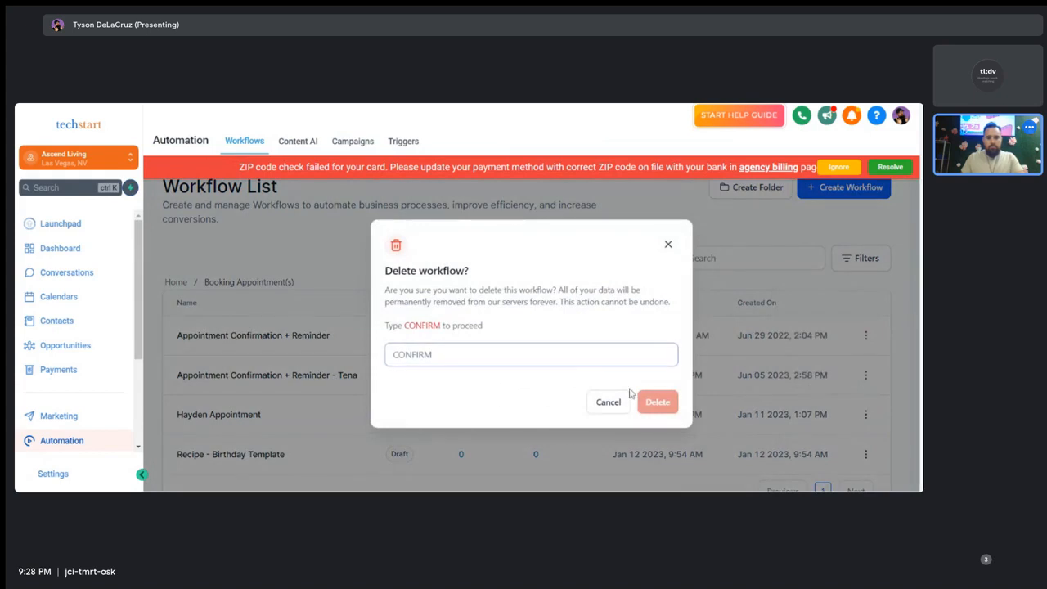
left_click(537, 356)
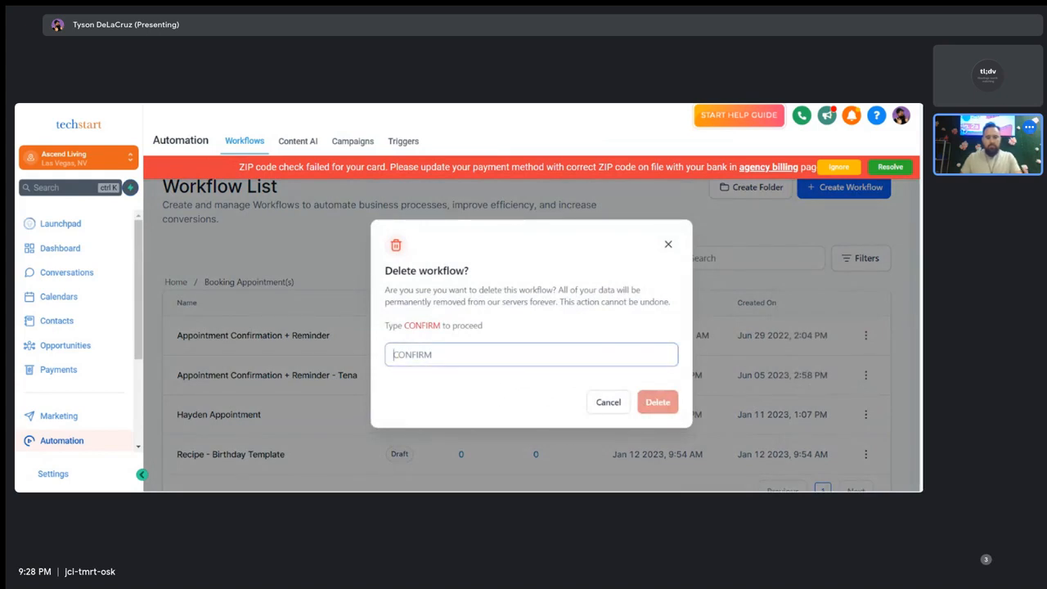
type("CONF")
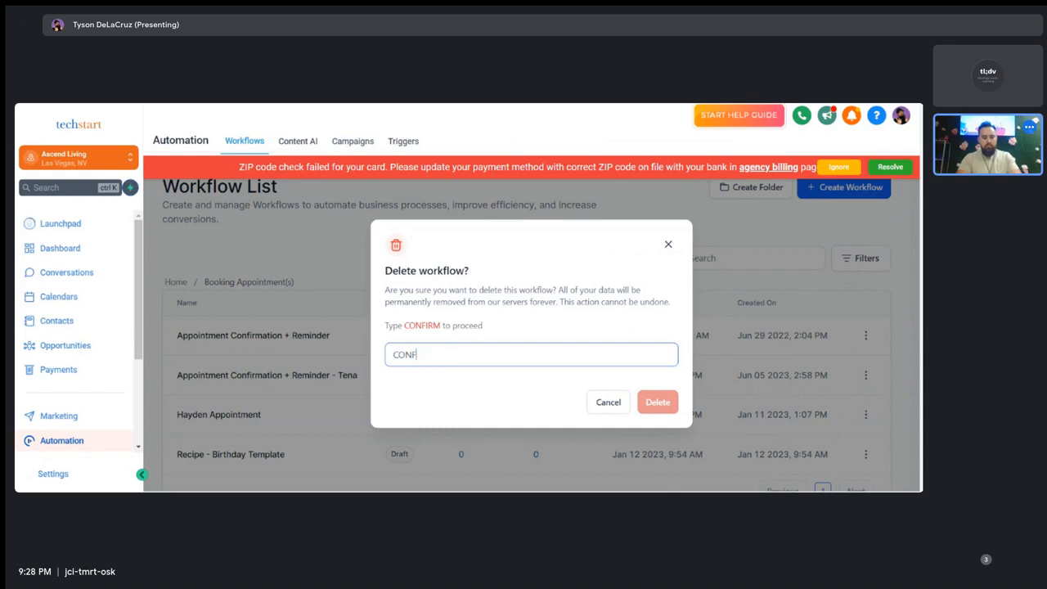
type("IRM")
left_click(654, 401)
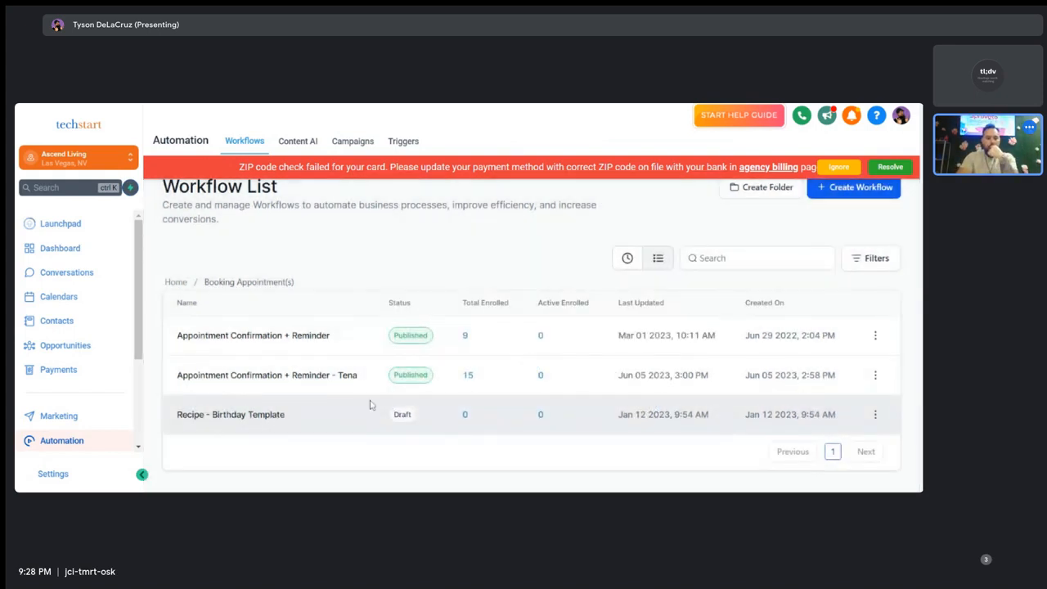
Open the second Appointment Confirmation + Reminder workflow and review its sequence of emails, SMS messages and waits.
left_click(311, 378)
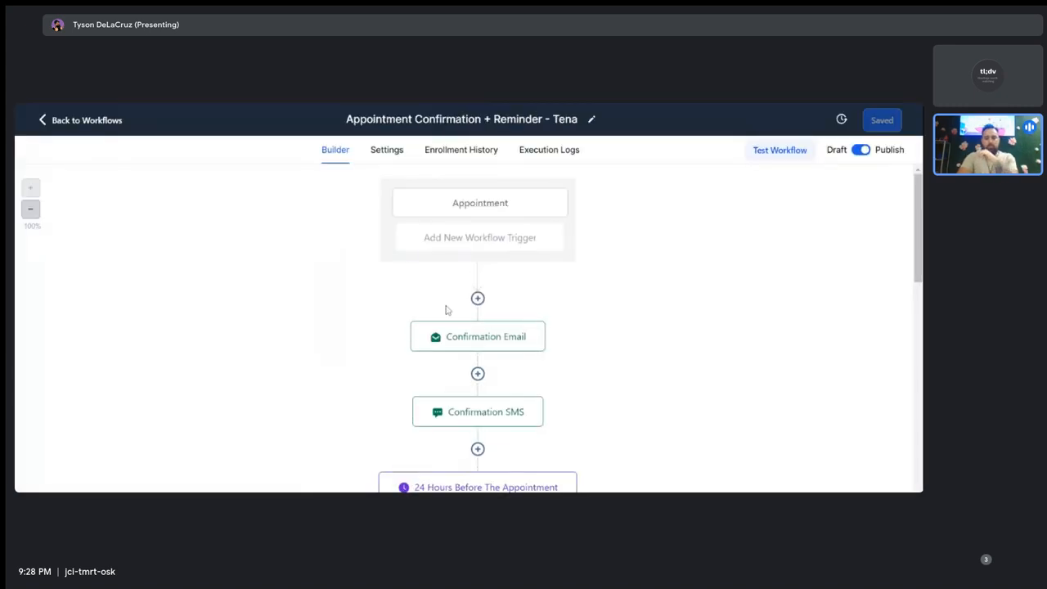
scroll(450, 311, "down", 2)
scroll(479, 334, "down", 7)
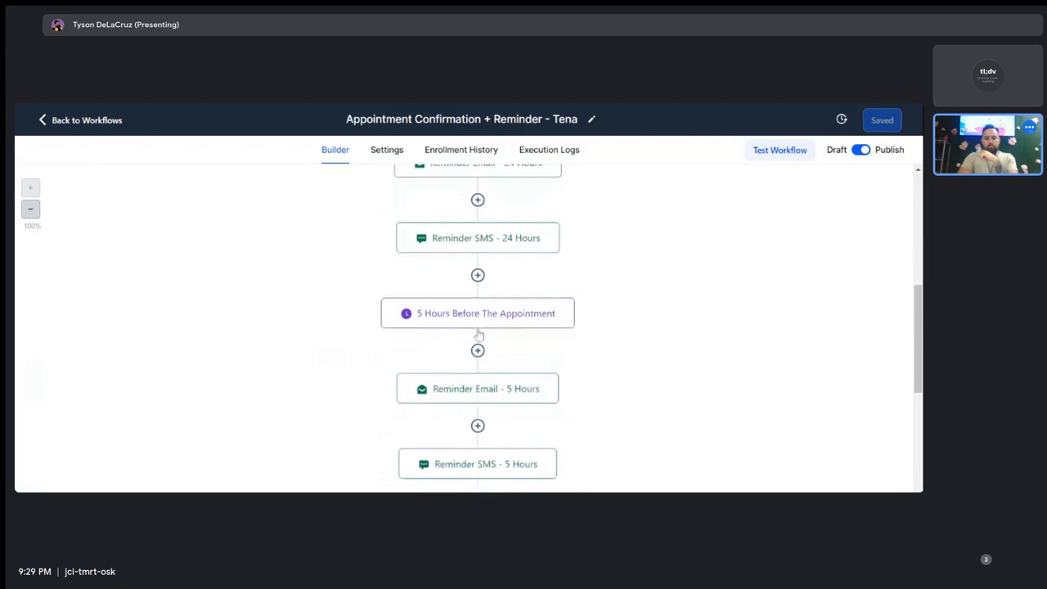
scroll(479, 334, "down", 3)
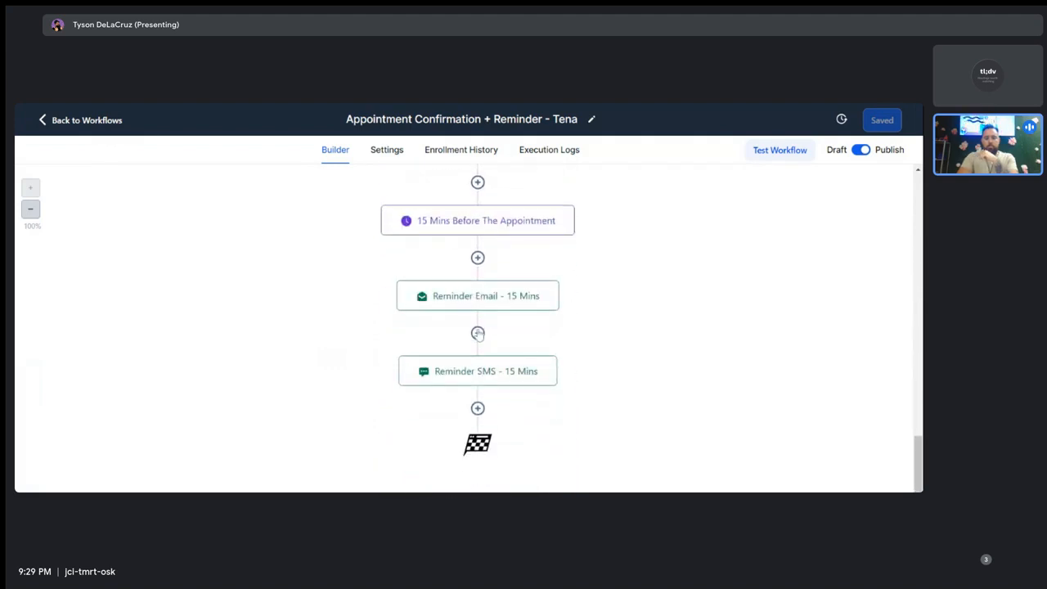
scroll(479, 335, "up", 12)
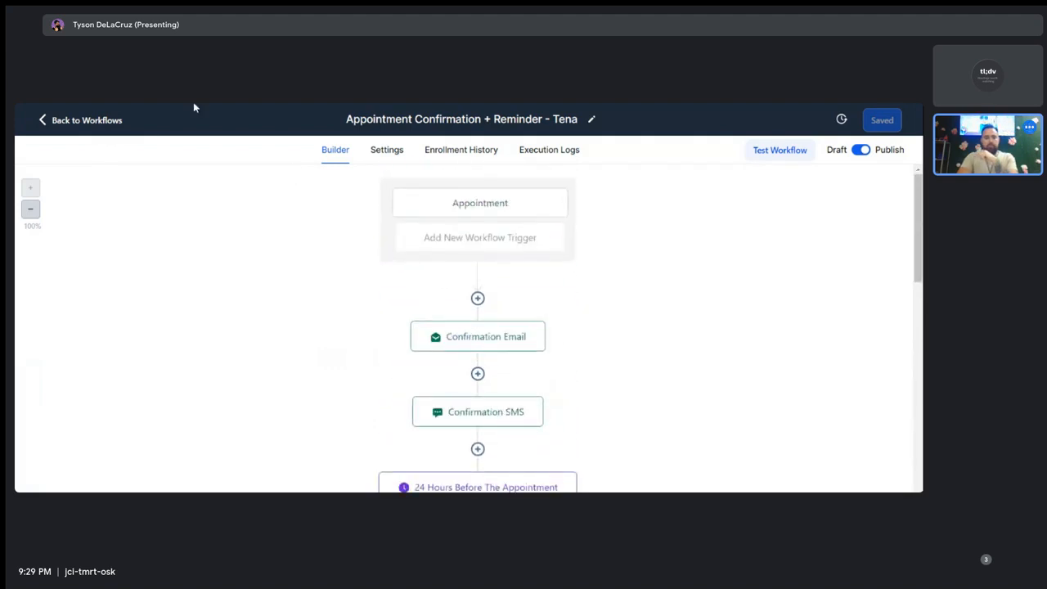
Rename the workflow with the new agent's first name followed by "Calendar- Customer booked on calendar".
left_click(463, 111)
double_click(515, 118)
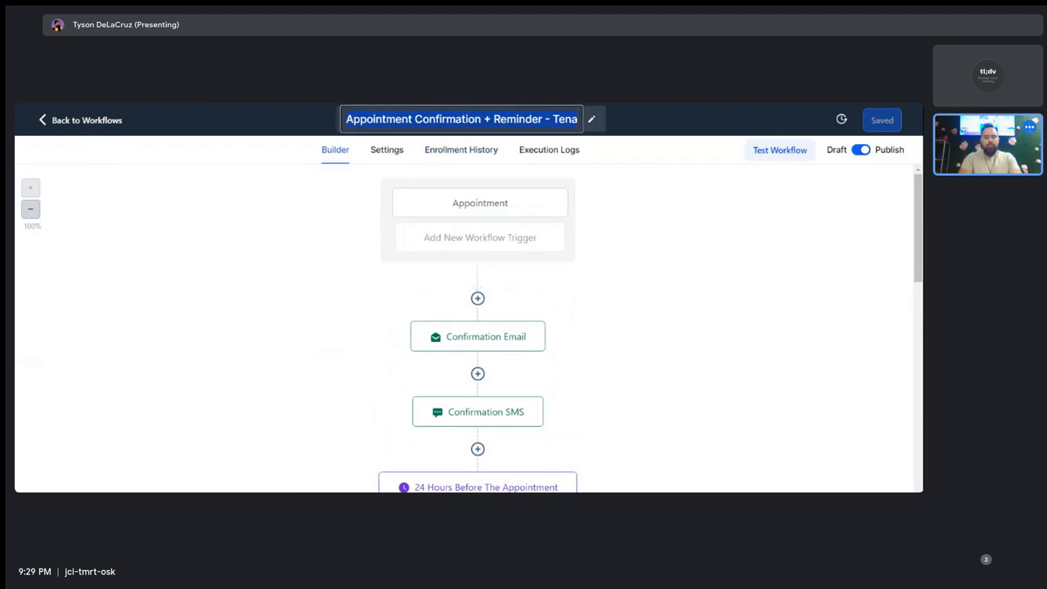
type("A")
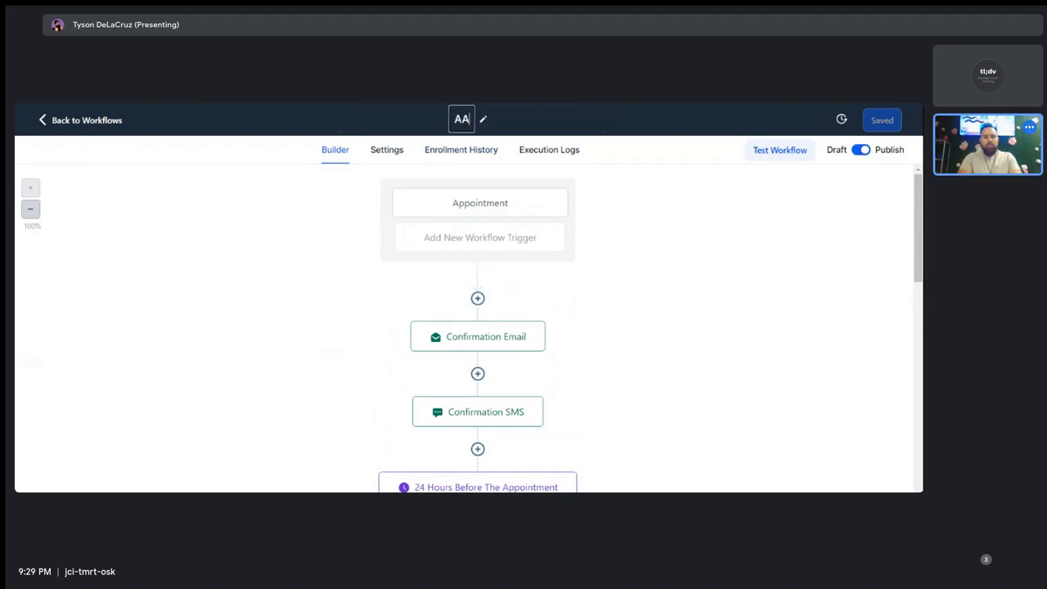
type("aron ")
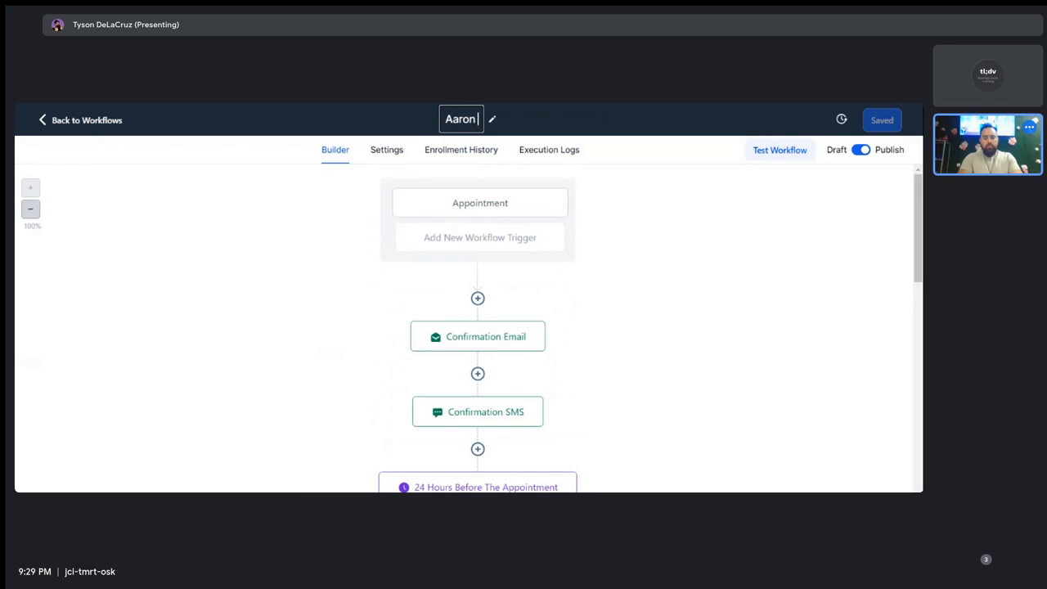
type("Calendatr")
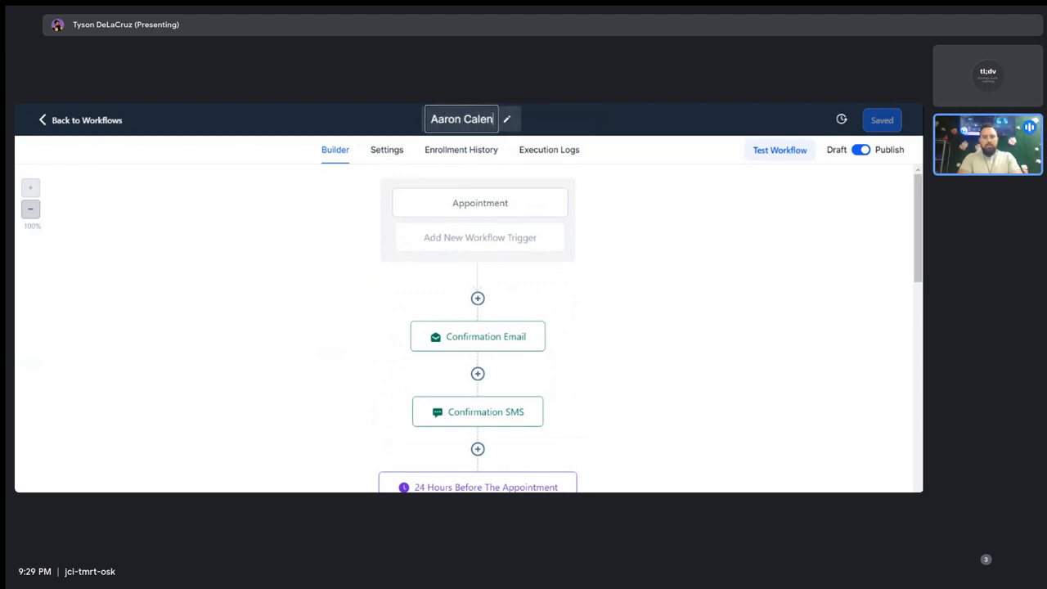
key("BackSpace")
key("BackSpace")
type("r book")
key("BackSpace")
key("BackSpace")
key("BackSpace")
key("BackSpace")
key("BackSpace")
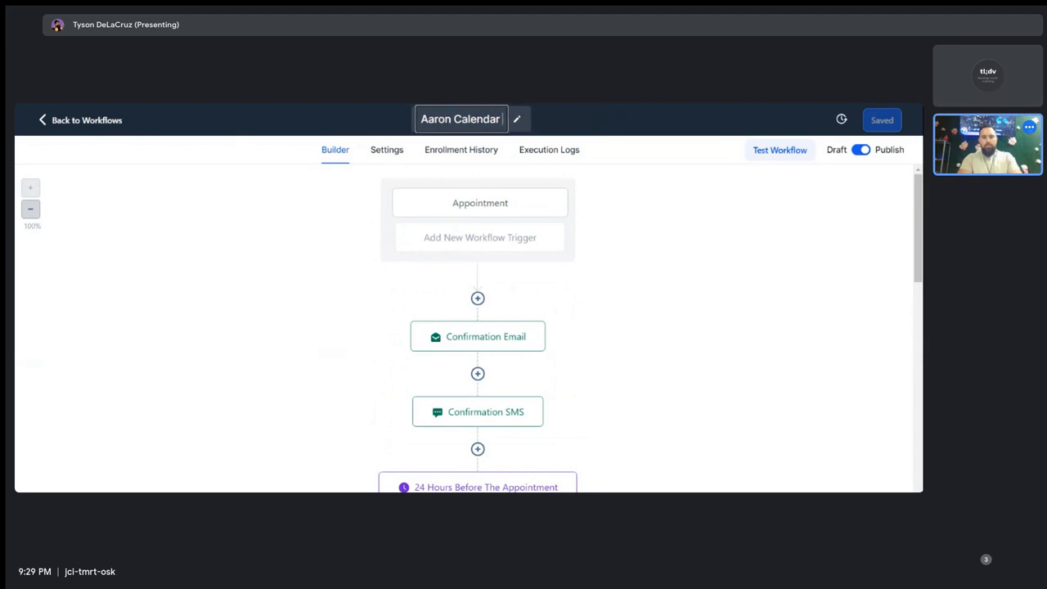
type("- ")
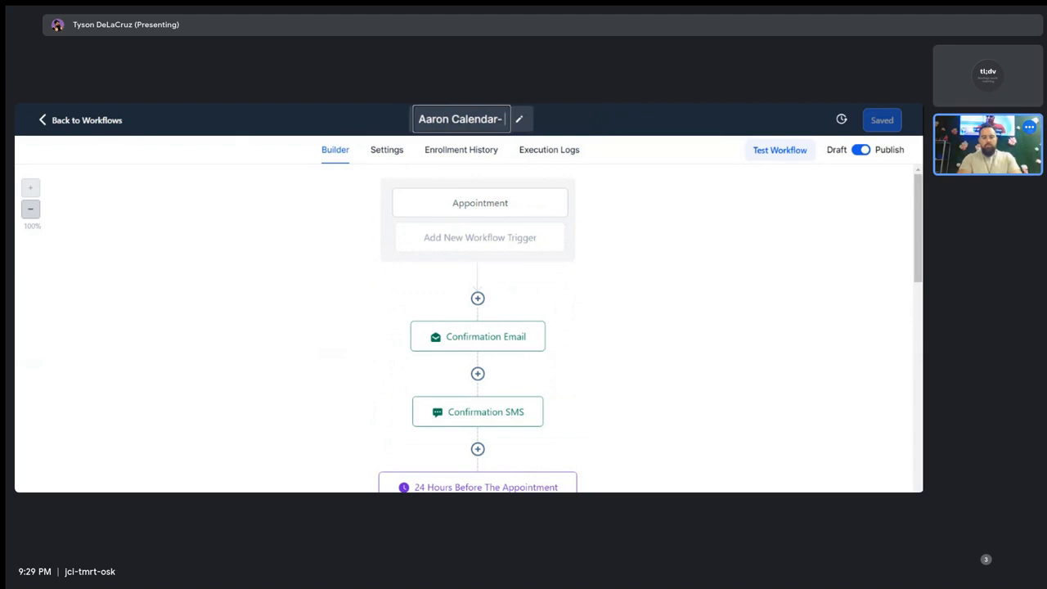
type("Customer booked ")
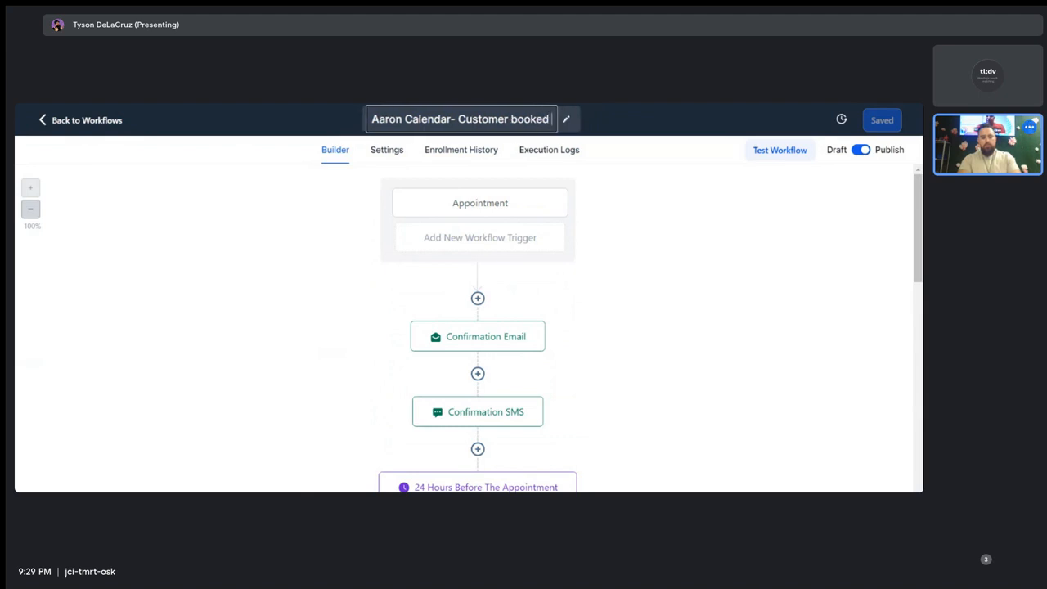
type("on calendat")
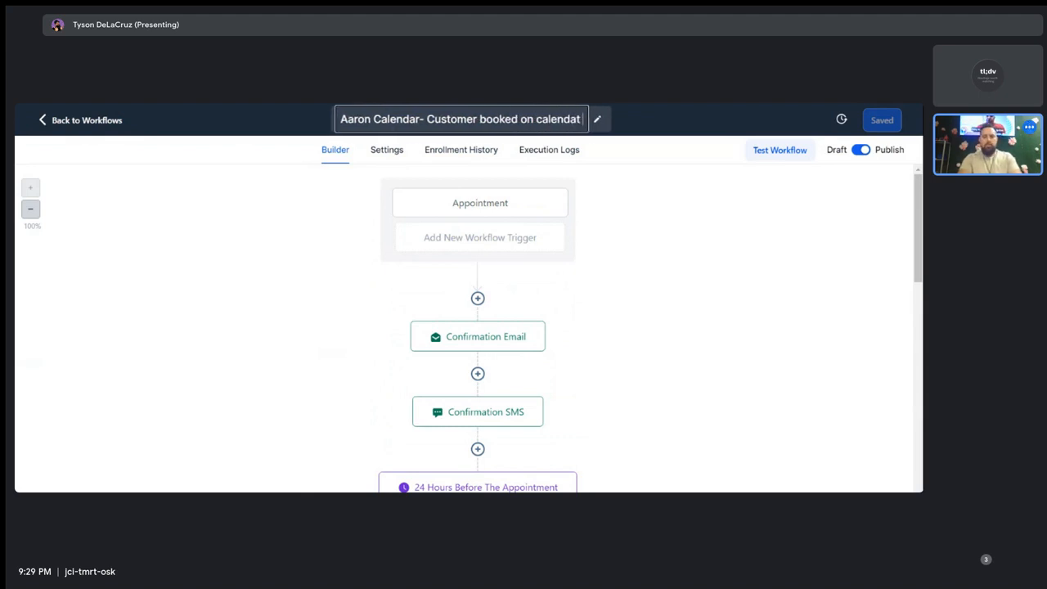
key("BackSpace")
type("r")
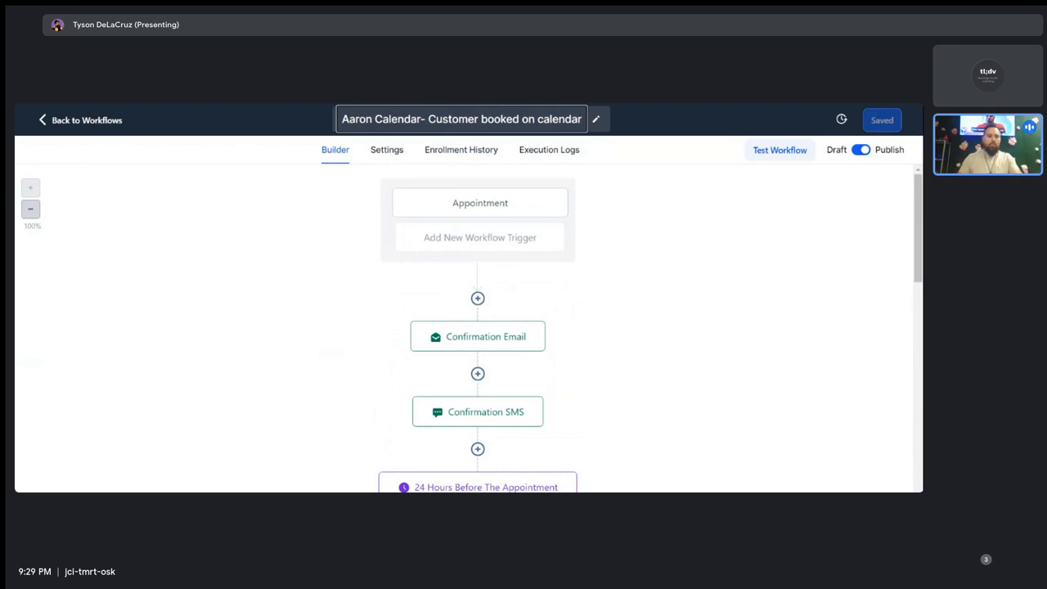
key("Return")
Set the Appointment trigger's In calendar filter to the new agent's calendar and save the trigger.
left_click(483, 204)
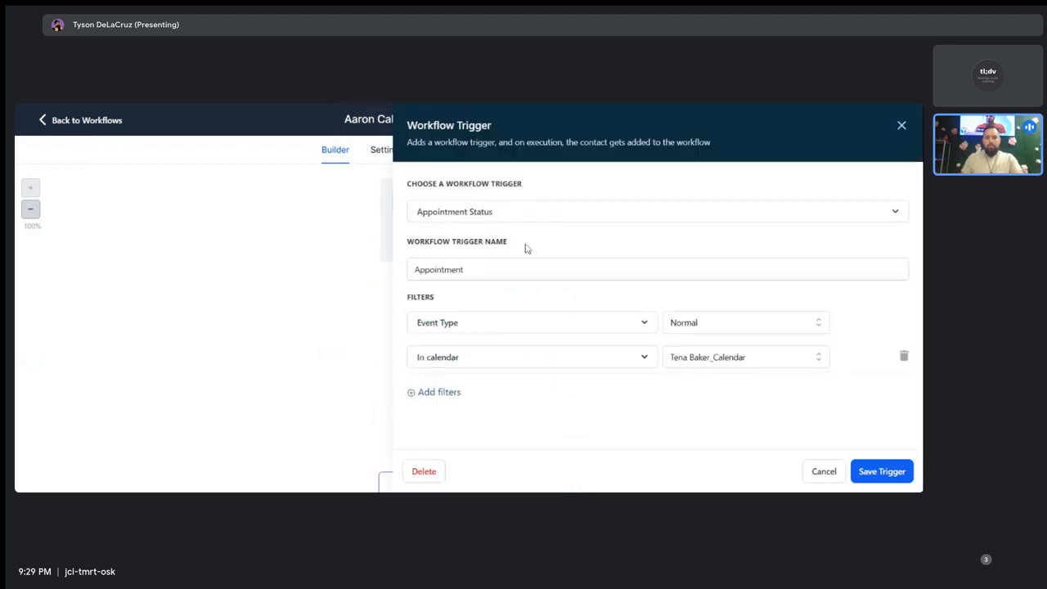
left_click(699, 361)
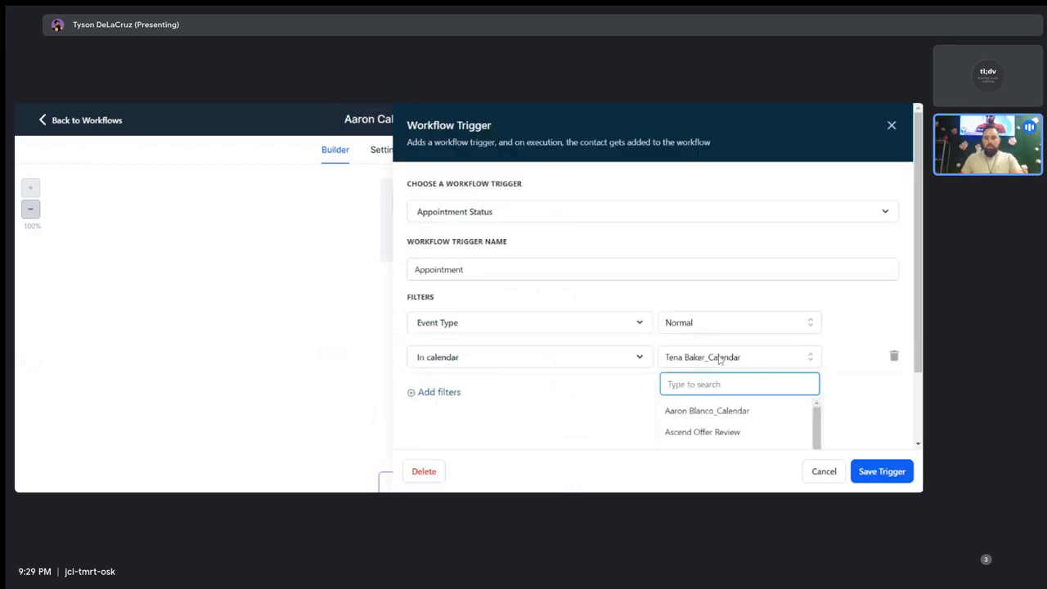
left_click(715, 410)
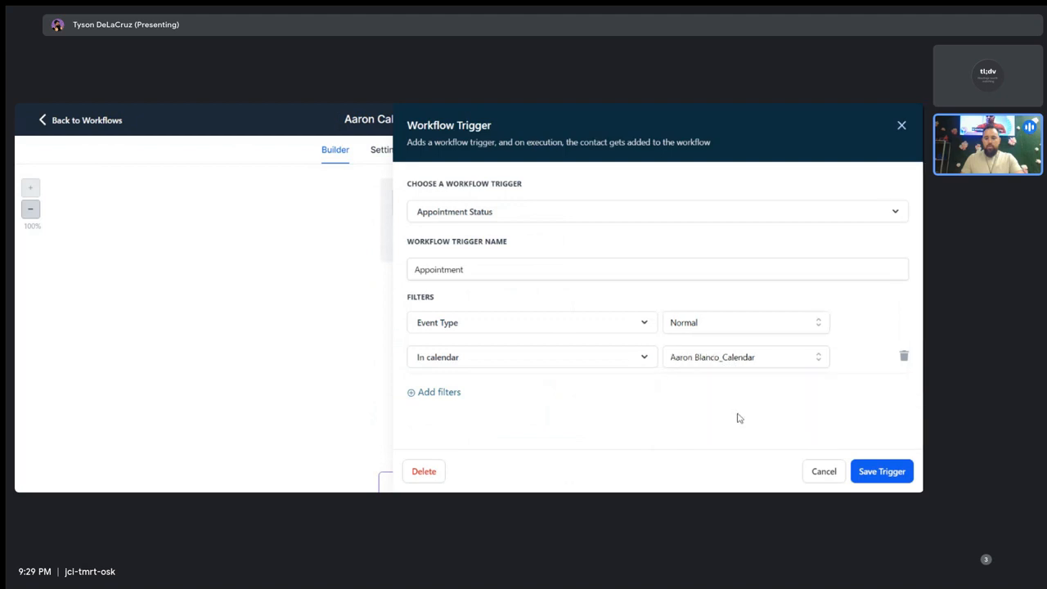
left_click(866, 471)
scroll(518, 329, "down", 1)
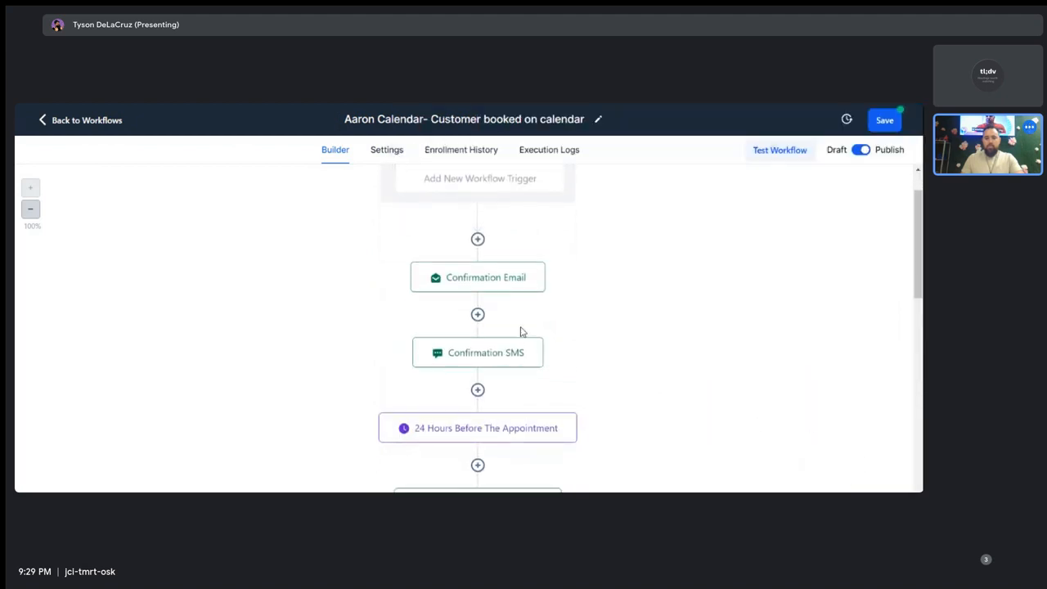
Review the templates and message text of the Confirmation Email and Confirmation SMS actions, saving the SMS action.
left_click(507, 283)
scroll(766, 327, "down", 2)
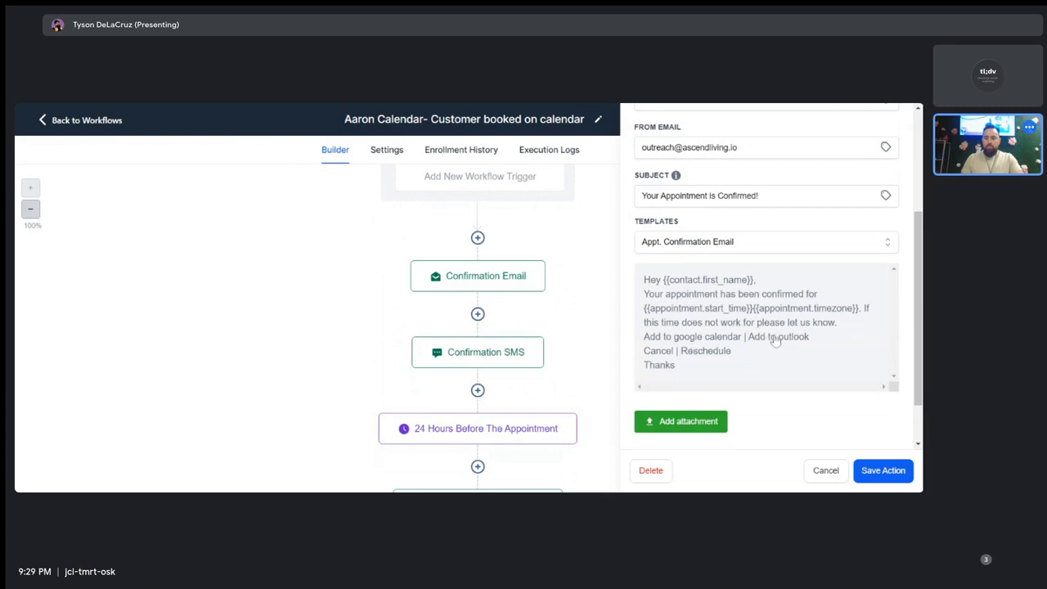
scroll(775, 355, "down", 1)
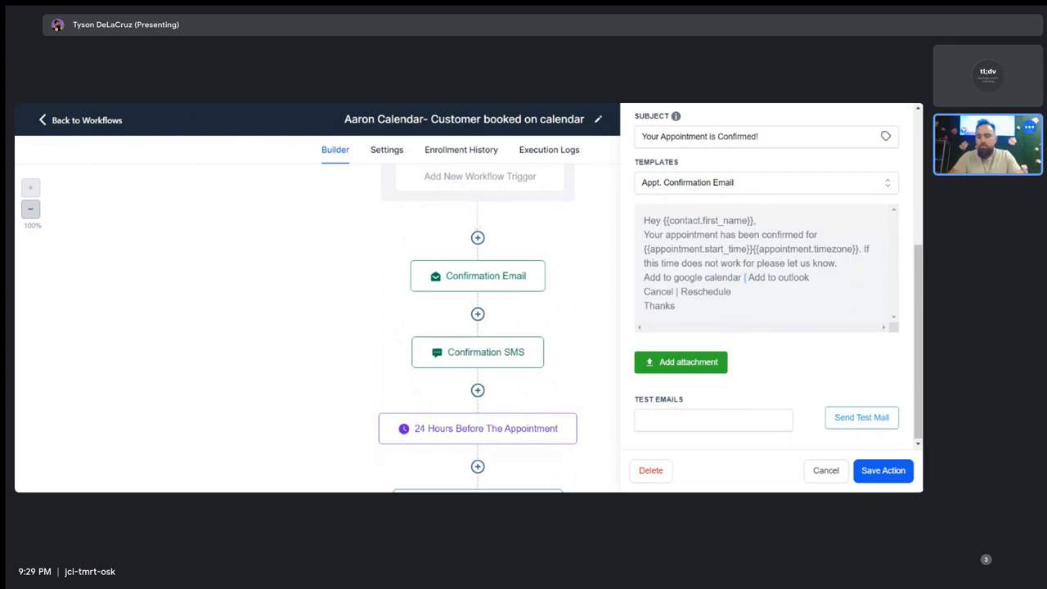
scroll(836, 278, "up", 1)
scroll(835, 278, "down", 1)
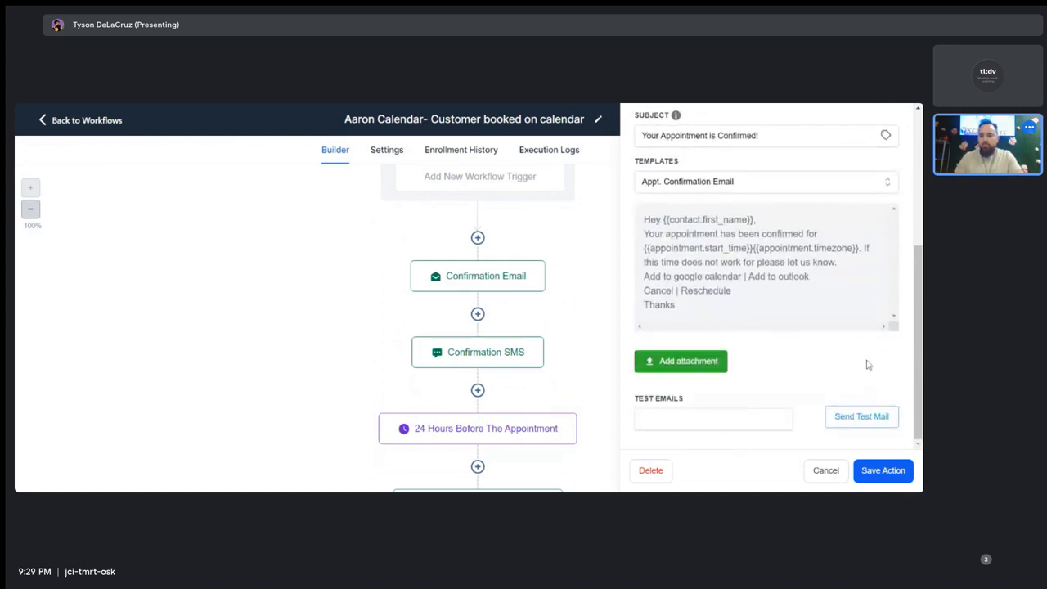
left_click(484, 353)
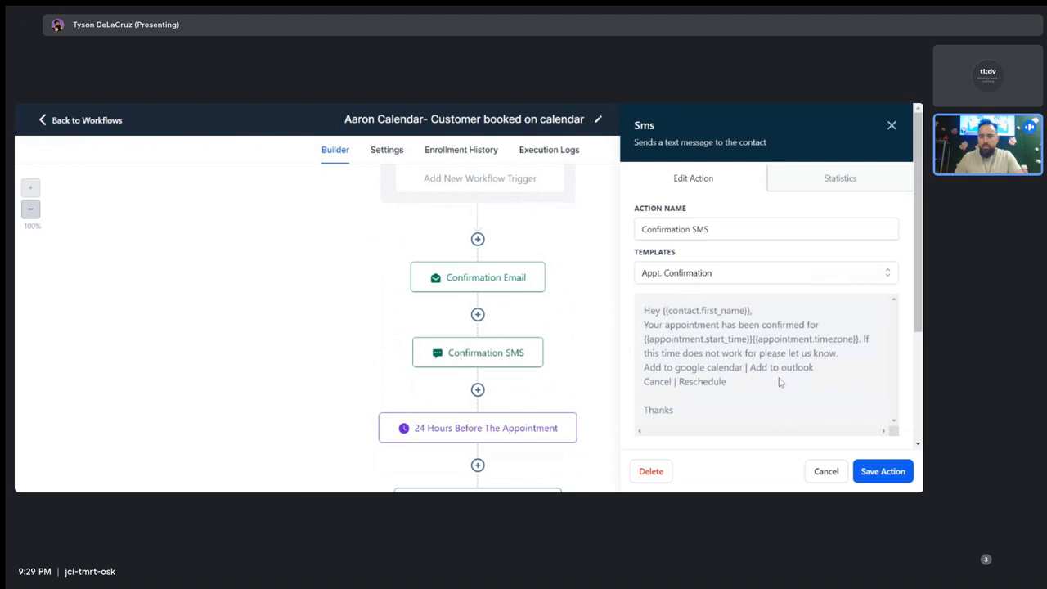
scroll(777, 381, "down", 1)
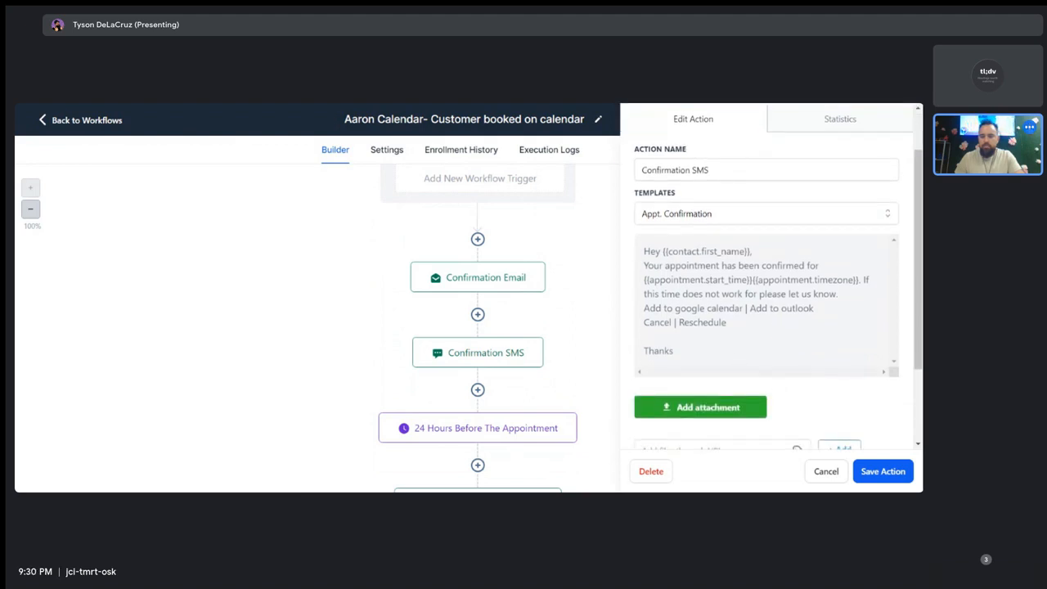
left_click(869, 469)
Review the settings of the 24-hour wait and the message of the 24-hour reminder SMS, saving each action.
scroll(572, 360, "down", 2)
left_click(543, 319)
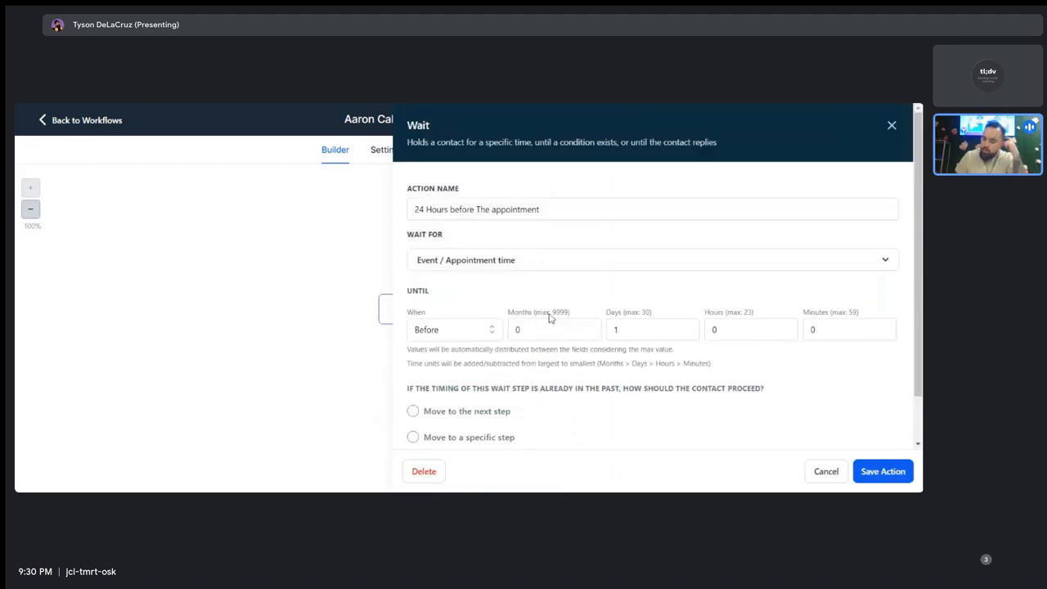
scroll(678, 325, "down", 2)
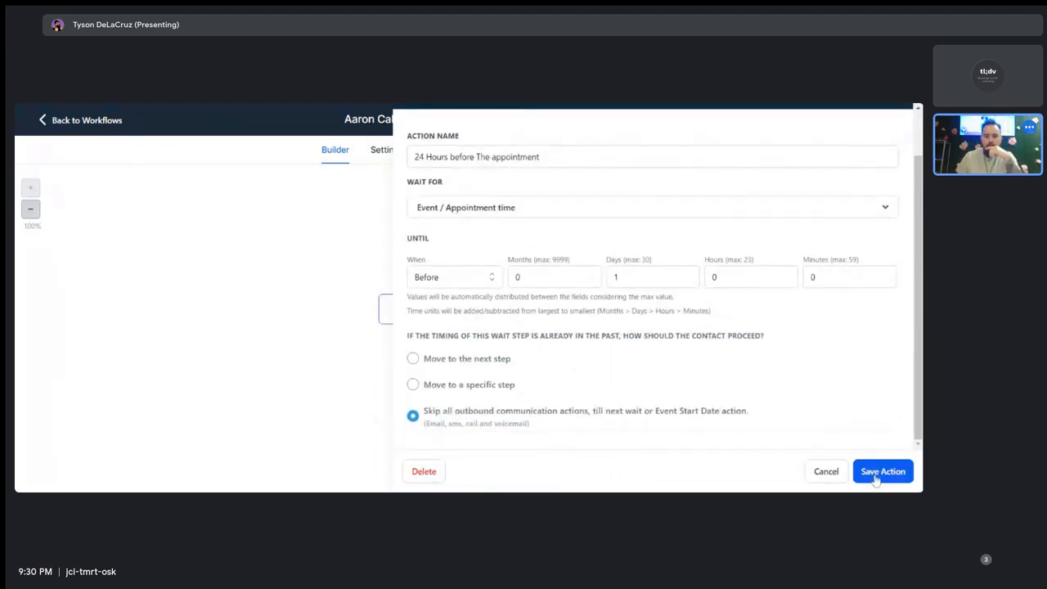
left_click(875, 473)
scroll(564, 369, "down", 3)
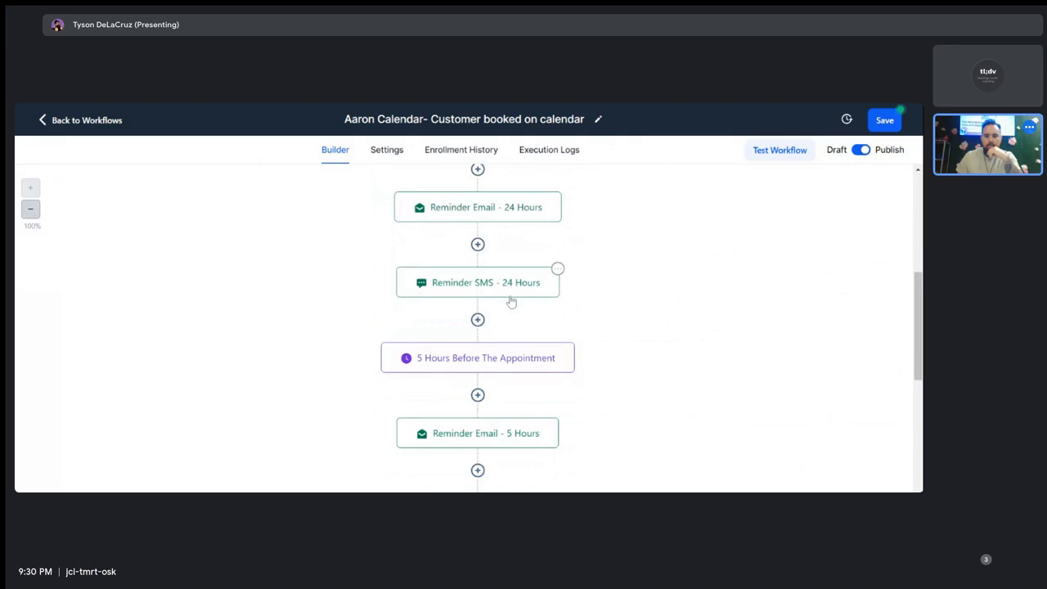
left_click(514, 294)
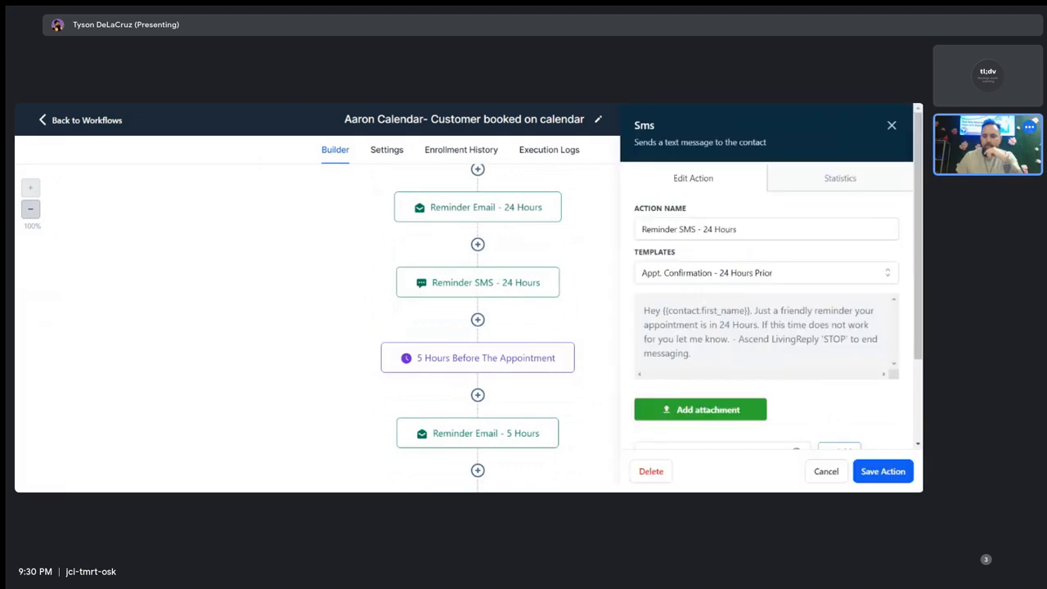
left_click(875, 473)
Review and save the 5-hour reminder email, and look over the remaining 1-hour and 15-minute reminder actions.
scroll(518, 367, "down", 2)
left_click(507, 374)
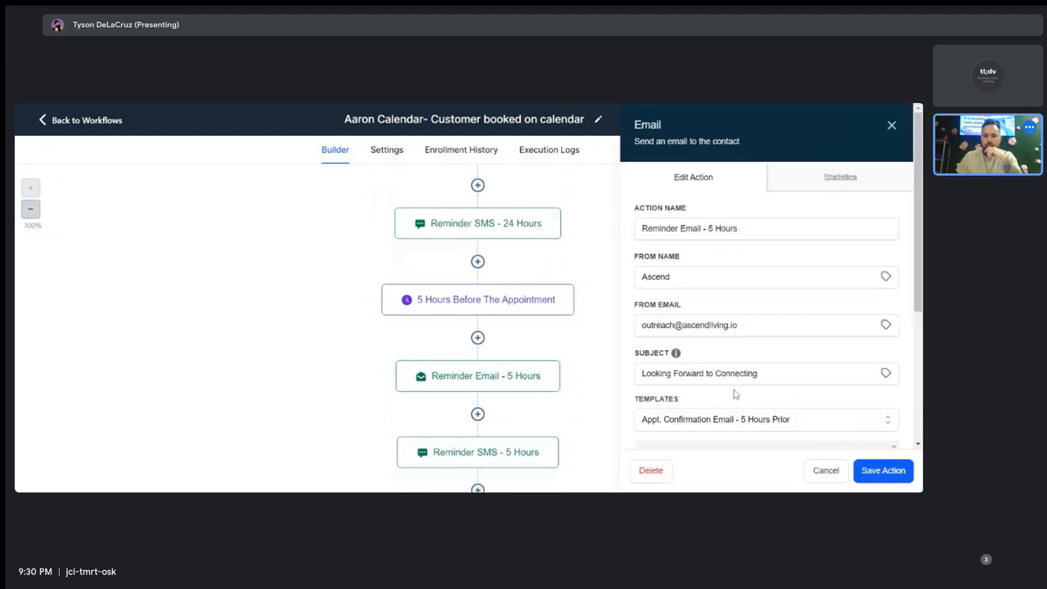
scroll(815, 393, "down", 5)
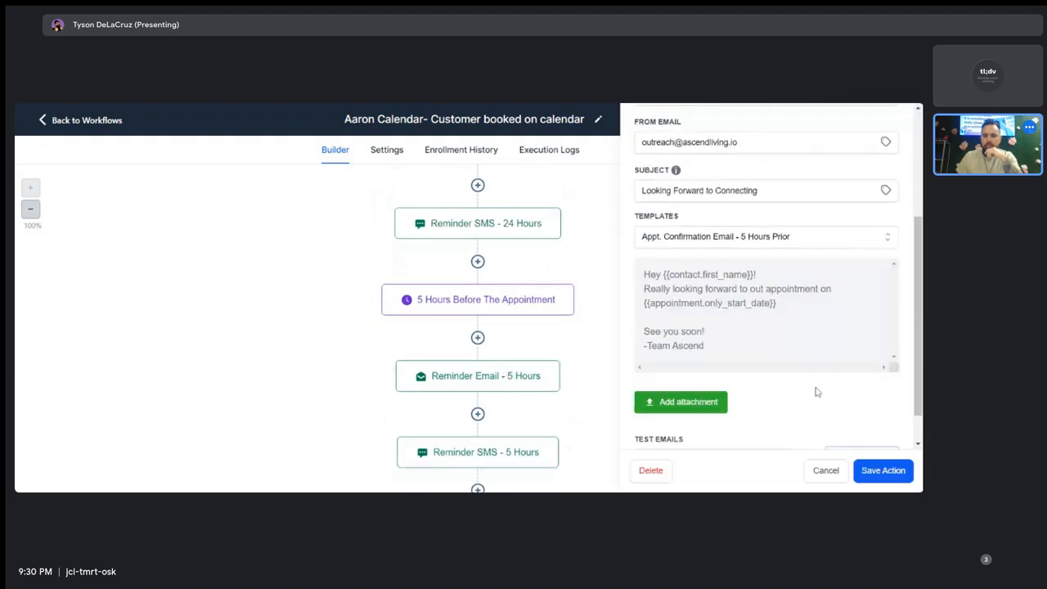
left_click(887, 478)
scroll(589, 392, "down", 5)
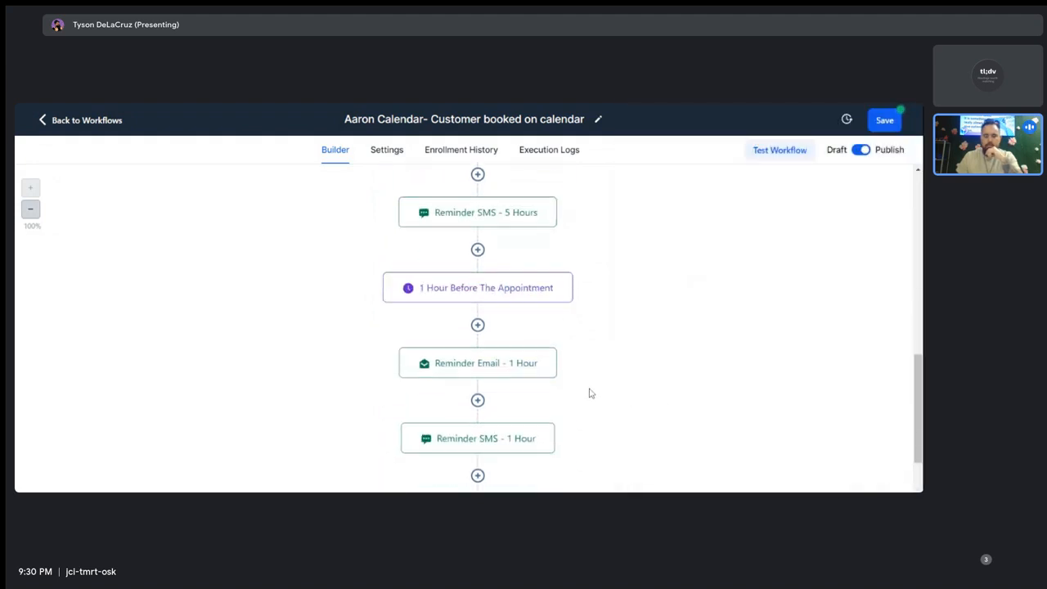
scroll(513, 378, "down", 2)
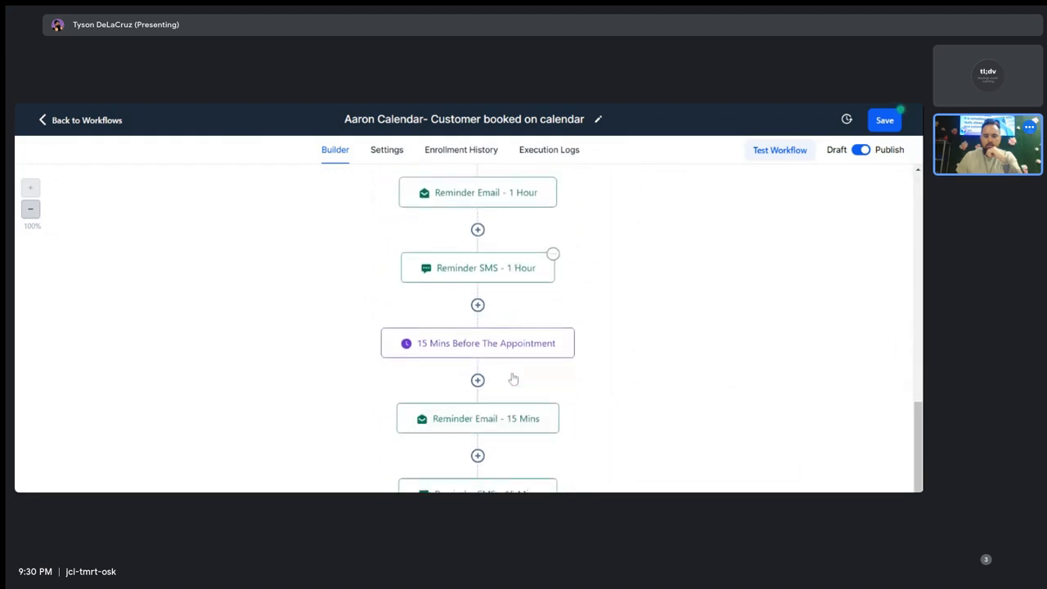
scroll(512, 373, "down", 1)
Insert a Create/Update Opportunity action between the Appointment trigger and the Confirmation Email.
scroll(512, 374, "up", 8)
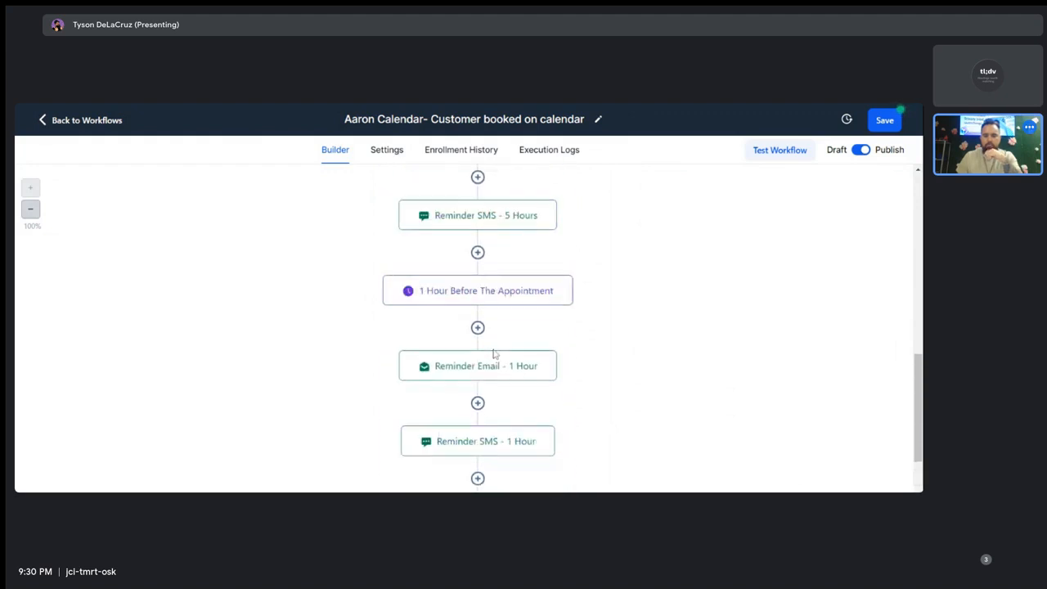
scroll(493, 354, "up", 4)
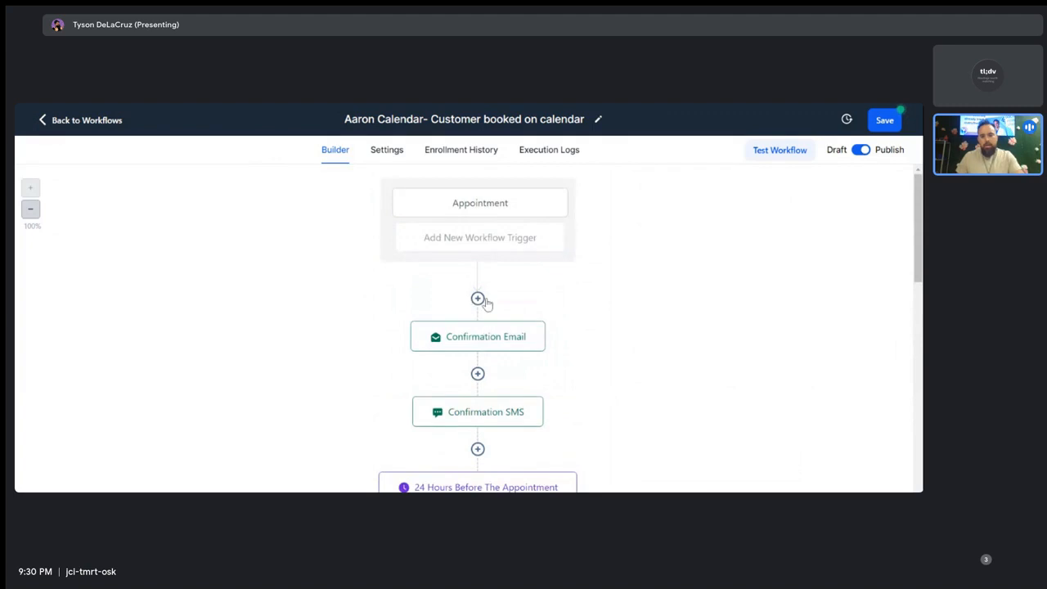
left_click(478, 299)
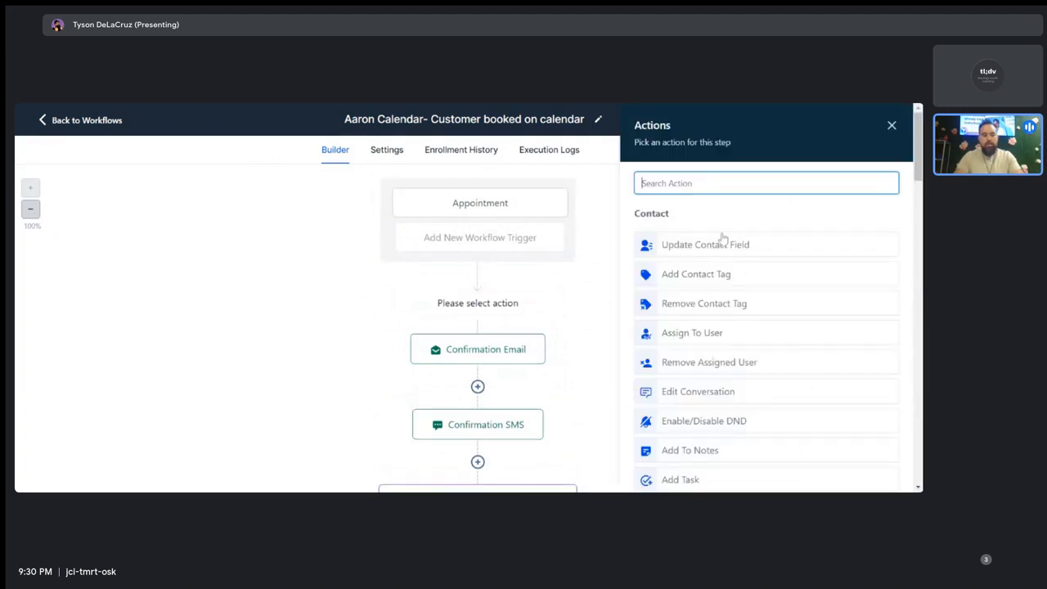
type("op")
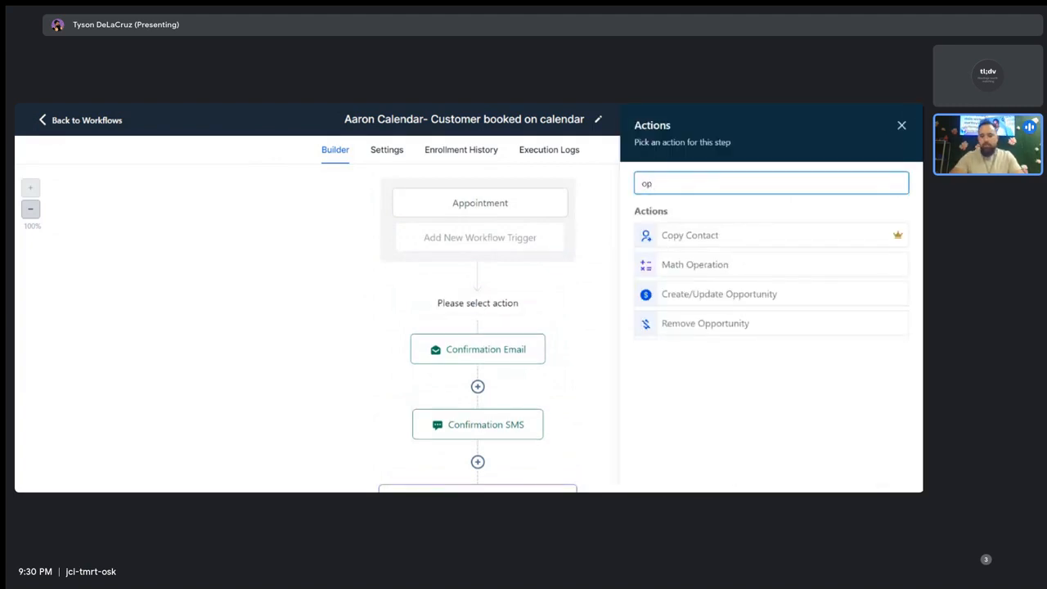
left_click(699, 296)
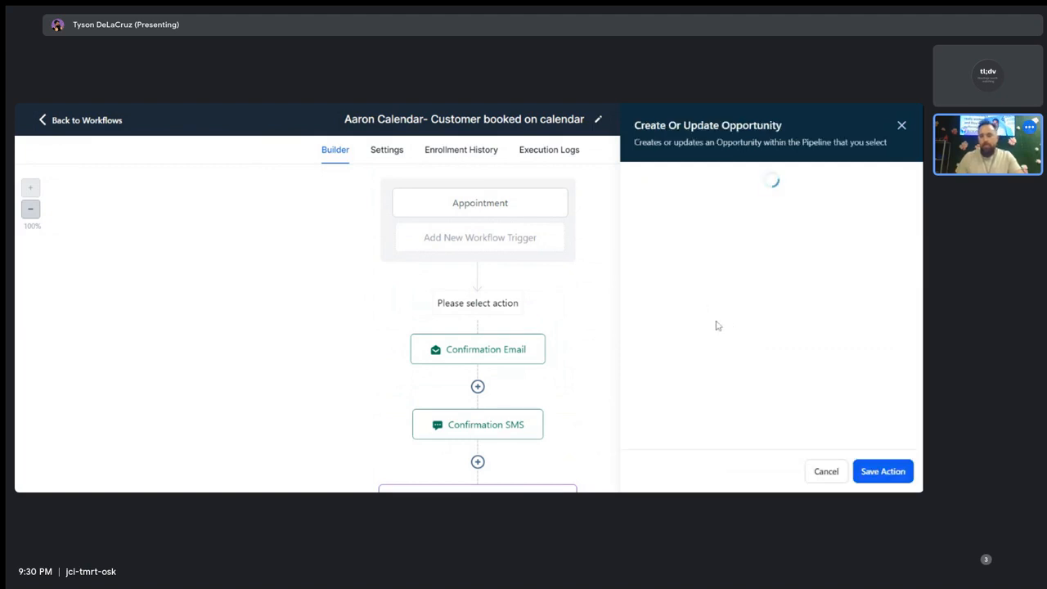
Set the opportunity's pipeline to Ascend Living and its stage to Appointment Booked.
left_click(608, 260)
scroll(605, 364, "down", 2)
left_click(603, 360)
left_click(608, 310)
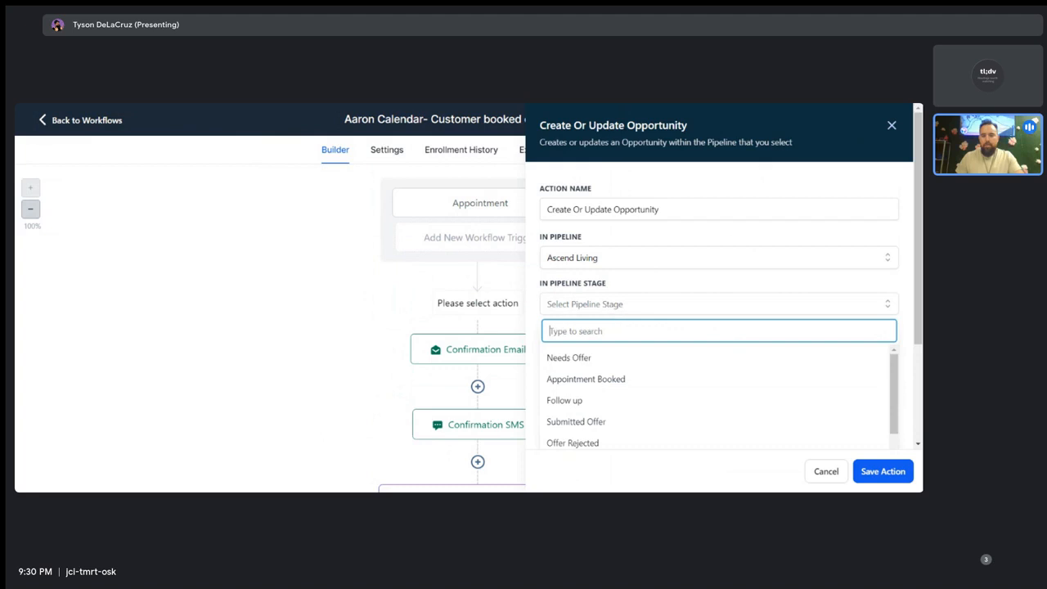
scroll(627, 378, "down", 3)
scroll(623, 395, "up", 3)
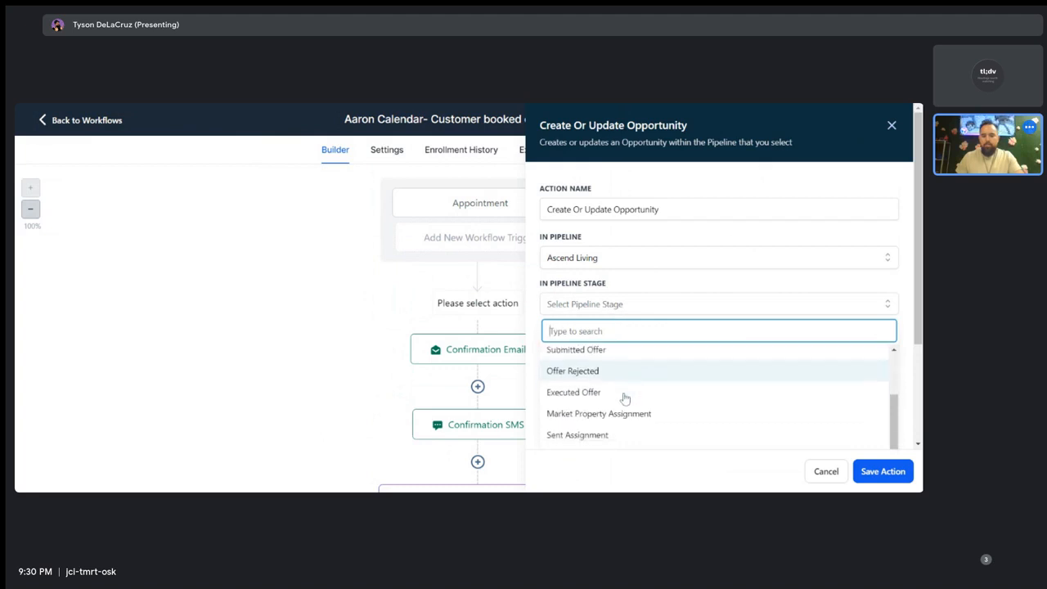
left_click(606, 372)
Fill in the opportunity name using the {{contact.name}} custom value and save the opportunity action.
left_click(650, 350)
type("{{contact.name}} {{contact.address1}}")
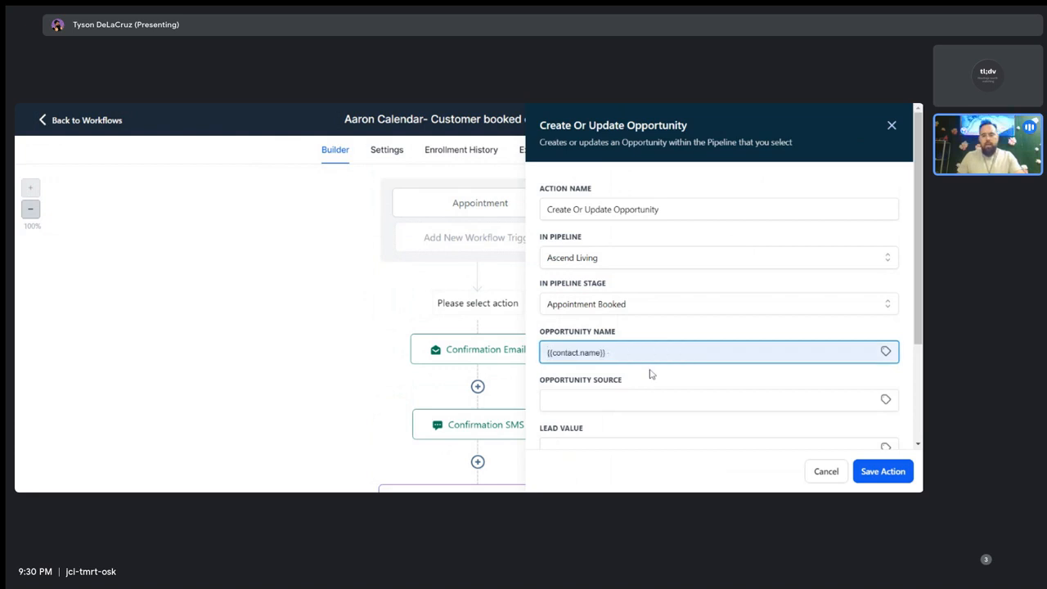
left_click(650, 375)
left_click(695, 331)
scroll(679, 350, "down", 2)
left_click(632, 357)
left_click(625, 377)
left_click(557, 409)
left_click(883, 470)
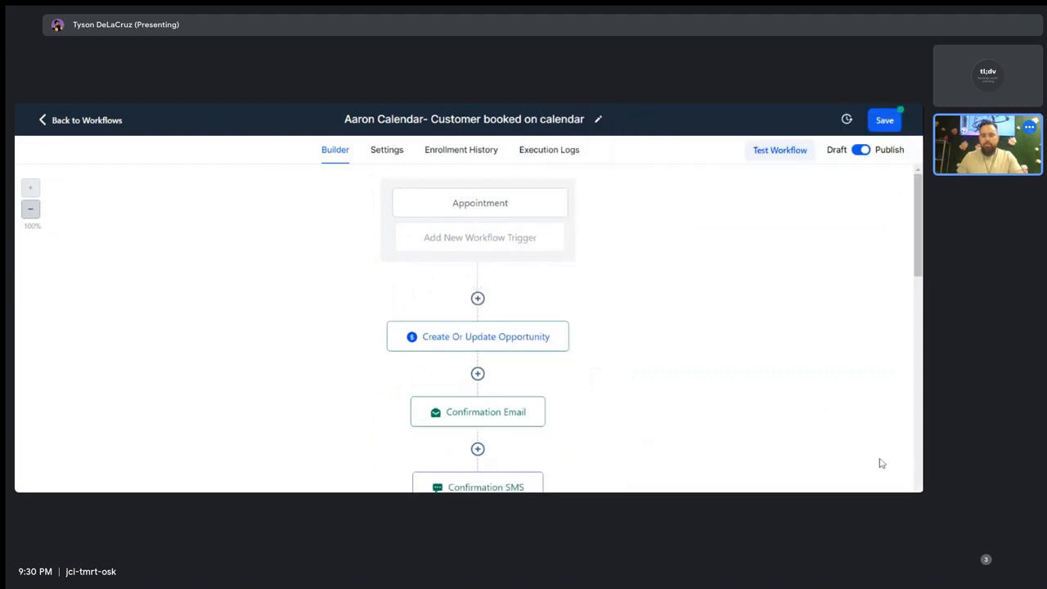
Insert an Add Contact Tag action below Create Or Update Opportunity with the booked-appointment tag and save it.
left_click(478, 375)
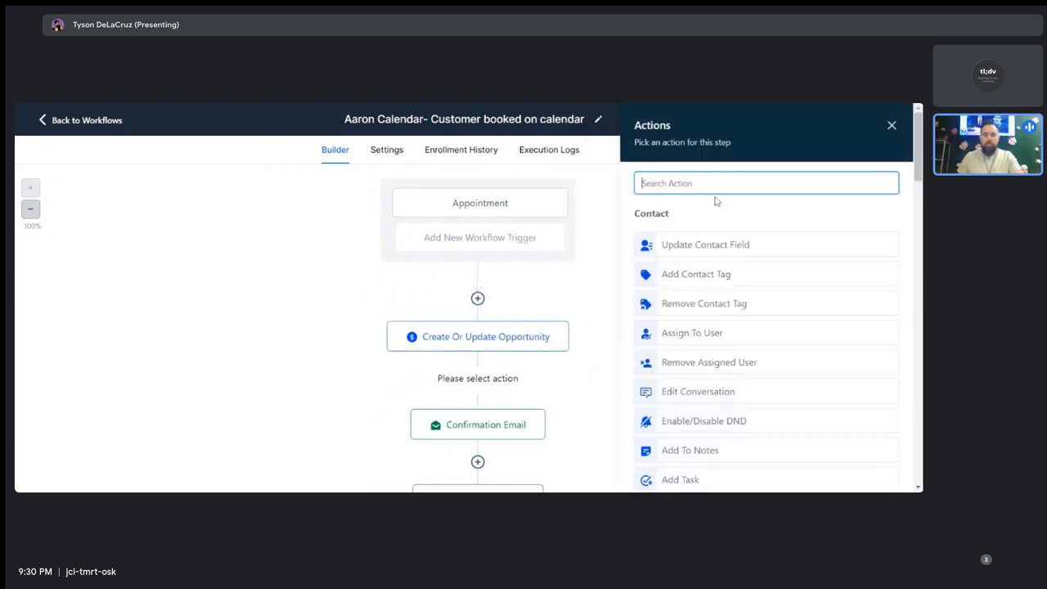
type("tag")
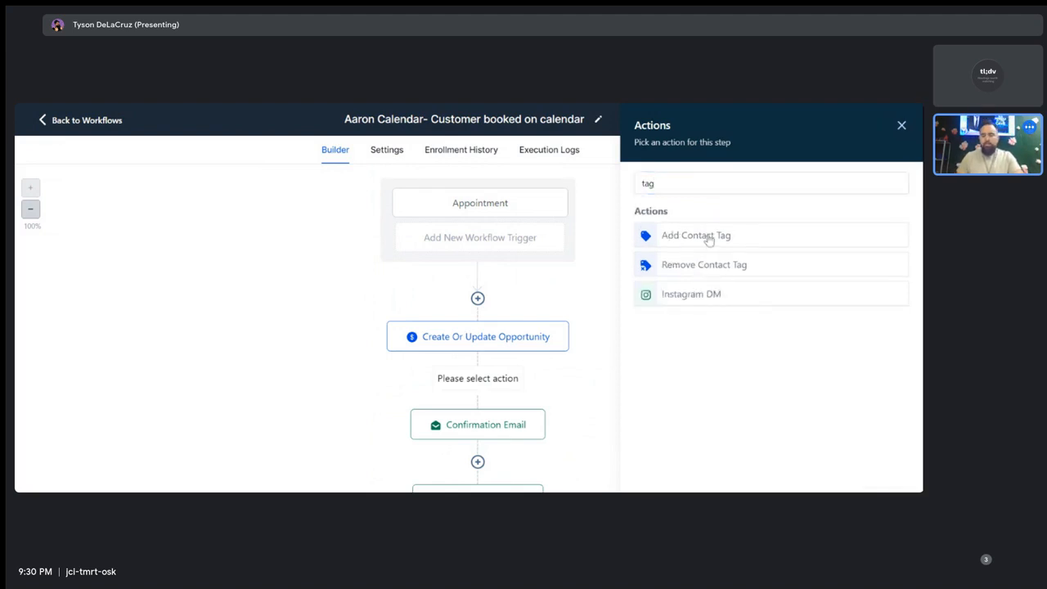
left_click(706, 236)
left_click(704, 260)
type("aa")
key("BackSpace")
key("BackSpace")
type("book")
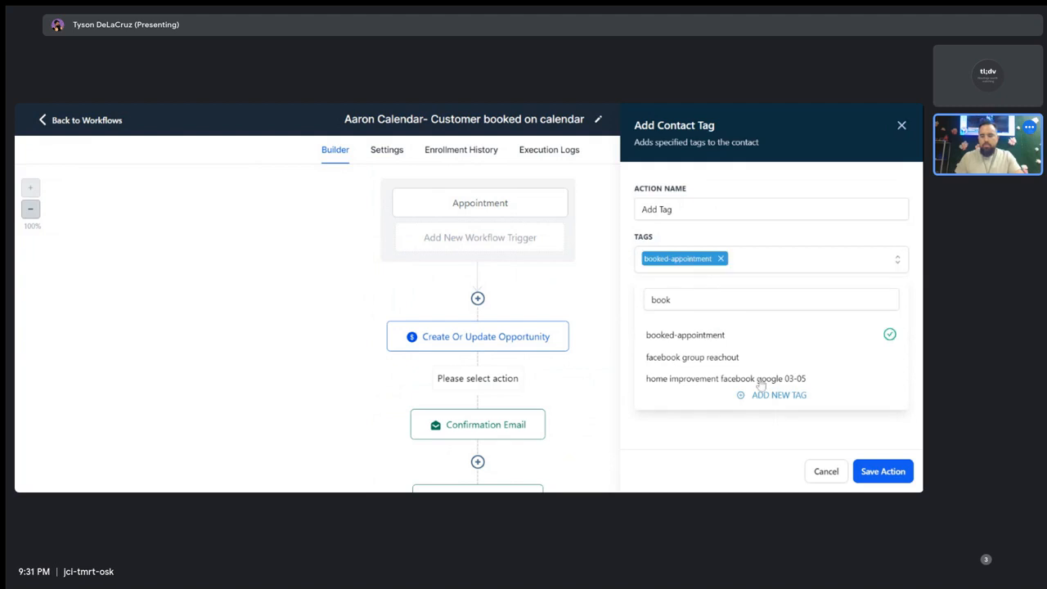
left_click(875, 472)
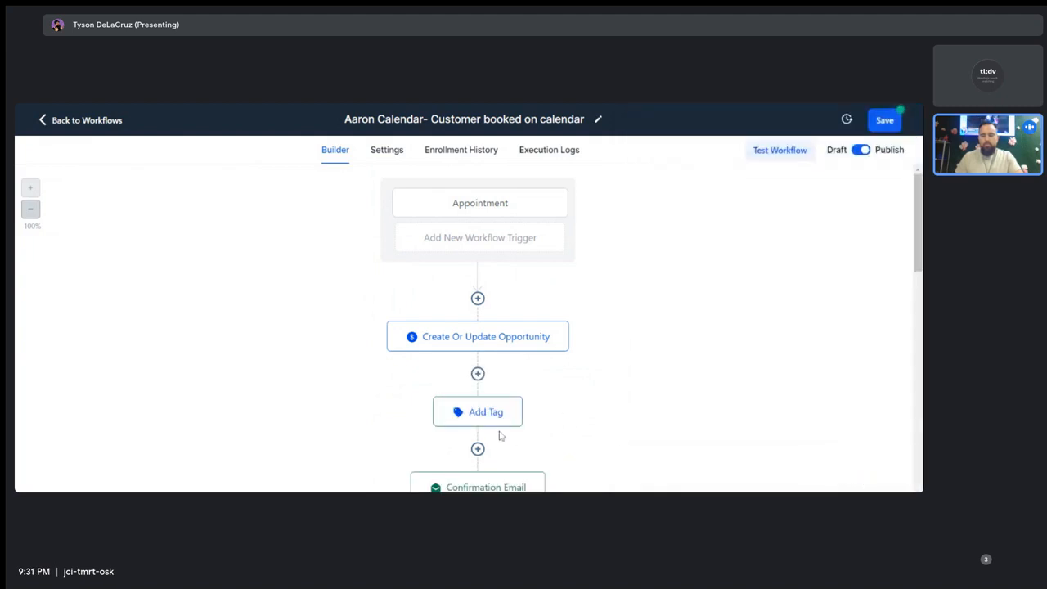
Insert a Slack action between Add Tag and the Confirmation Email and choose the connected Slack account.
scroll(490, 429, "down", 3)
left_click(477, 330)
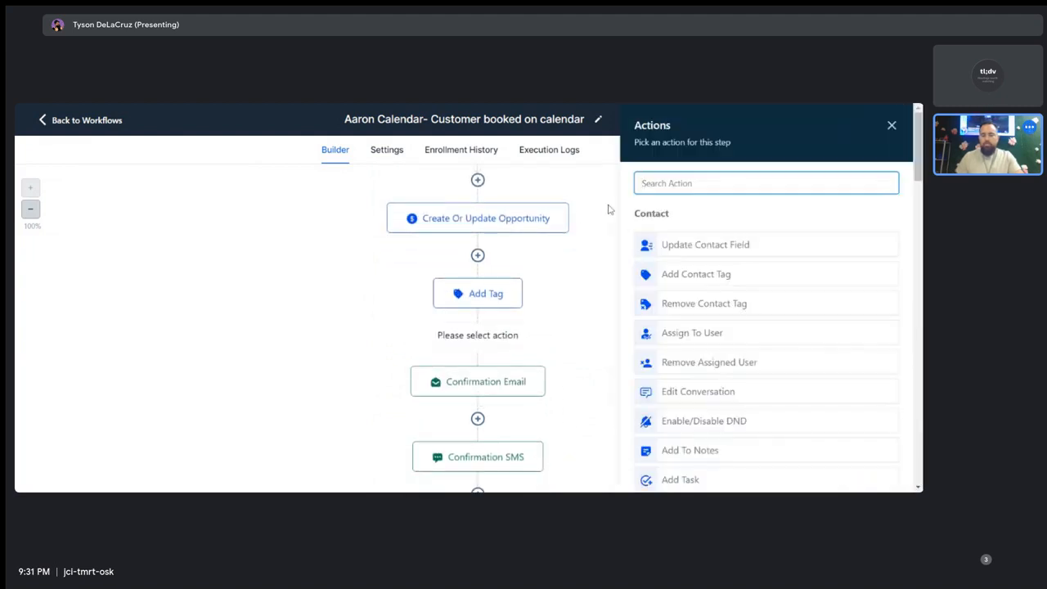
type("sla")
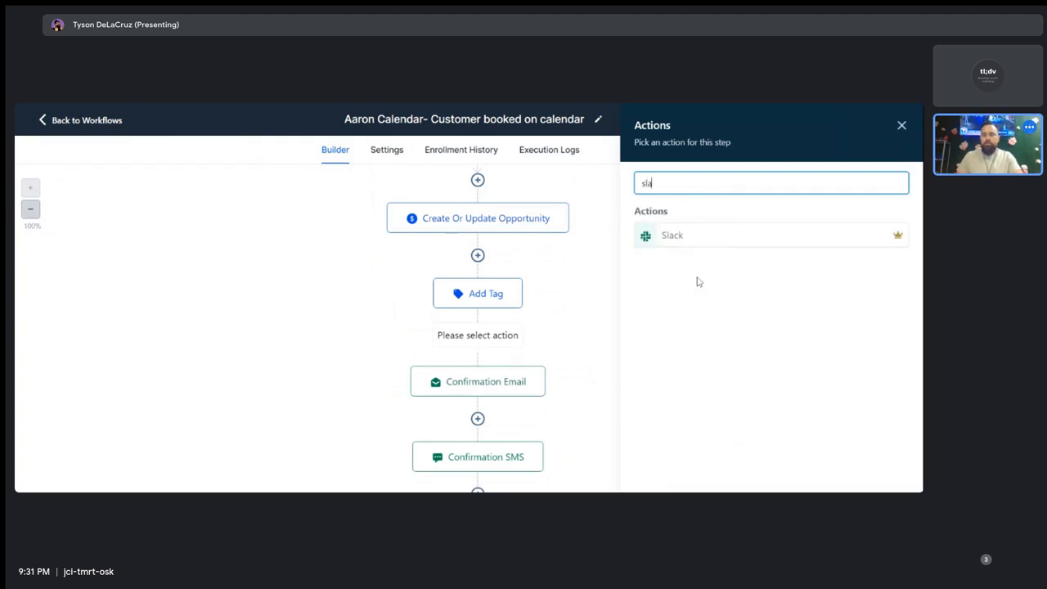
left_click(696, 237)
left_click(694, 209)
left_click(687, 260)
left_click(682, 263)
left_click(692, 264)
Configure the Slack event as Send Direct Message to a User, with Slack User as source and the calendar's agent as recipient.
left_click(693, 311)
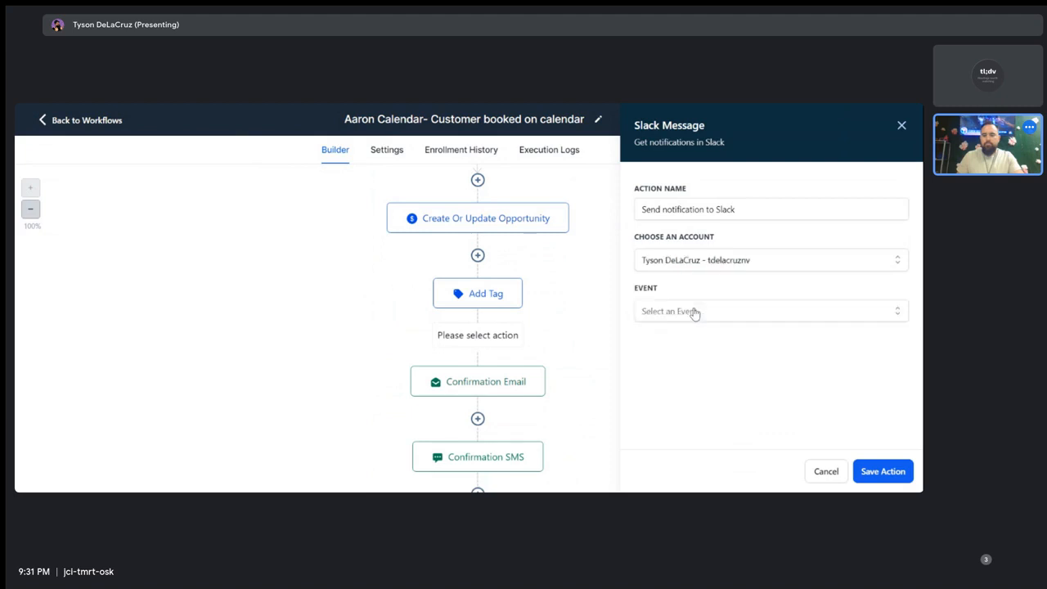
left_click(699, 313)
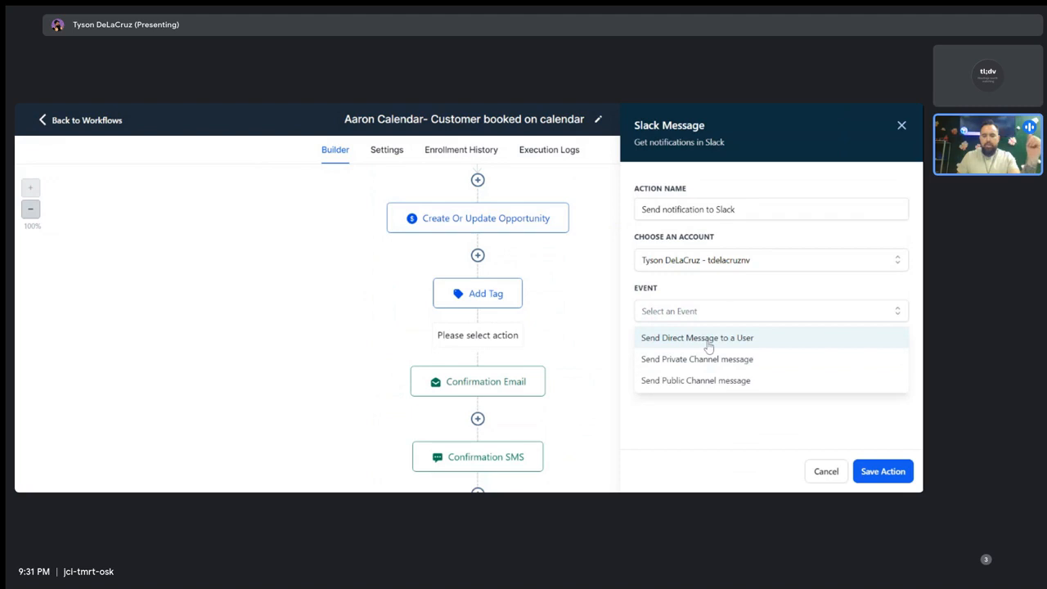
left_click(708, 340)
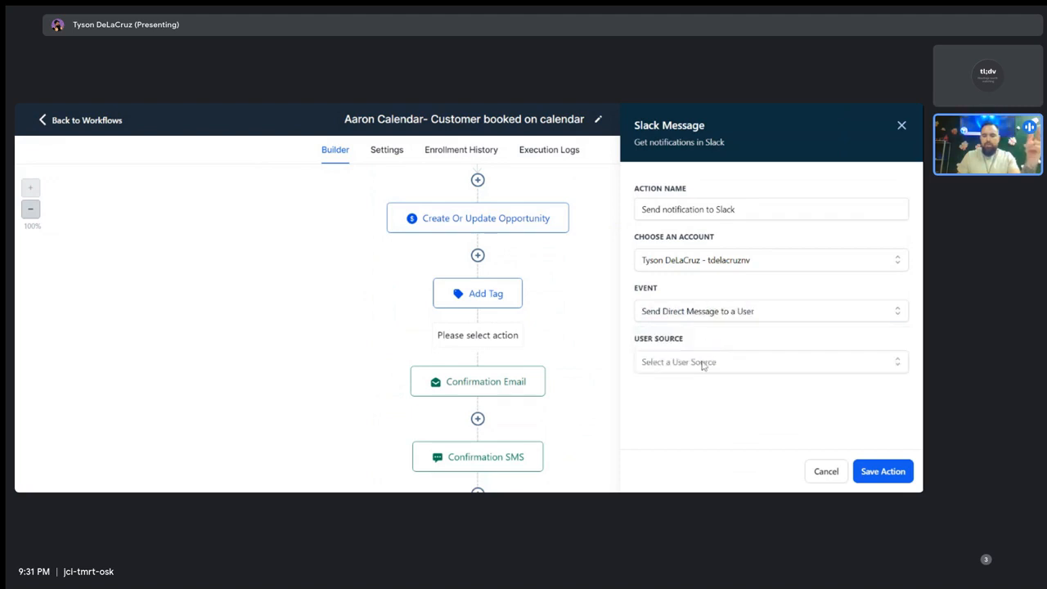
left_click(701, 365)
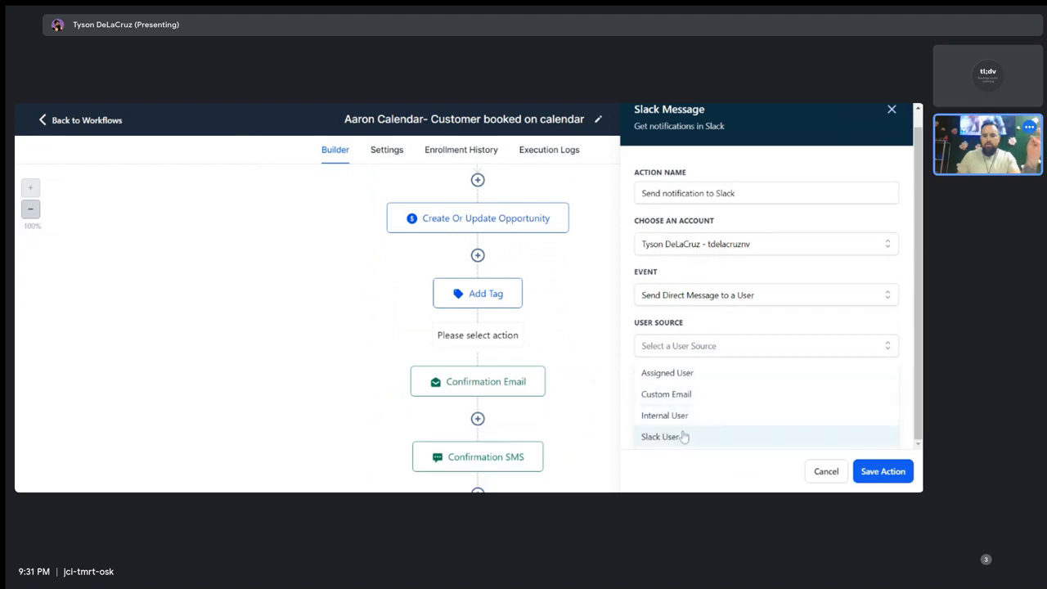
left_click(682, 437)
left_click(695, 405)
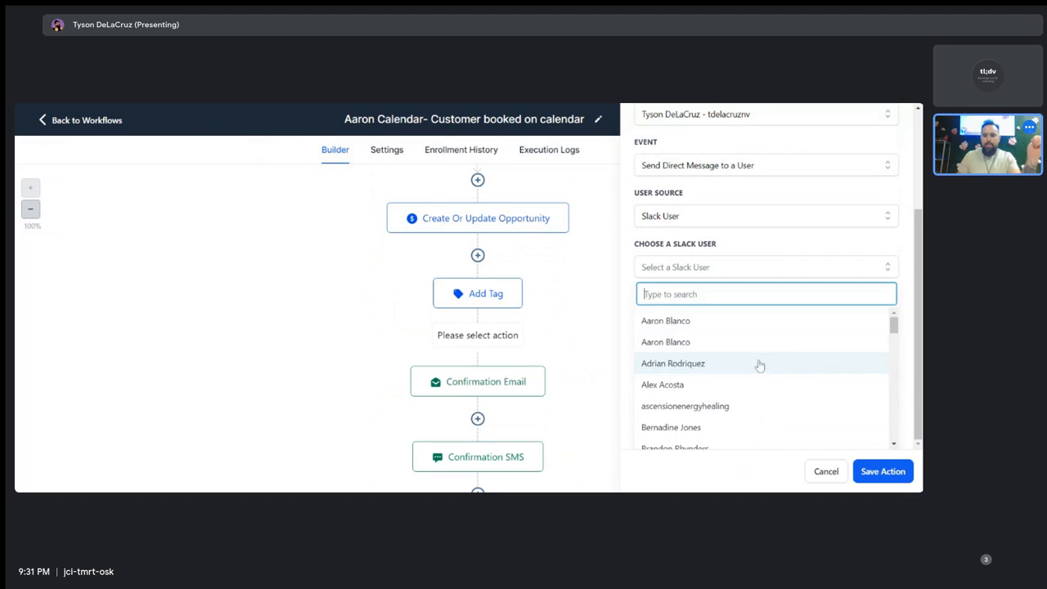
left_click(713, 346)
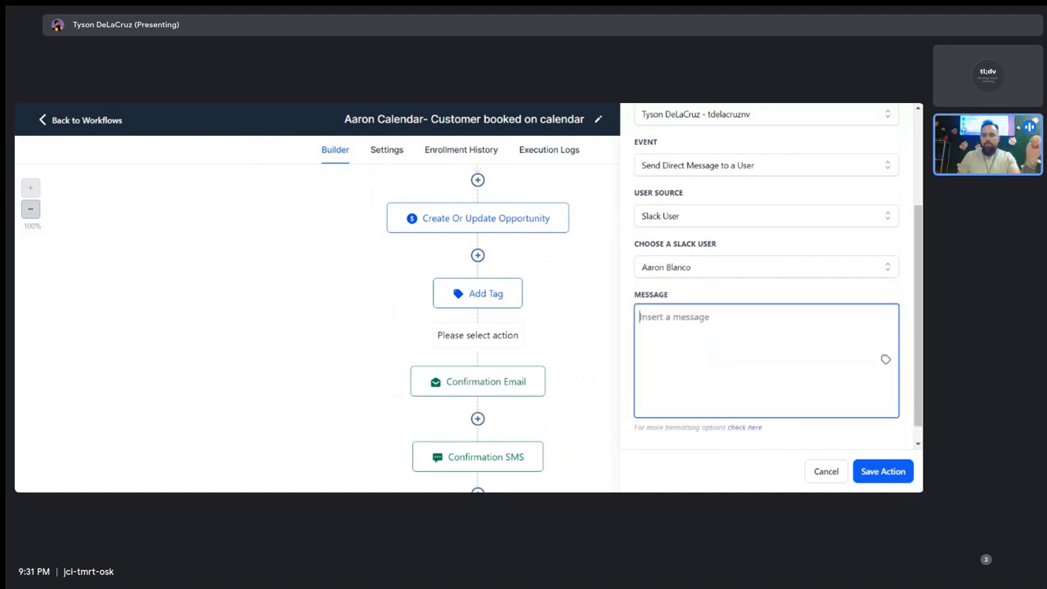
left_click(885, 359)
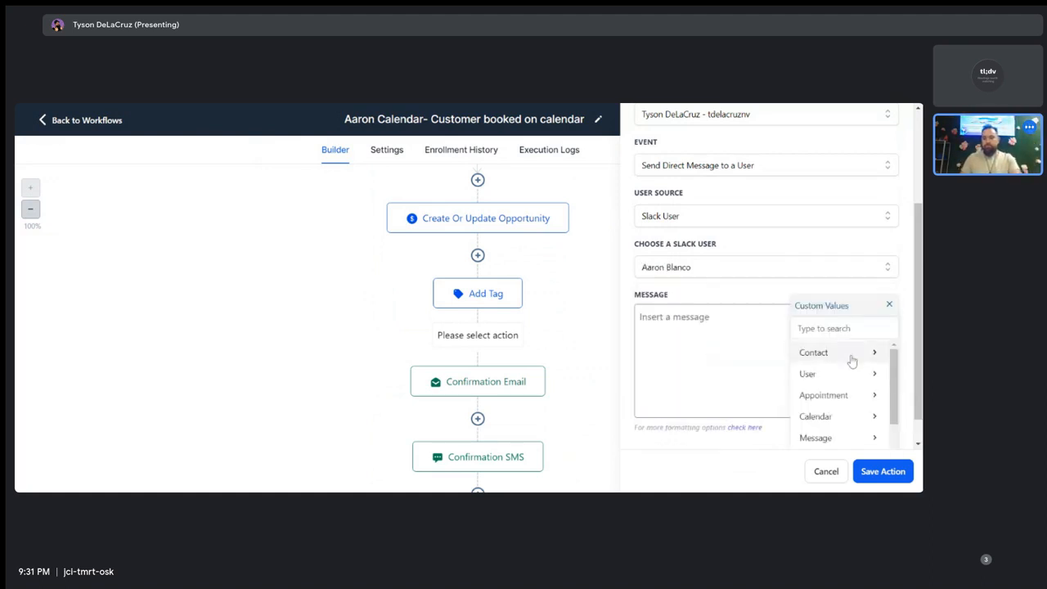
left_click(785, 357)
left_click(777, 374)
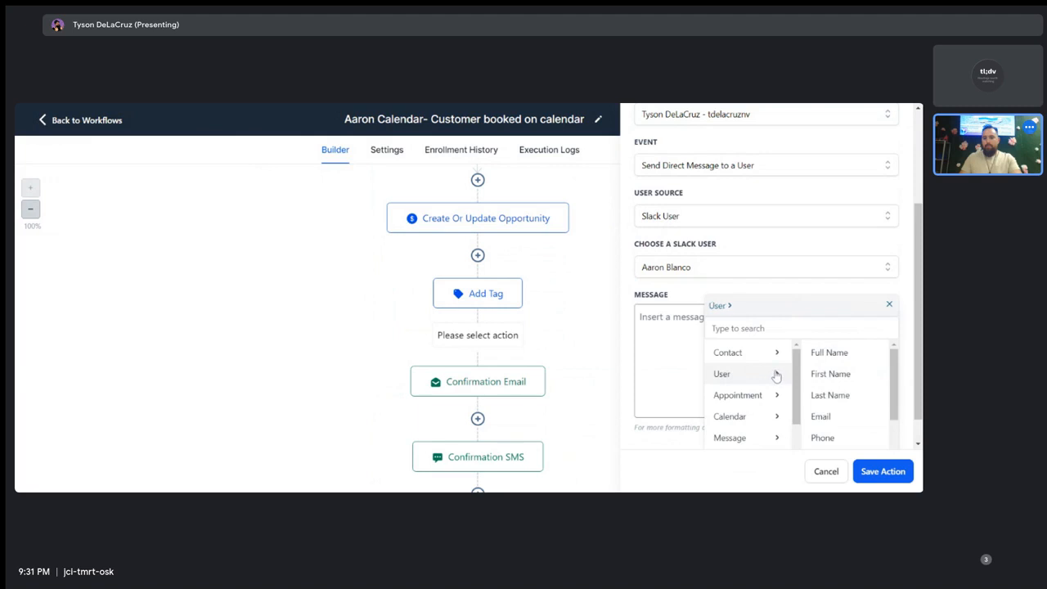
left_click(828, 377)
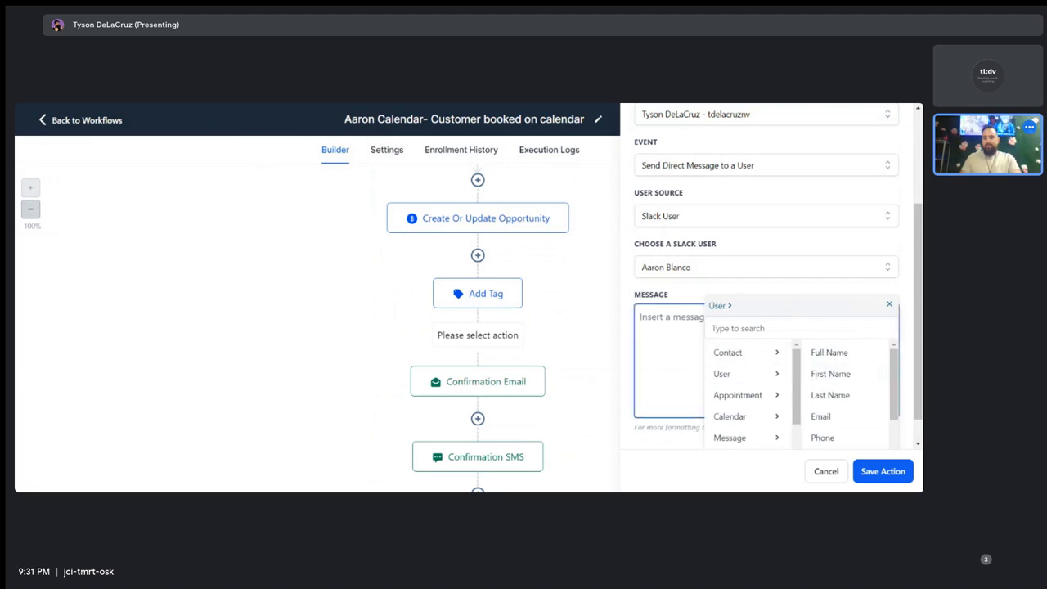
left_click(746, 354)
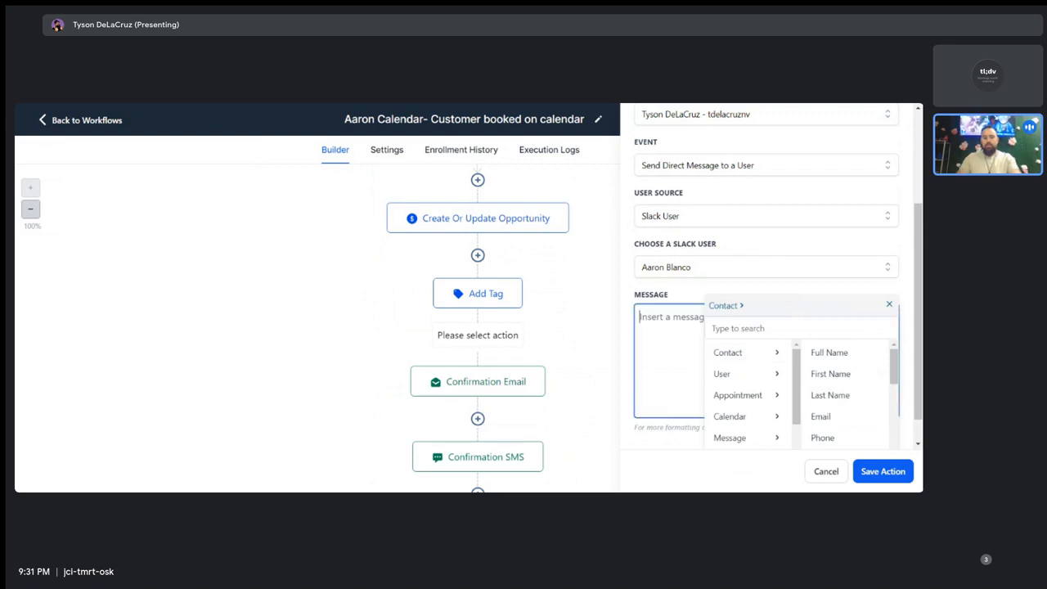
type("Cu")
key("BackSpace")
key("BackSpace")
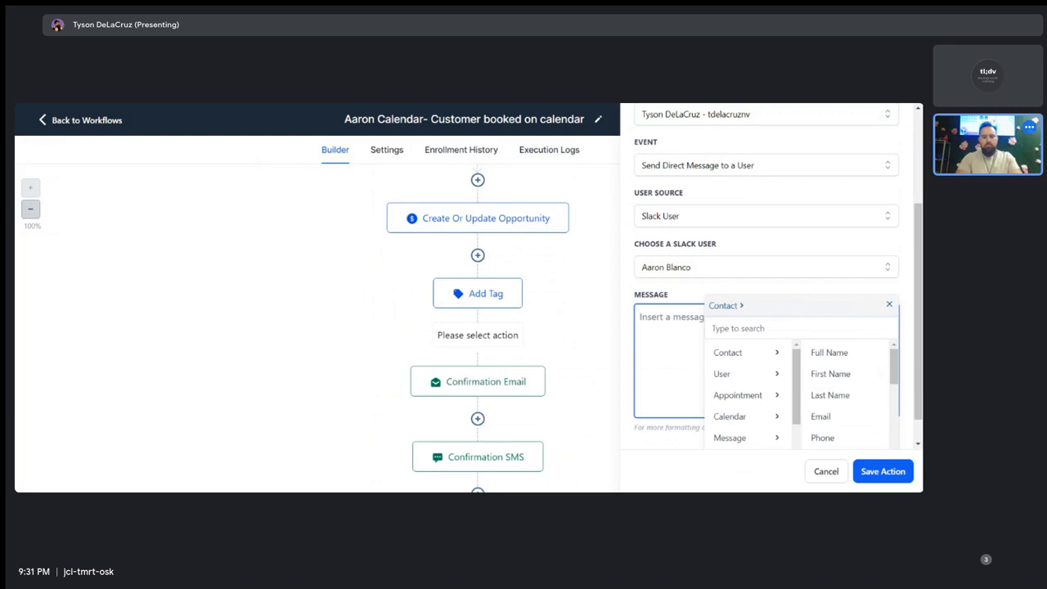
left_click(888, 303)
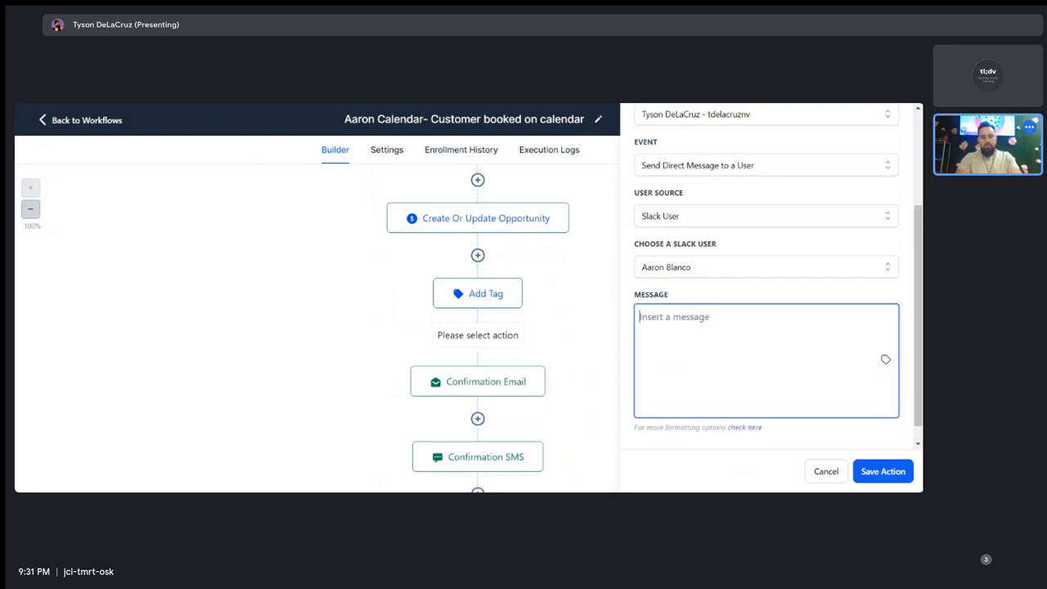
Write the Slack message heading "*Needs Offer*" followed by the line "Customer booked an appointment in your calendar.".
type("Needs Offer")
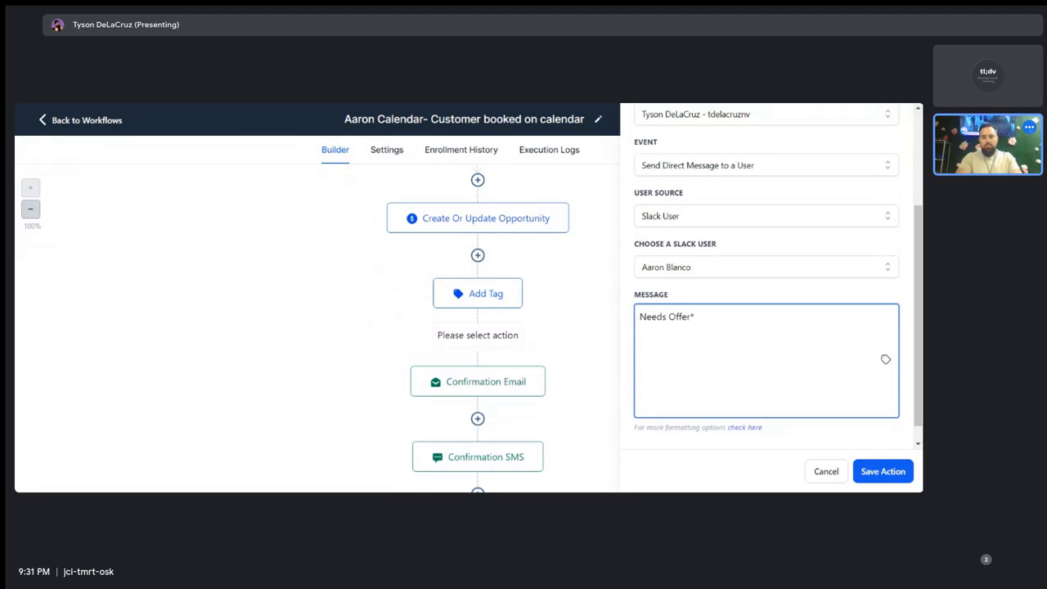
type("*")
left_click(693, 317)
key("Return")
type("Cu")
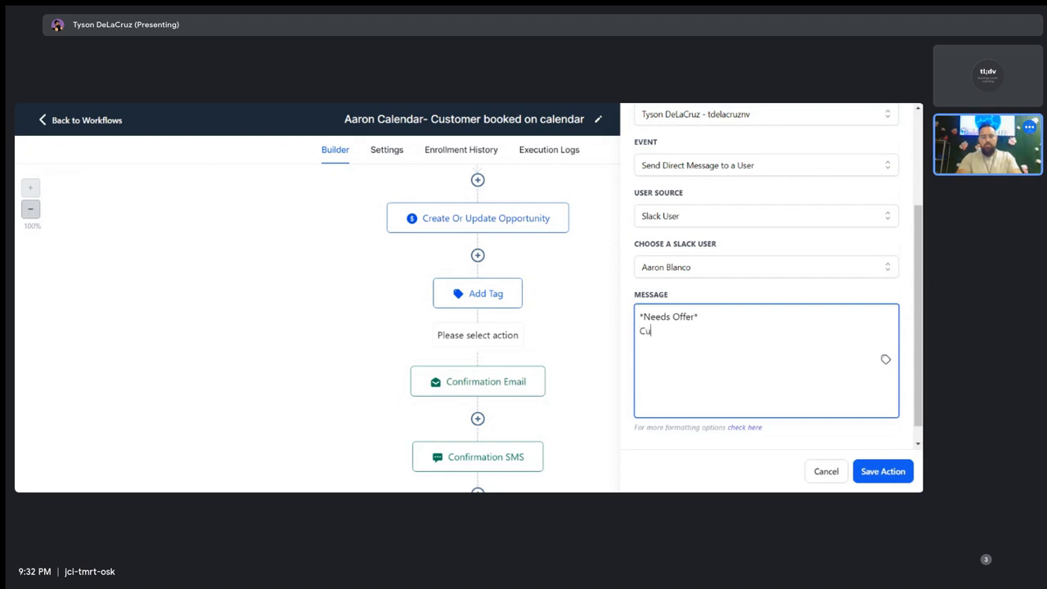
type("stomer bookede")
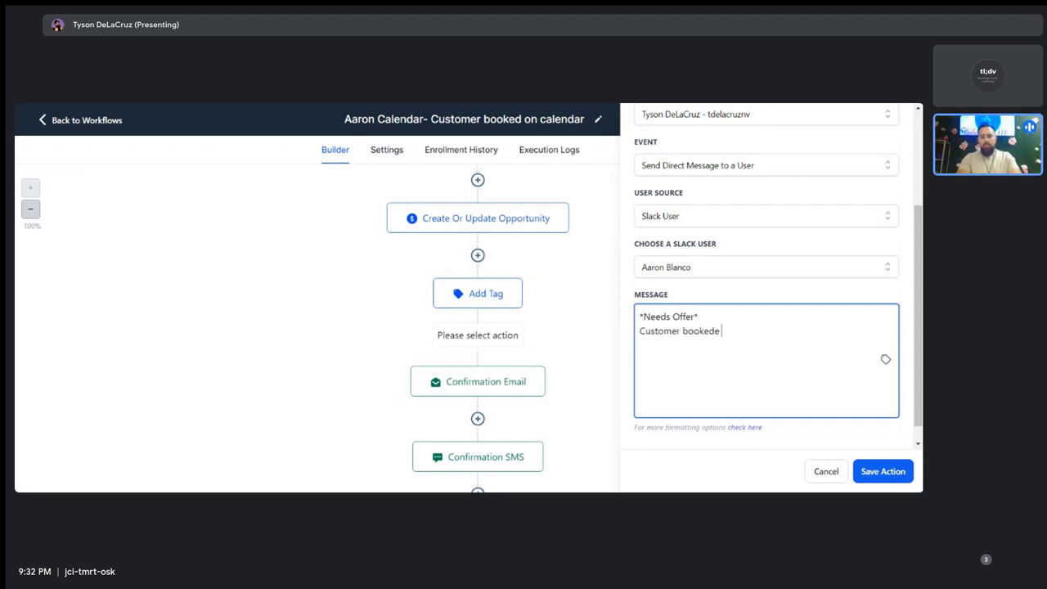
key("BackSpace")
type(" an appoin")
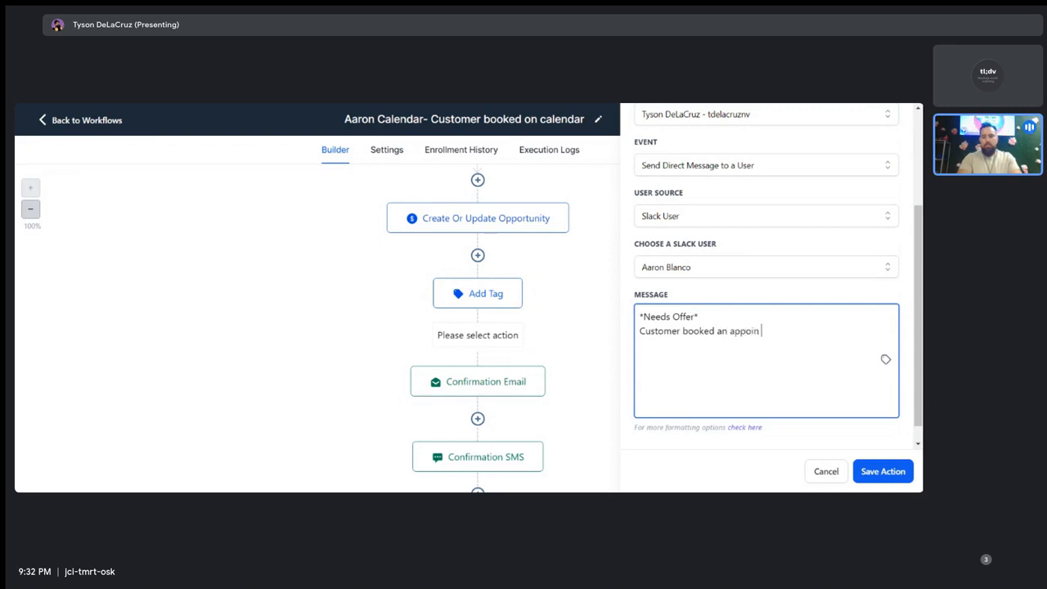
type("tment in your calendate")
key("BackSpace")
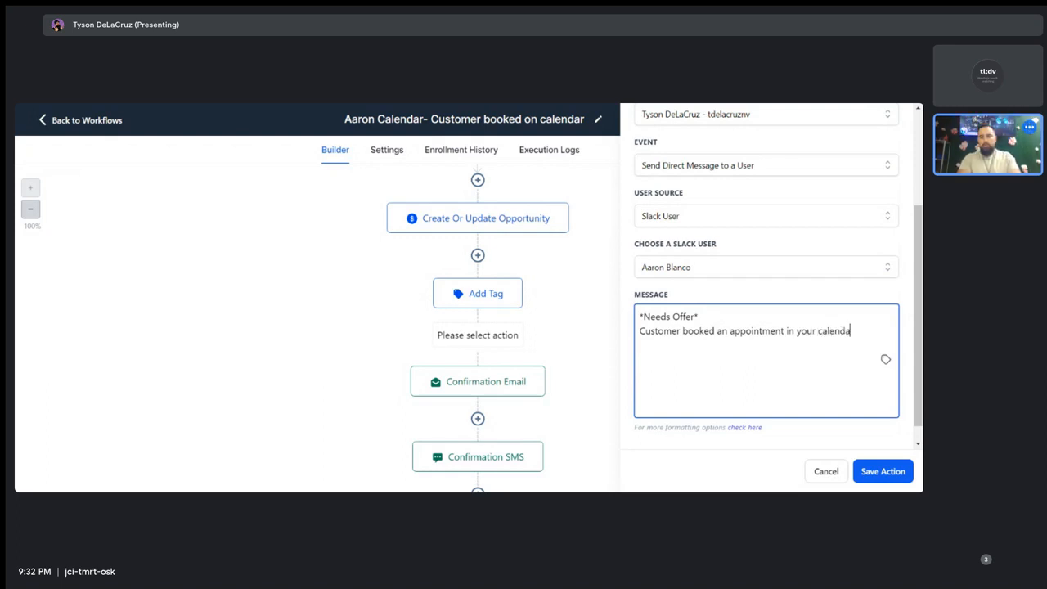
type(".")
key("Return")
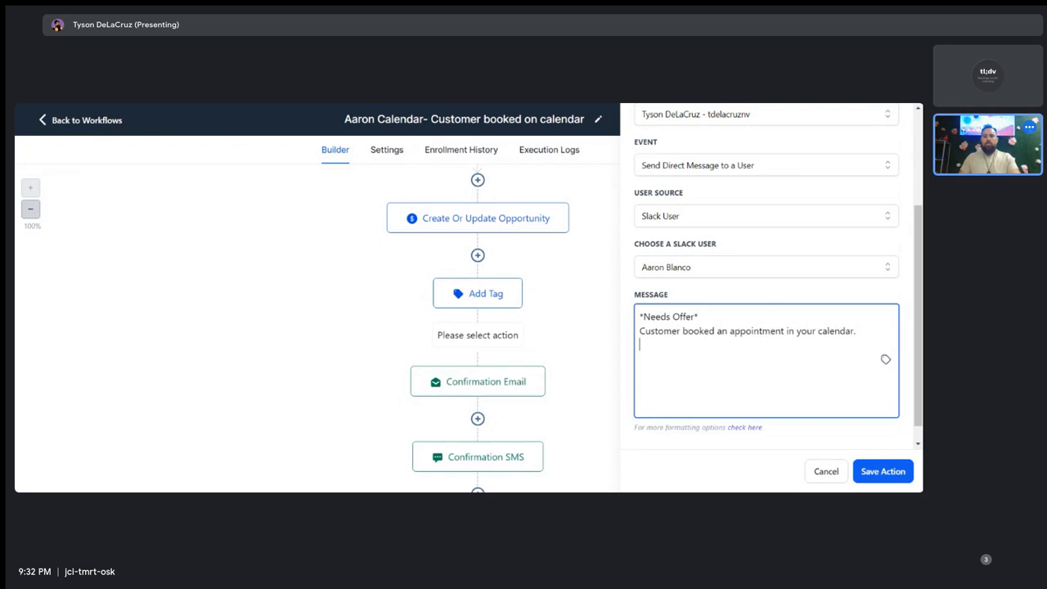
Add the custom values {{contact.name}}, {{contact.full_address}} and {{contact.phone}} on separate lines below the Slack message text.
left_click(883, 363)
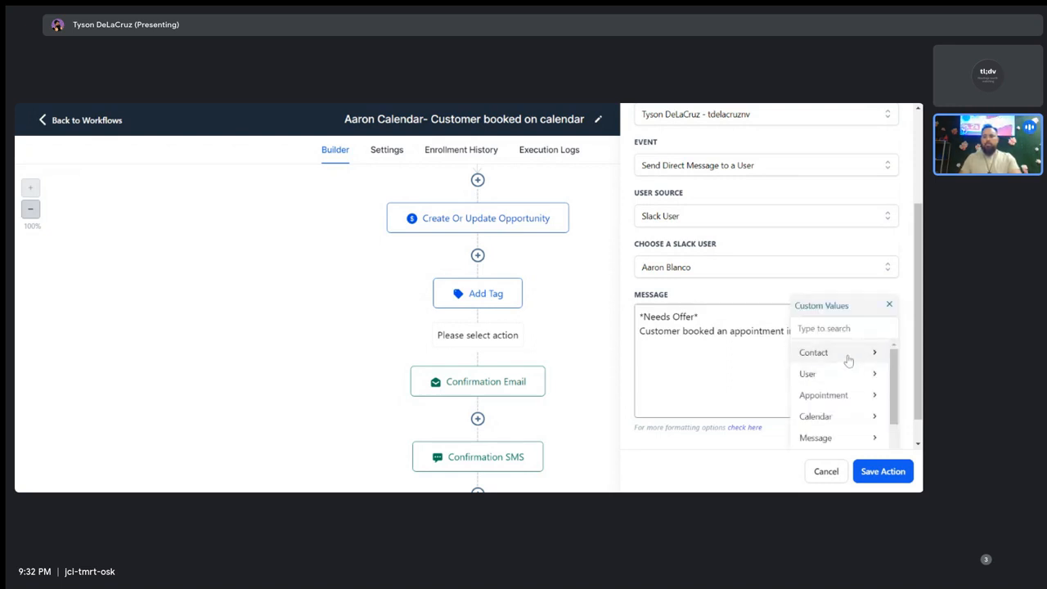
left_click(781, 355)
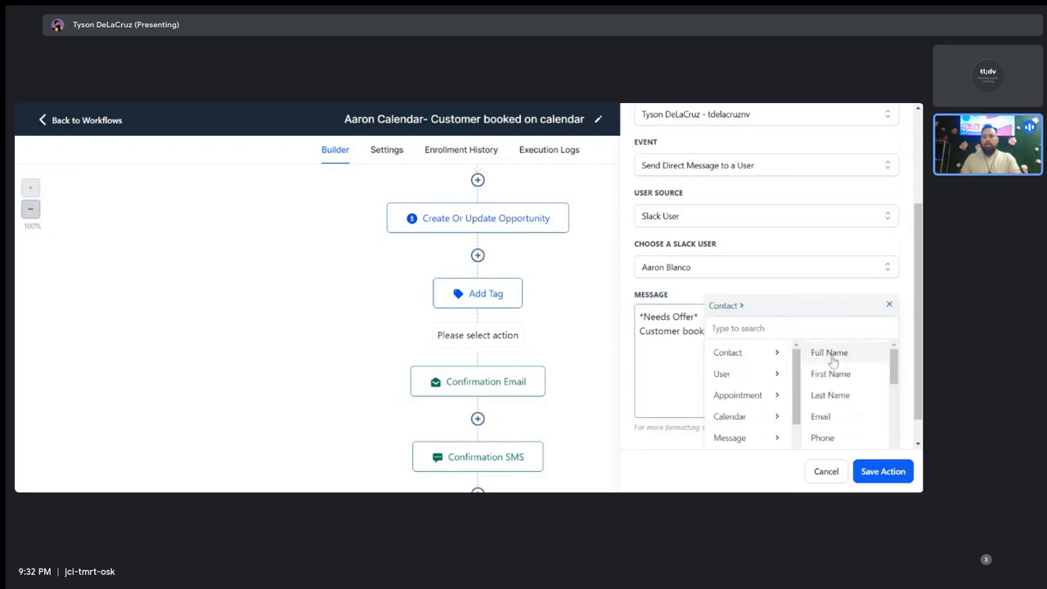
left_click(828, 355)
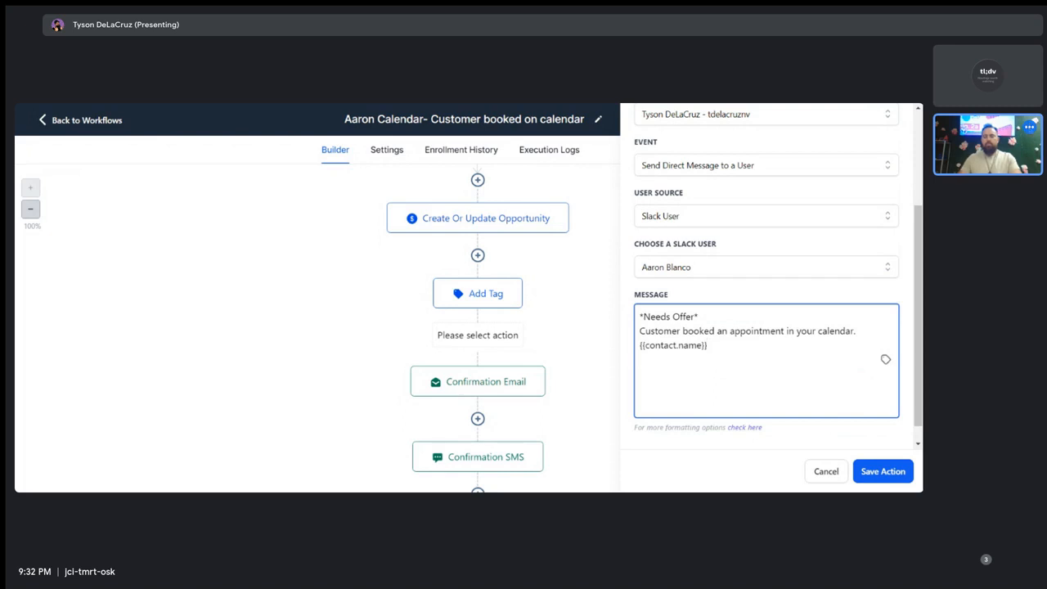
left_click(885, 360)
left_click(874, 353)
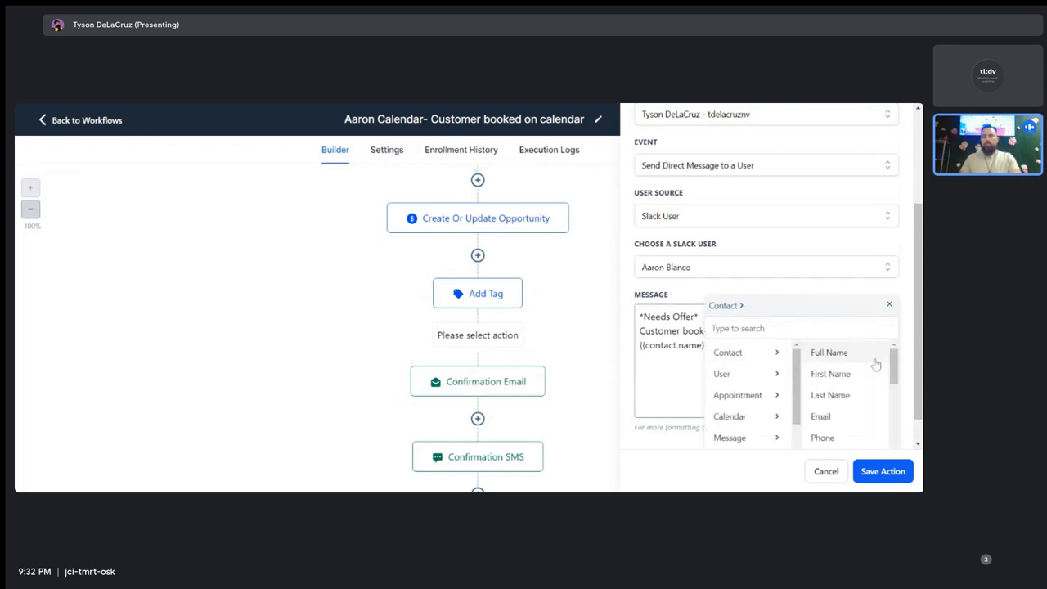
scroll(857, 383, "down", 3)
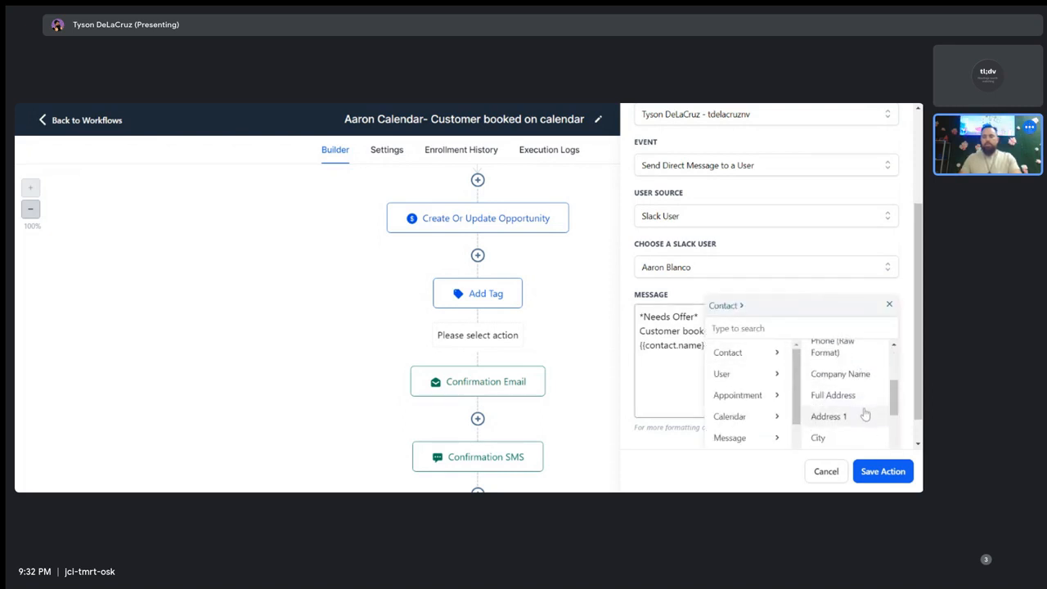
left_click(832, 395)
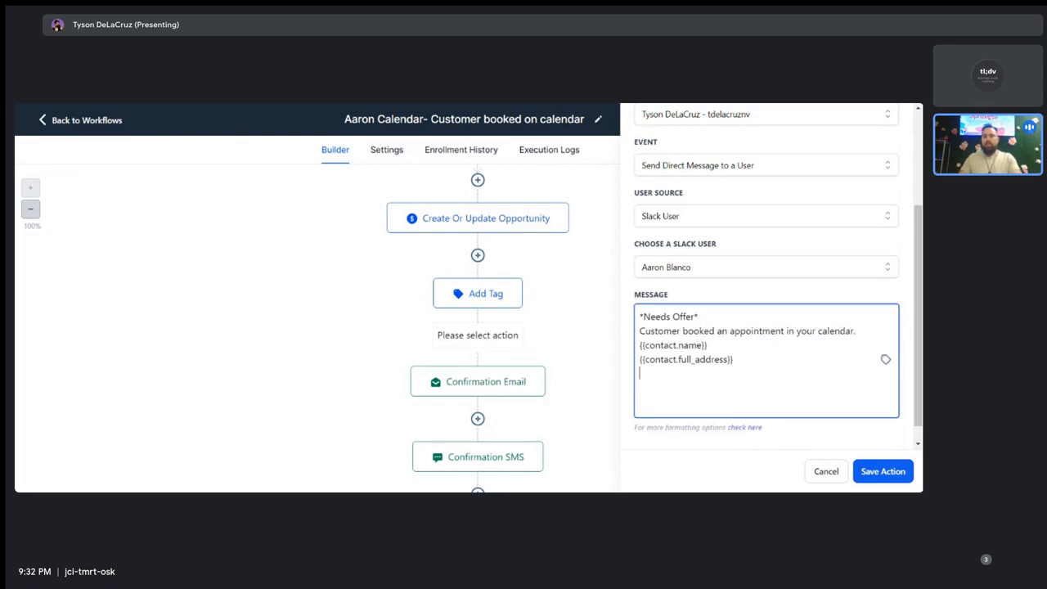
left_click(885, 359)
left_click(874, 351)
scroll(869, 391, "down", 1)
scroll(868, 391, "down", 1)
left_click(850, 379)
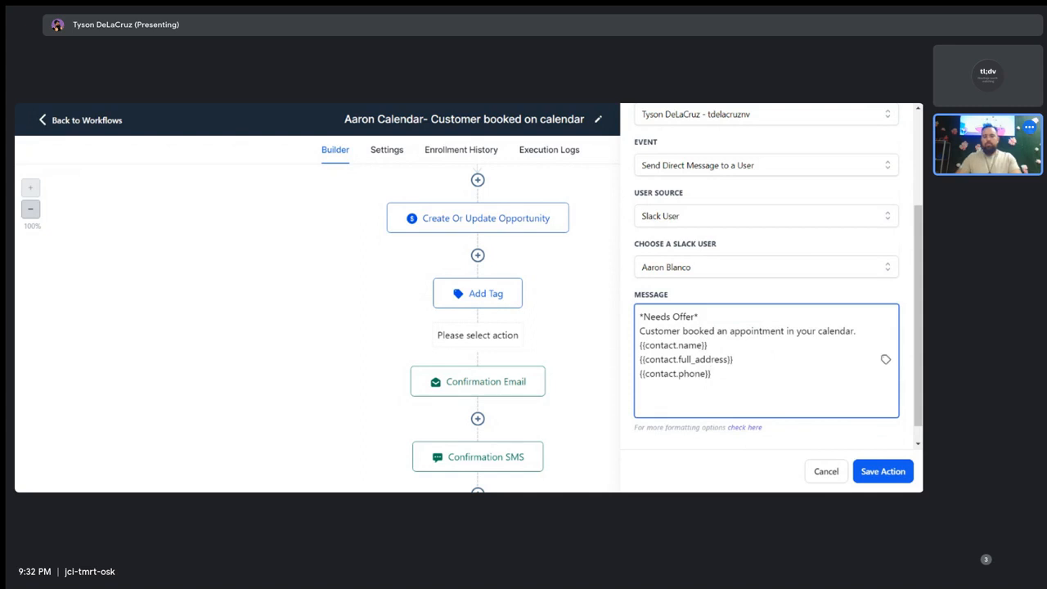
End the Slack message with "Thank you!" after a blank line and save the action.
type("Thank you")
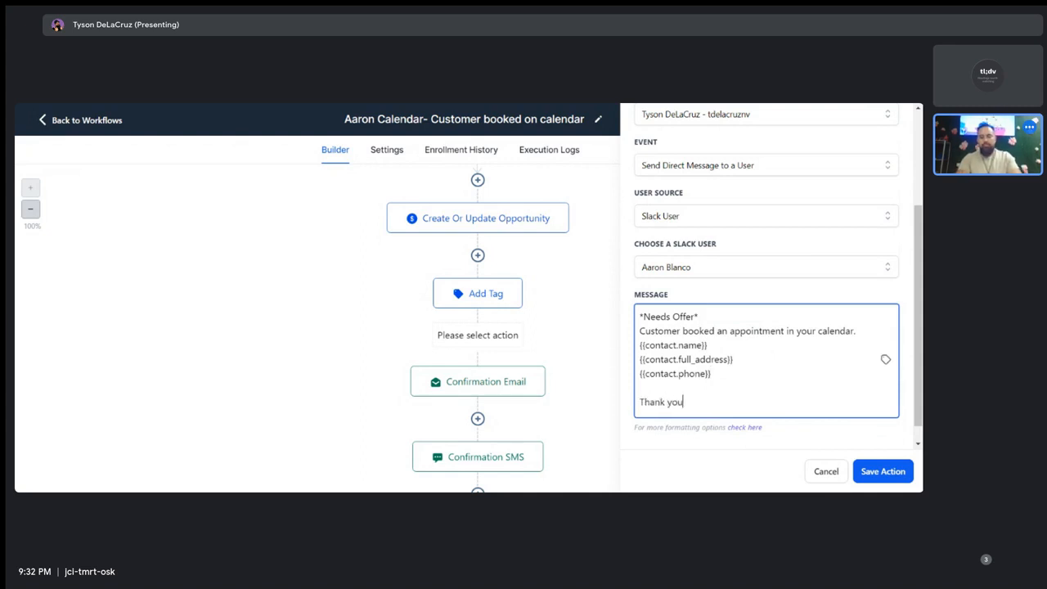
key("BackSpace")
key("BackSpace")
type("!")
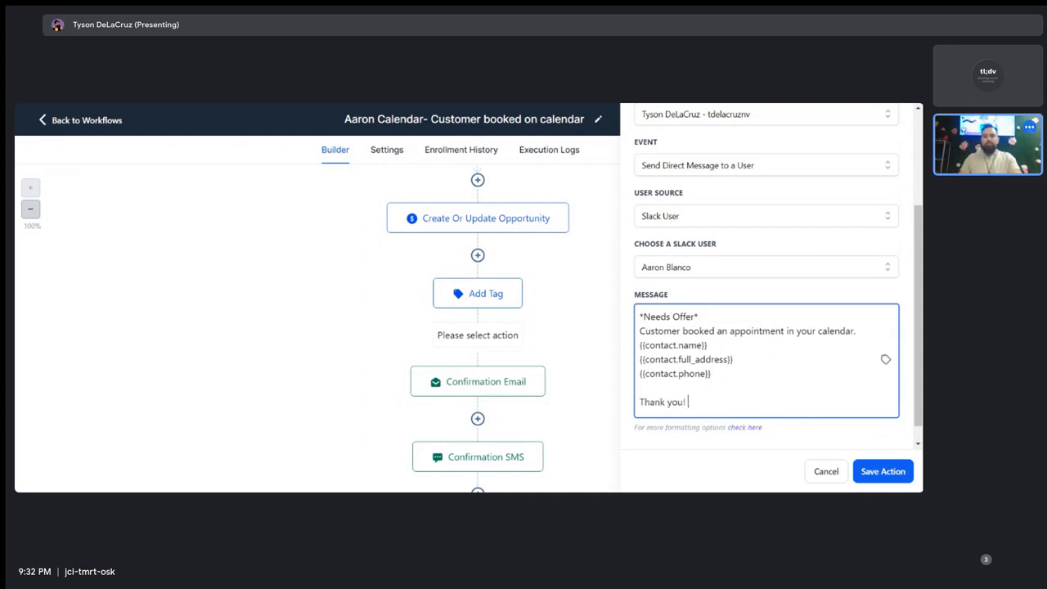
left_click(882, 473)
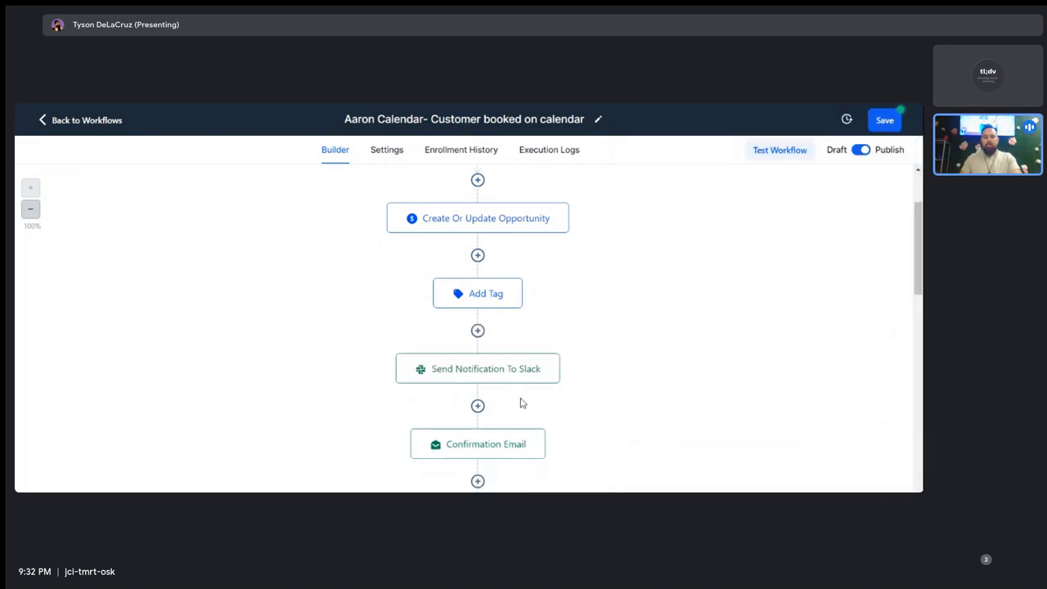
Examine the sequence of confirmation and reminder actions that follows the Slack notification in the workflow.
scroll(529, 397, "down", 1)
scroll(509, 420, "down", 1)
scroll(507, 415, "up", 2)
scroll(478, 408, "down", 5)
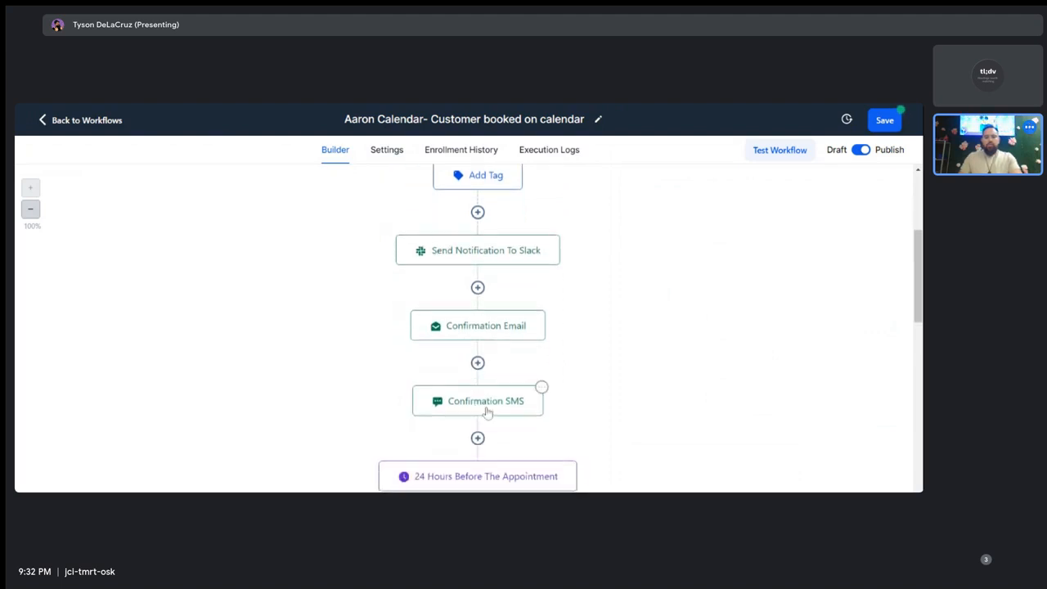
scroll(501, 410, "down", 1)
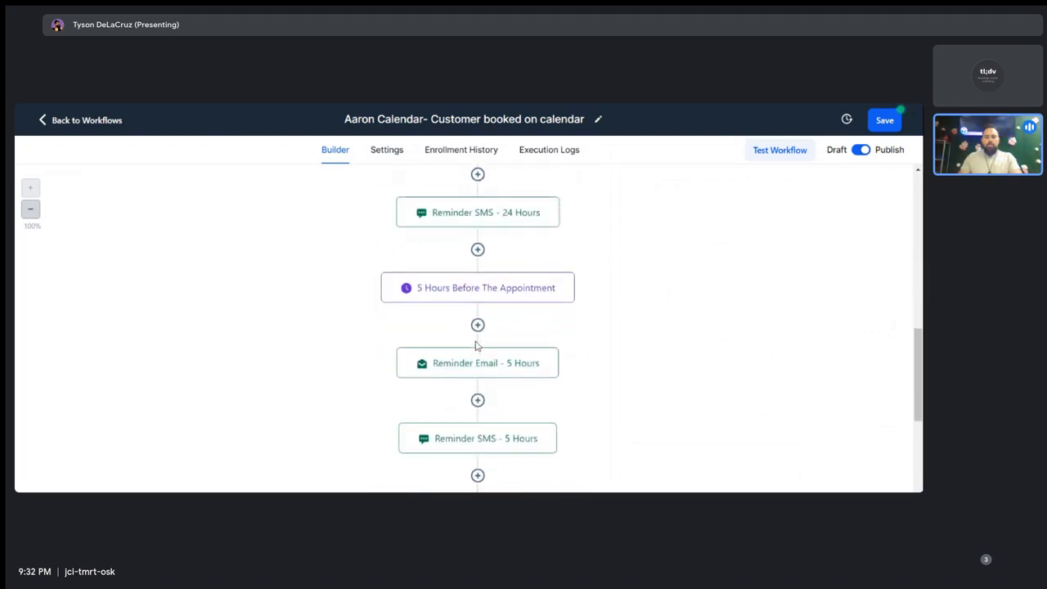
scroll(476, 345, "up", 1)
scroll(483, 398, "down", 1)
scroll(483, 398, "up", 4)
scroll(483, 394, "up", 2)
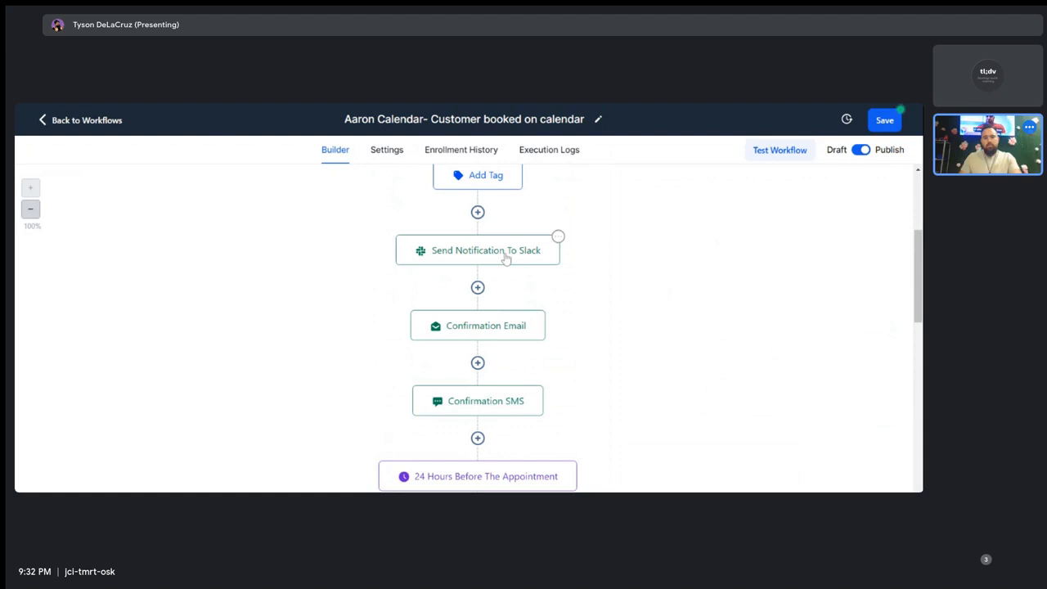
Copy only the Send Notification To Slack action to the spot between Reminder Email - 5 Hours and Reminder SMS - 5 Hours.
left_click(558, 239)
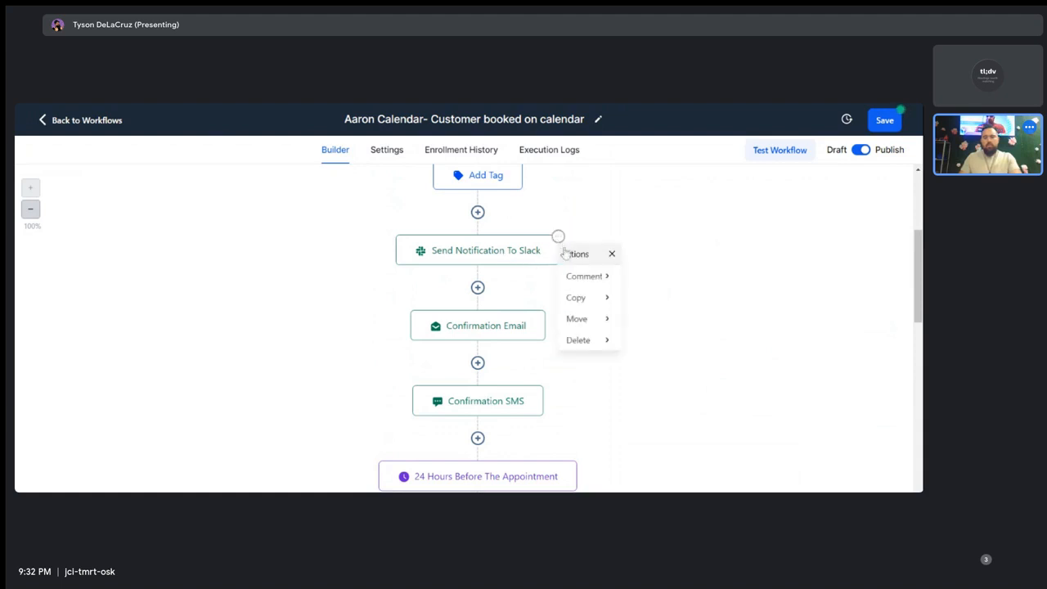
mouse_move(592, 304)
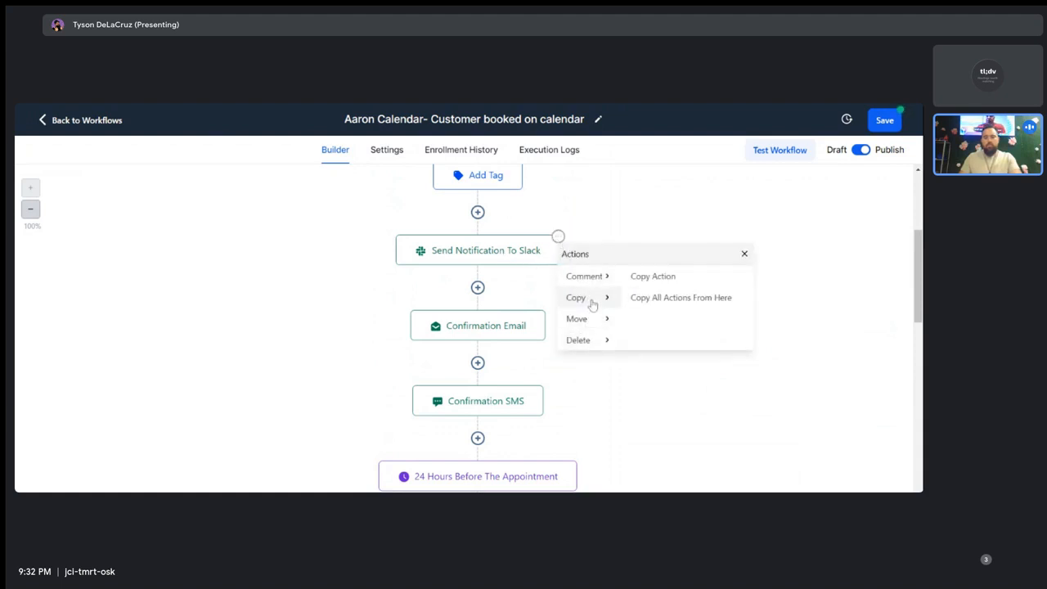
left_click(649, 276)
scroll(630, 352, "down", 5)
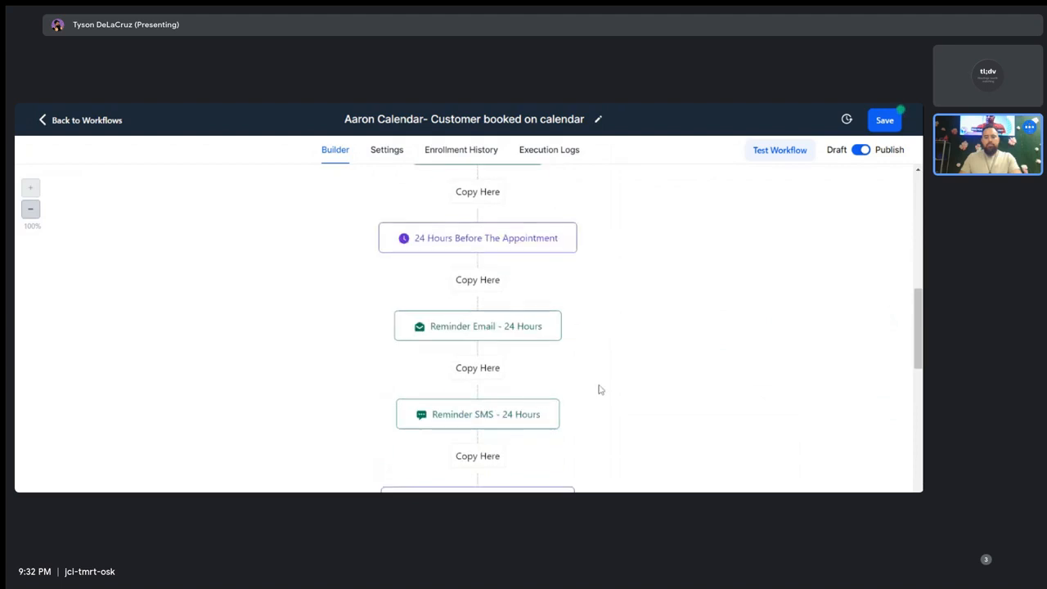
scroll(516, 373, "down", 5)
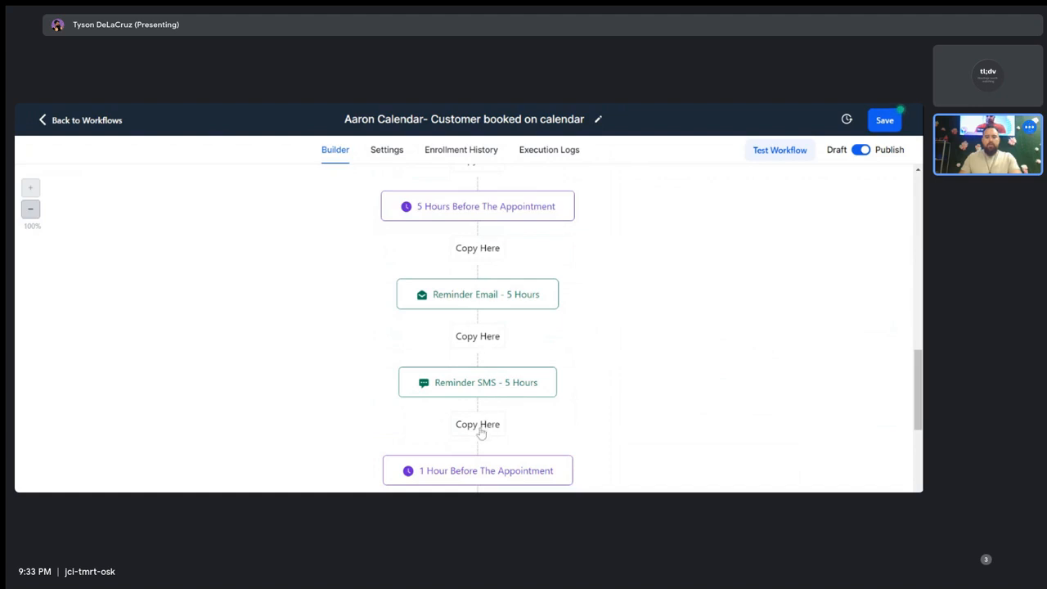
left_click(485, 345)
Replace the "*Needs Offer*" heading in the copied 5-hour Slack notification's message with "Appointment reminder with".
left_click(507, 354)
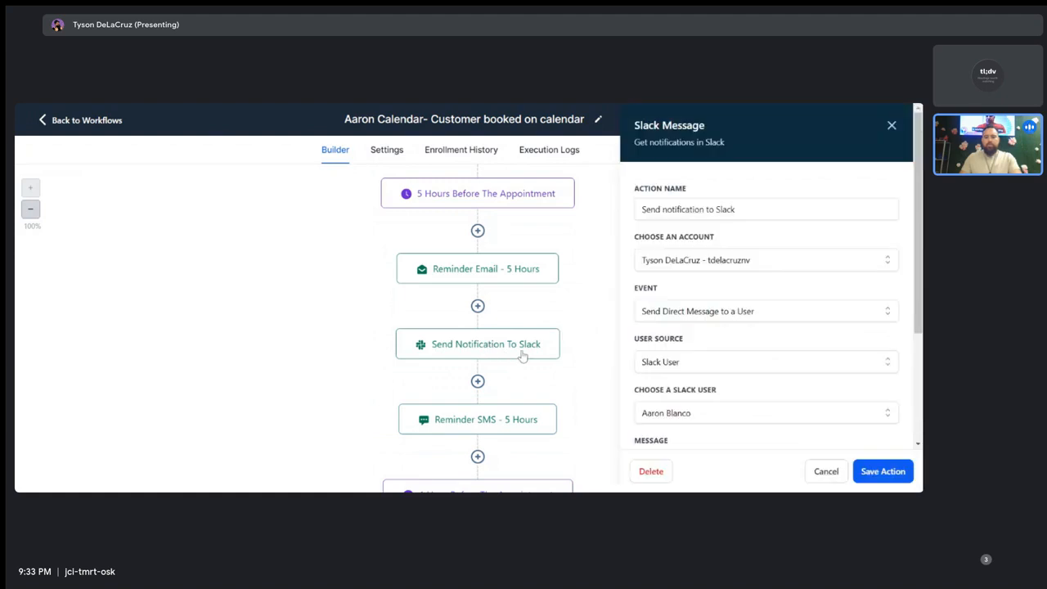
scroll(757, 364, "down", 3)
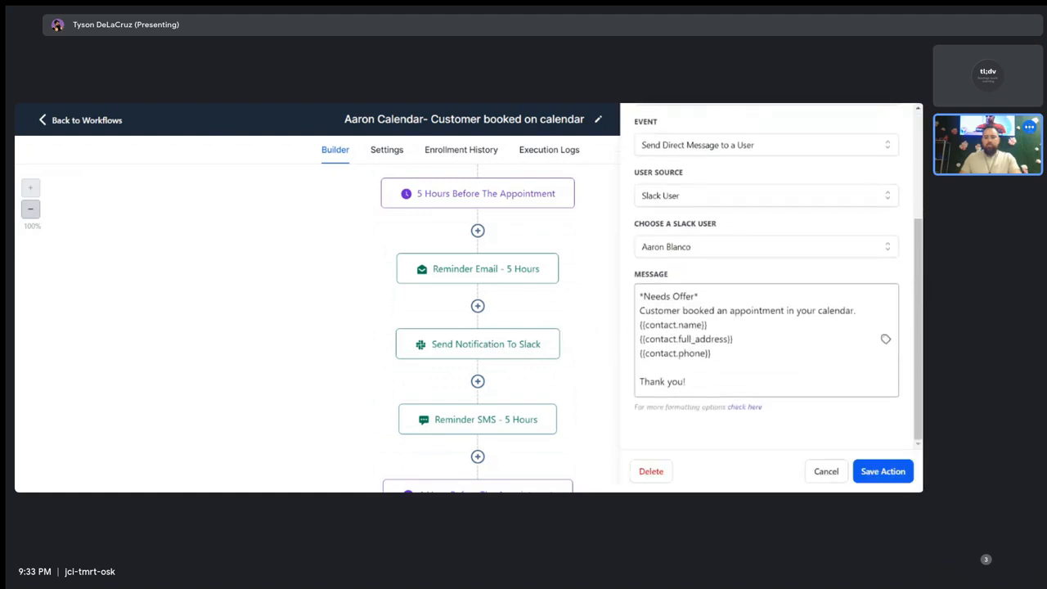
left_click(698, 296)
left_click_drag(697, 296, 639, 296)
type("Appointment remi")
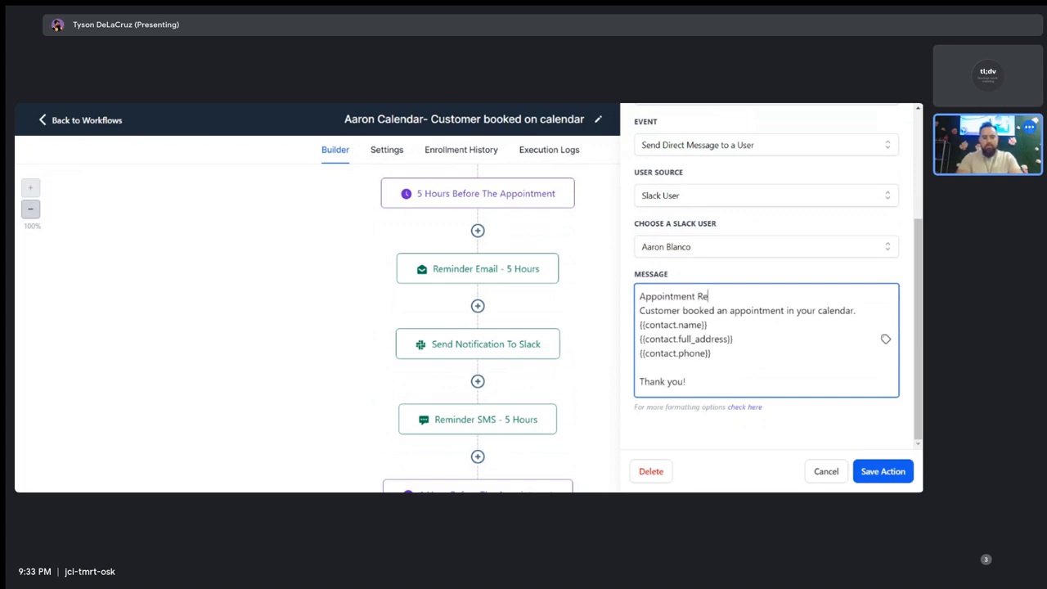
type("n")
type("der i")
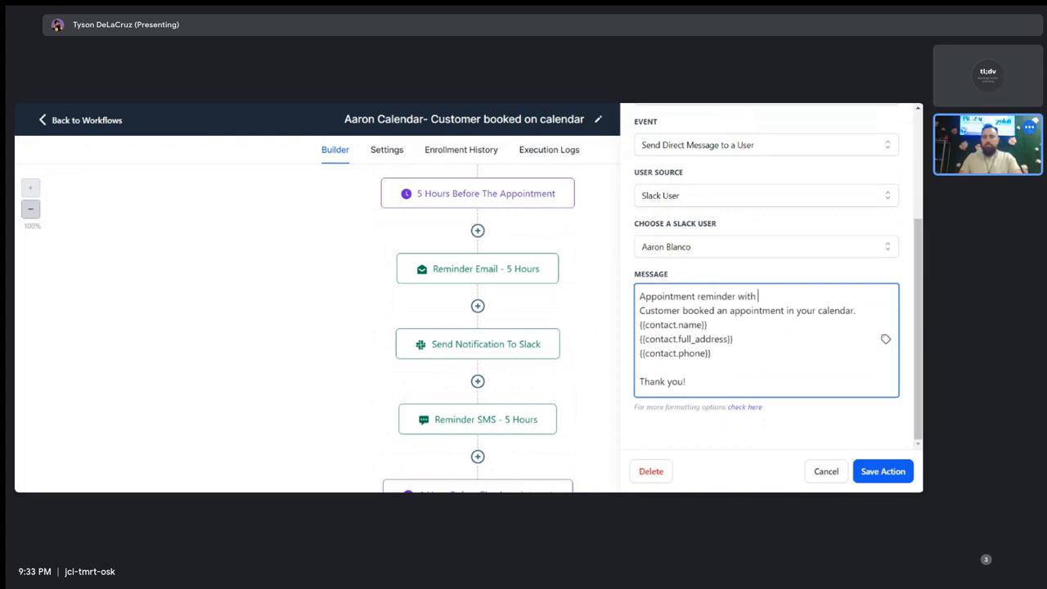
Remove the line "Customer booked an appointment in your calendar." from the copied Slack message, leaving no blank line above {{contact.name}}.
left_click_drag(858, 311, 634, 314)
key("BackSpace")
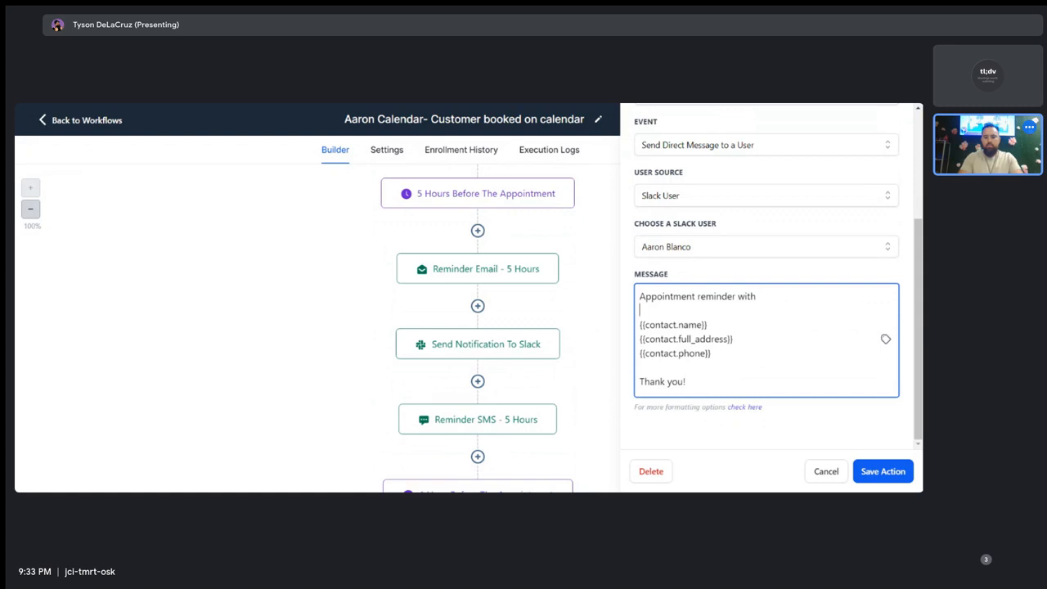
key("BackSpace")
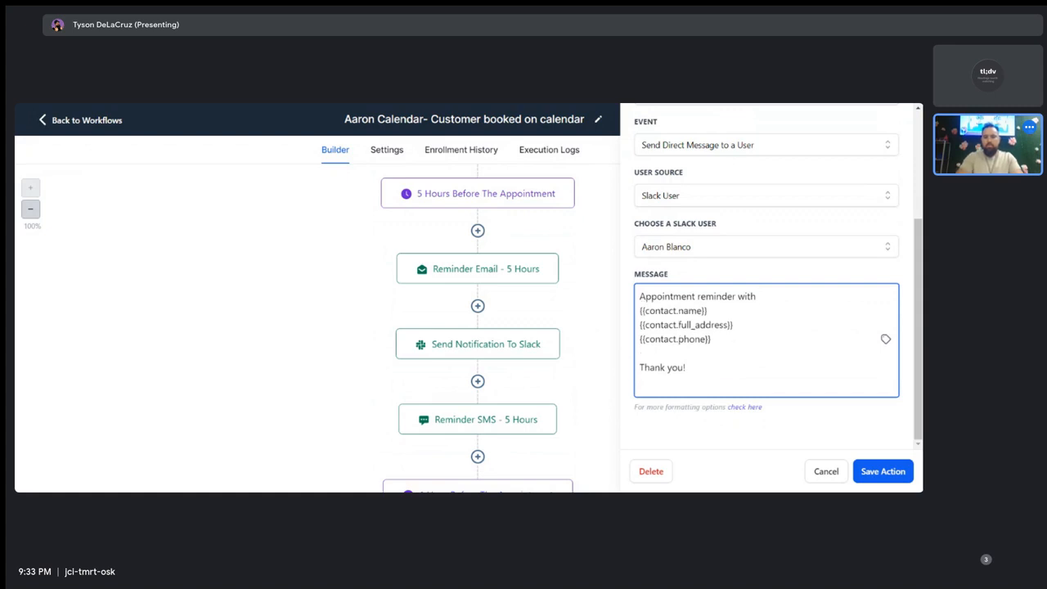
Add the line "Review Call notes and ARV" between {{contact.phone}} and "Thank you!" in the 5-hour Slack message and save the action.
left_click(711, 340)
key("Return")
key("Return")
type("review")
key("BackSpace")
key("BackSpace")
key("BackSpace")
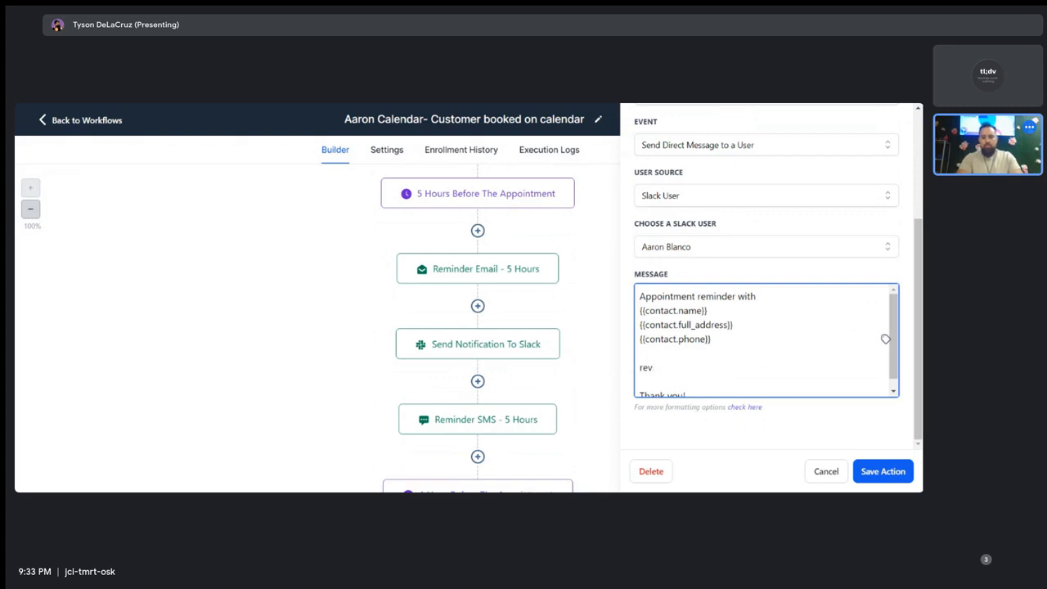
type("view Call notes and ARV")
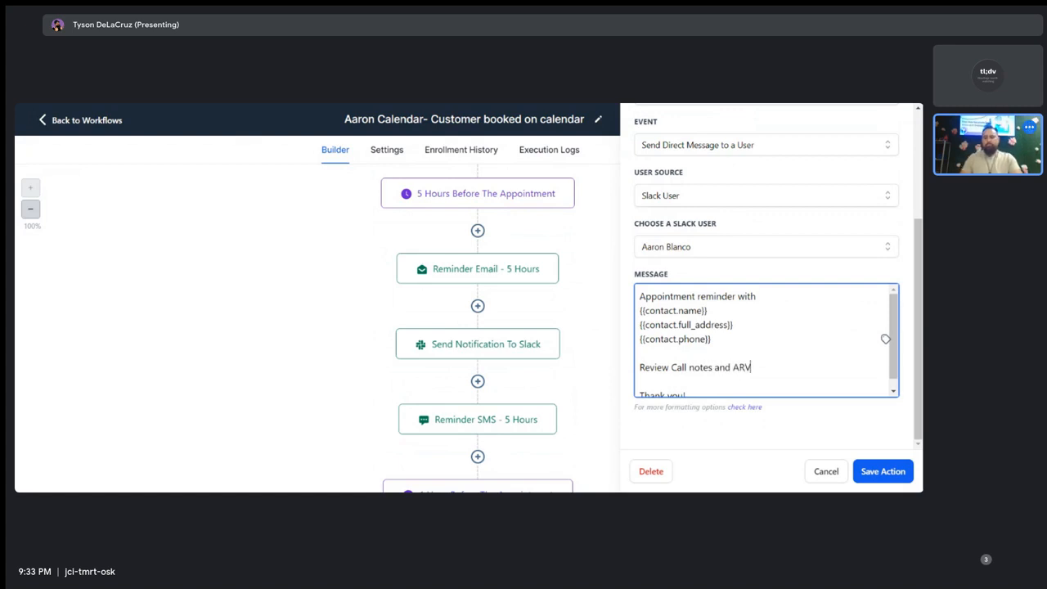
left_click(882, 471)
Copy only the 5-hour Send Notification To Slack action to the spot between Reminder Email - 1 Hour and Reminder SMS - 1 Hour.
scroll(612, 402, "down", 1)
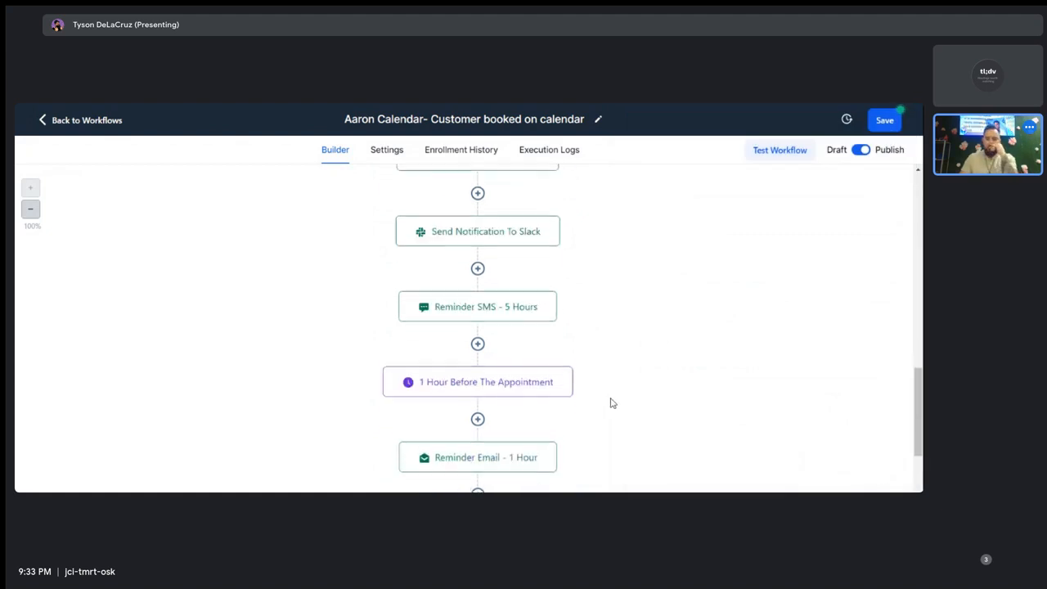
scroll(532, 306, "up", 1)
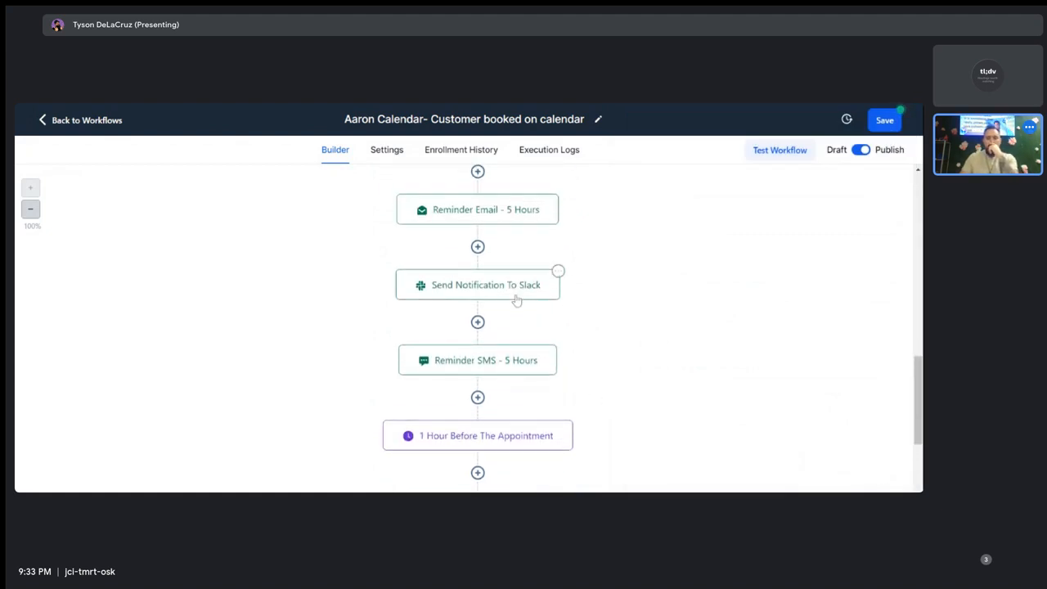
scroll(522, 310, "down", 3)
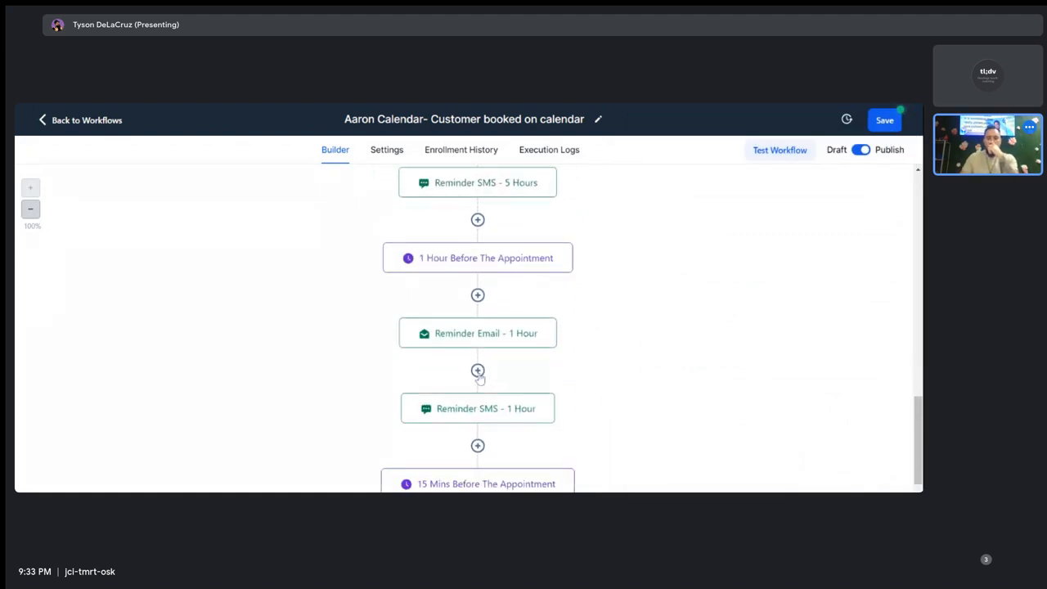
scroll(479, 377, "up", 2)
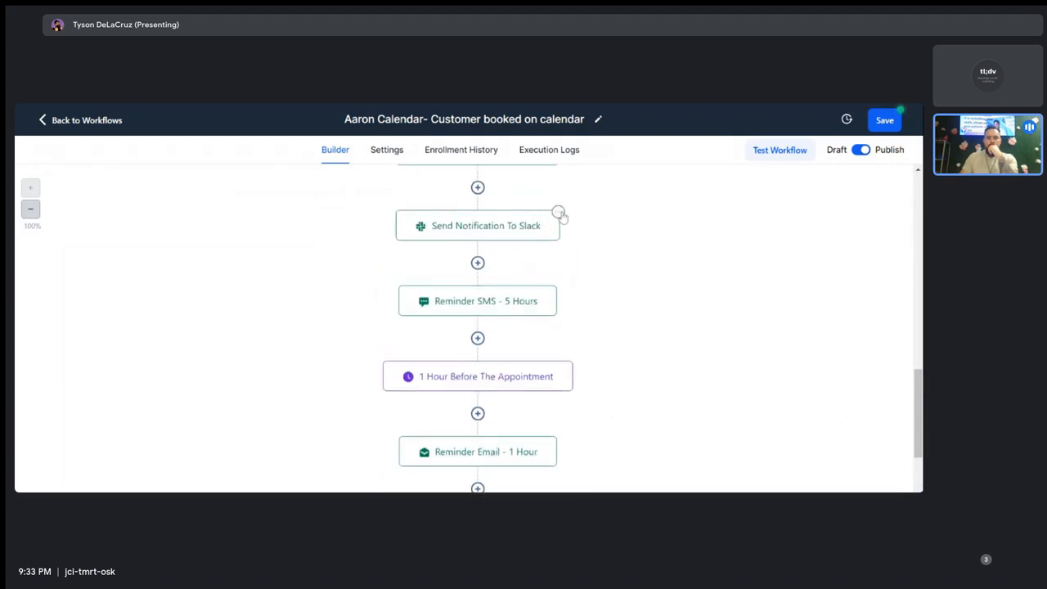
left_click(559, 214)
mouse_move(577, 271)
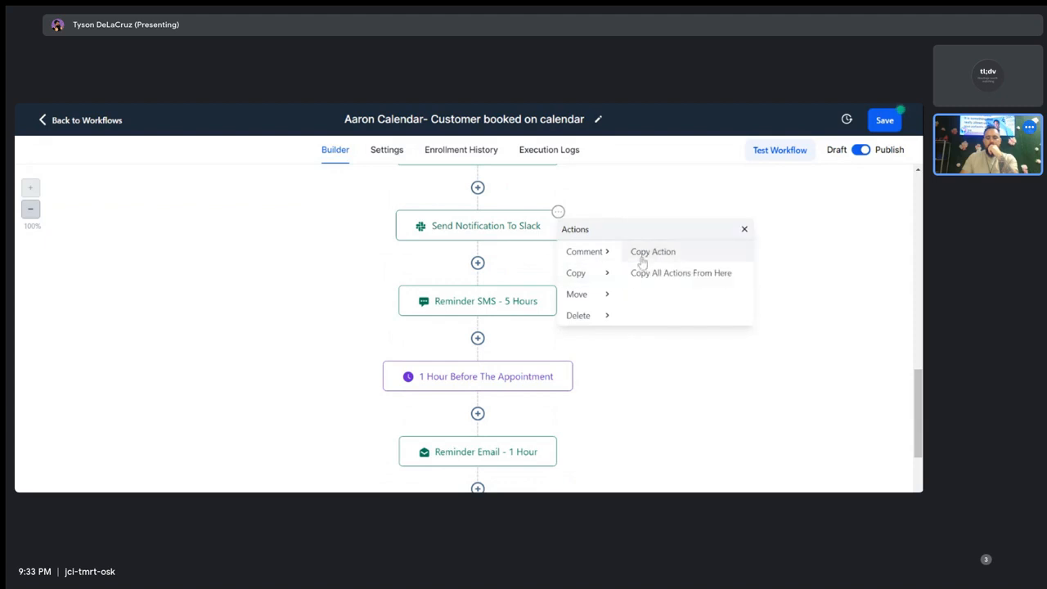
left_click(643, 254)
scroll(646, 327, "down", 5)
scroll(581, 338, "up", 3)
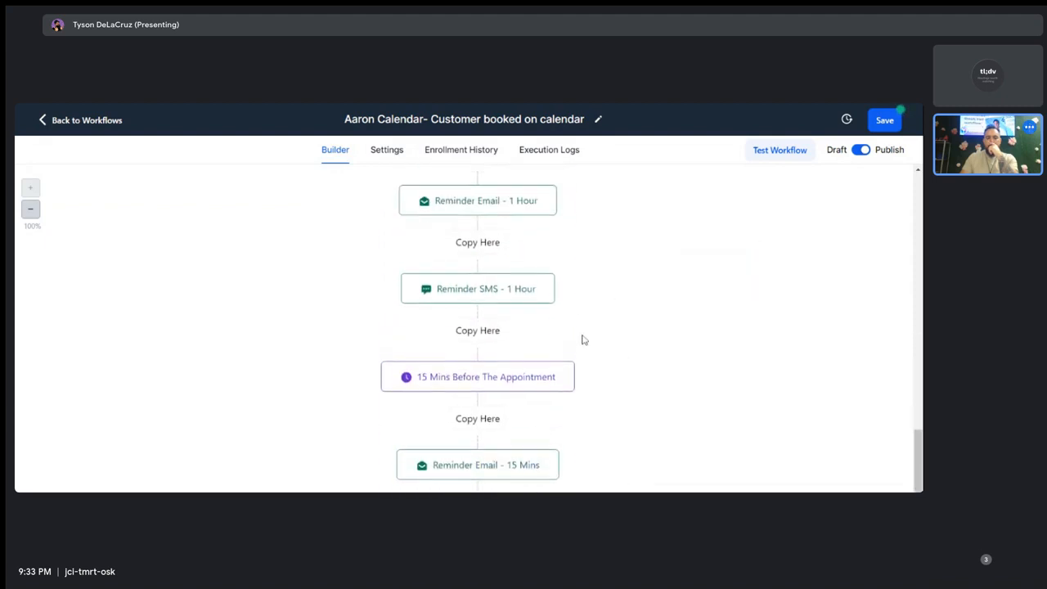
left_click(487, 372)
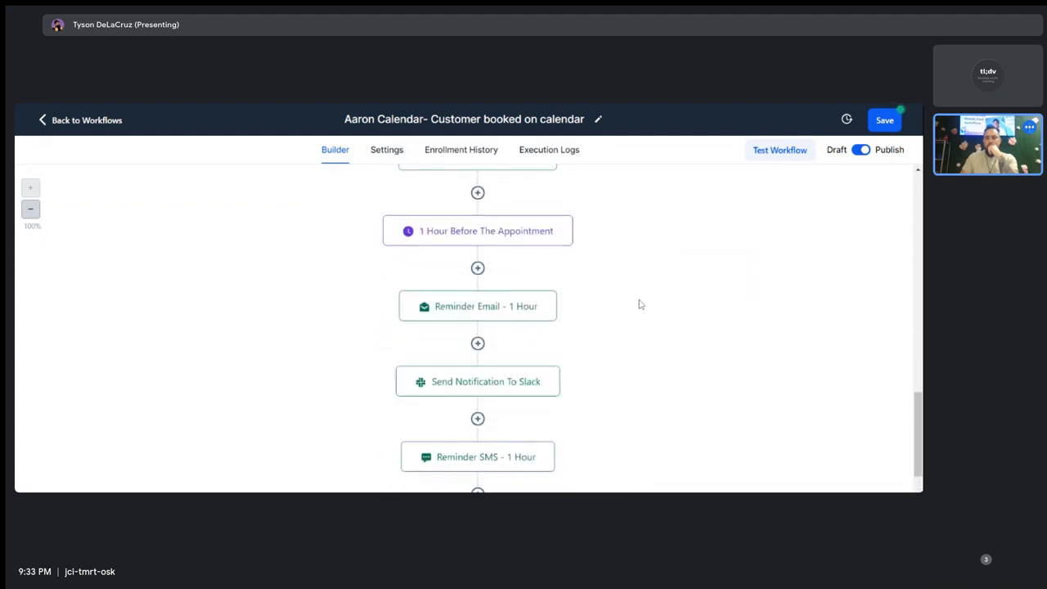
left_click(524, 384)
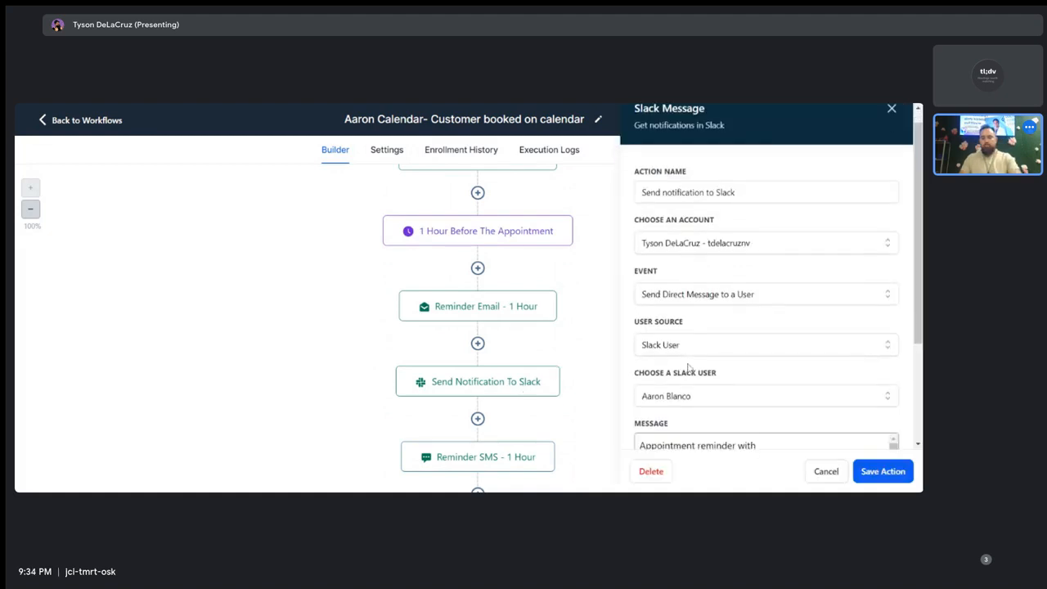
scroll(886, 338, "down", 3)
scroll(886, 339, "up", 2)
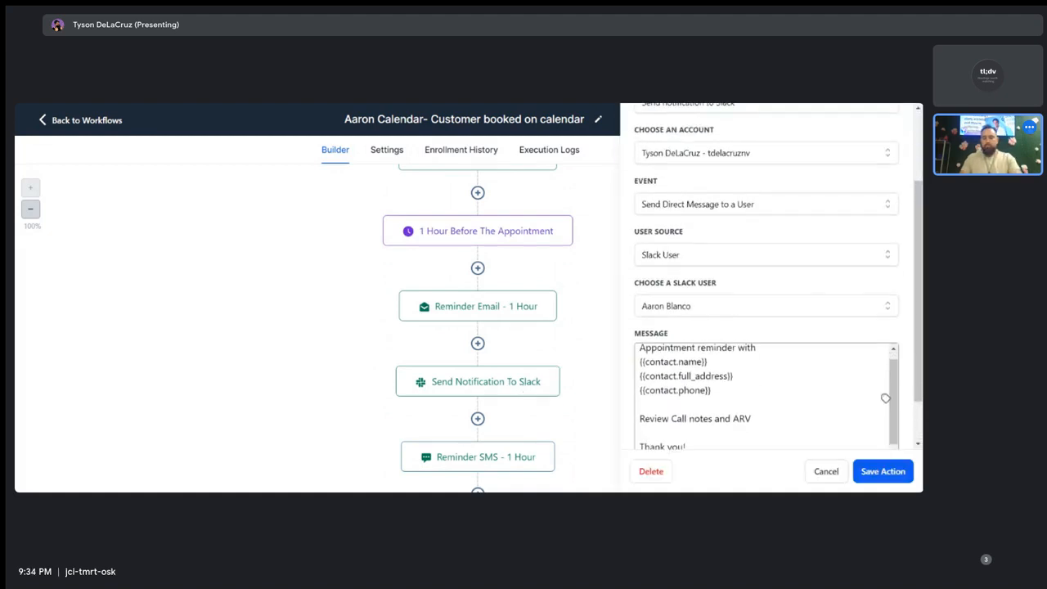
scroll(761, 396, "up", 1)
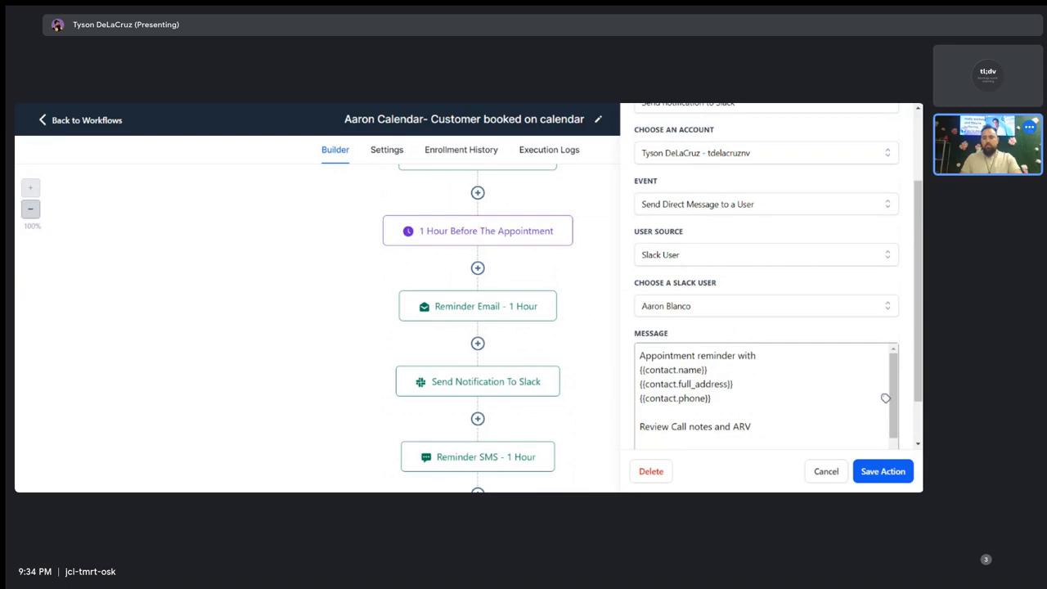
left_click(759, 356)
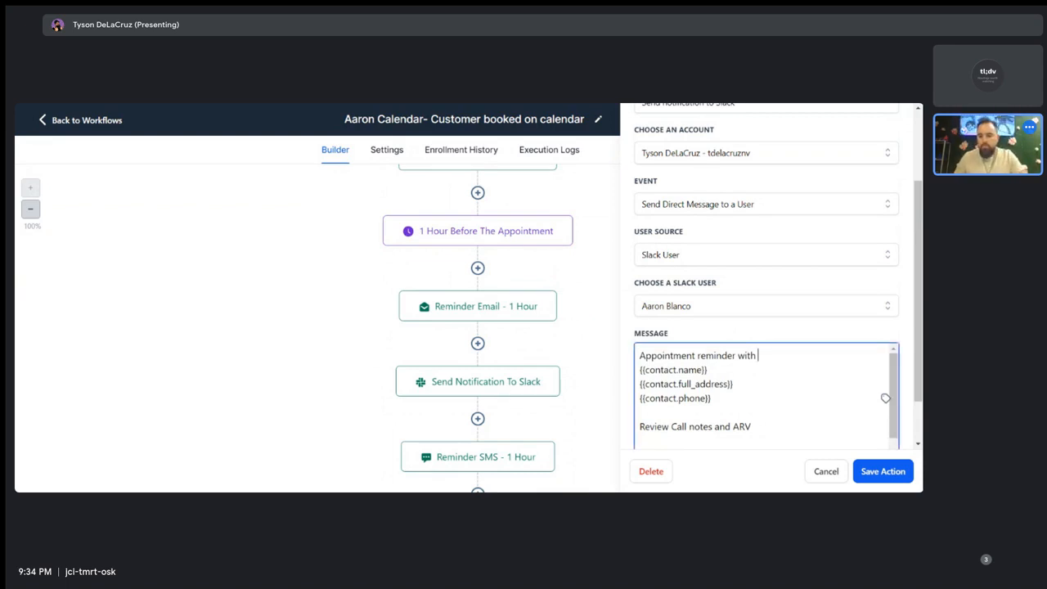
scroll(762, 396, "down", 1)
scroll(761, 395, "up", 1)
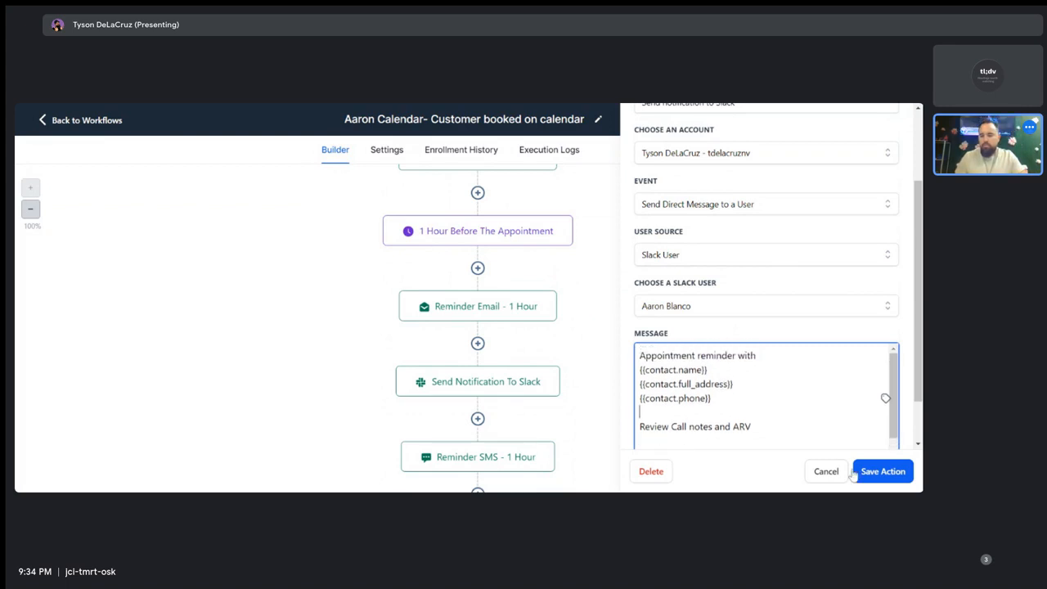
left_click(885, 401)
scroll(876, 405, "down", 2)
scroll(875, 412, "up", 2)
scroll(875, 413, "down", 2)
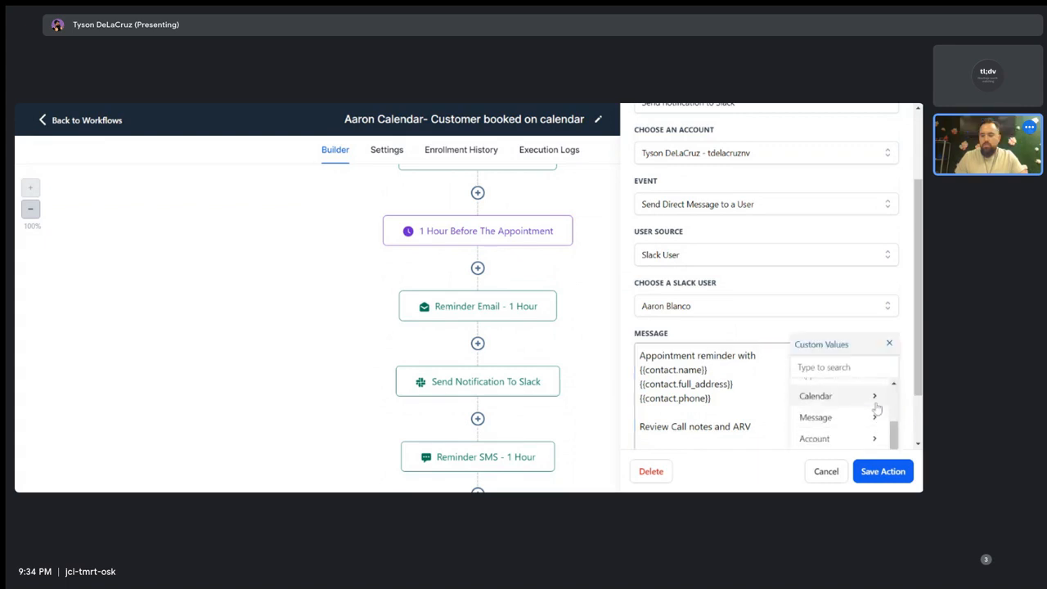
left_click(811, 395)
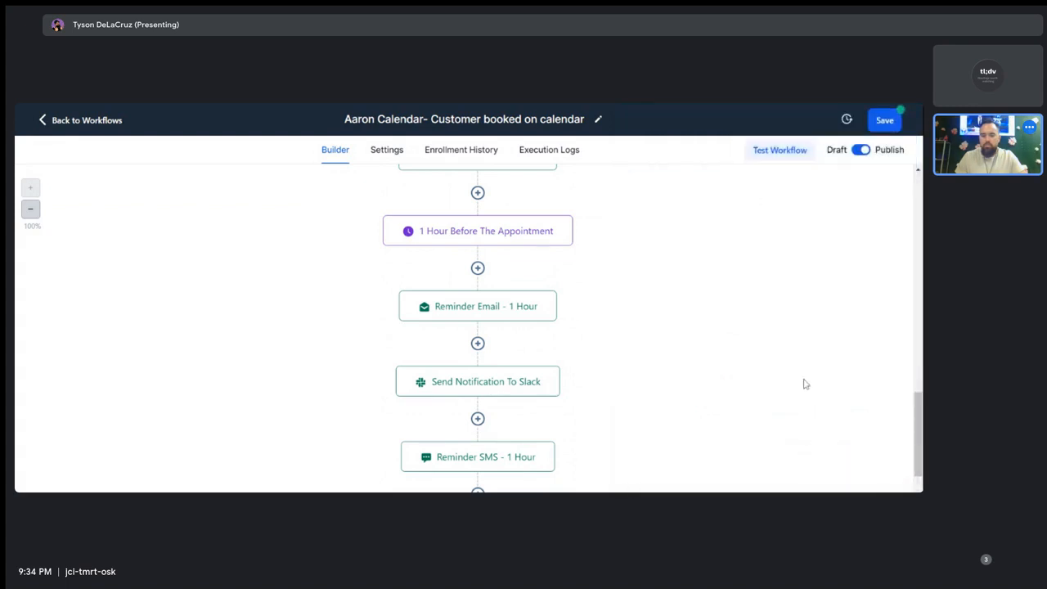
Add a line starting with "At" directly below {{contact.phone}} in the 1-hour Slack notification's message.
scroll(526, 357, "down", 1)
left_click(509, 331)
scroll(885, 386, "down", 3)
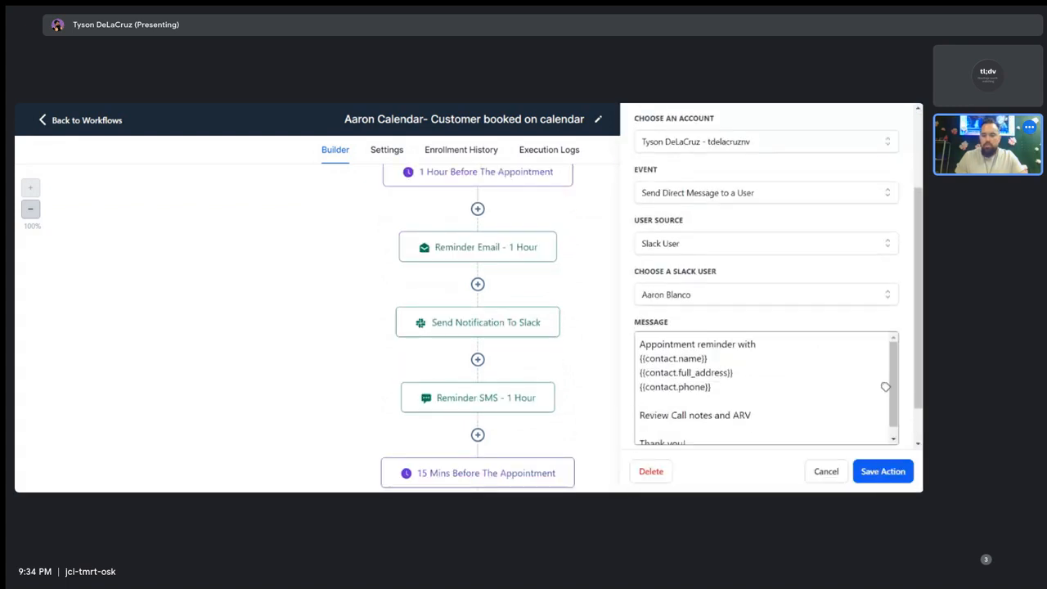
scroll(884, 386, "down", 1)
scroll(885, 386, "up", 1)
scroll(885, 386, "down", 1)
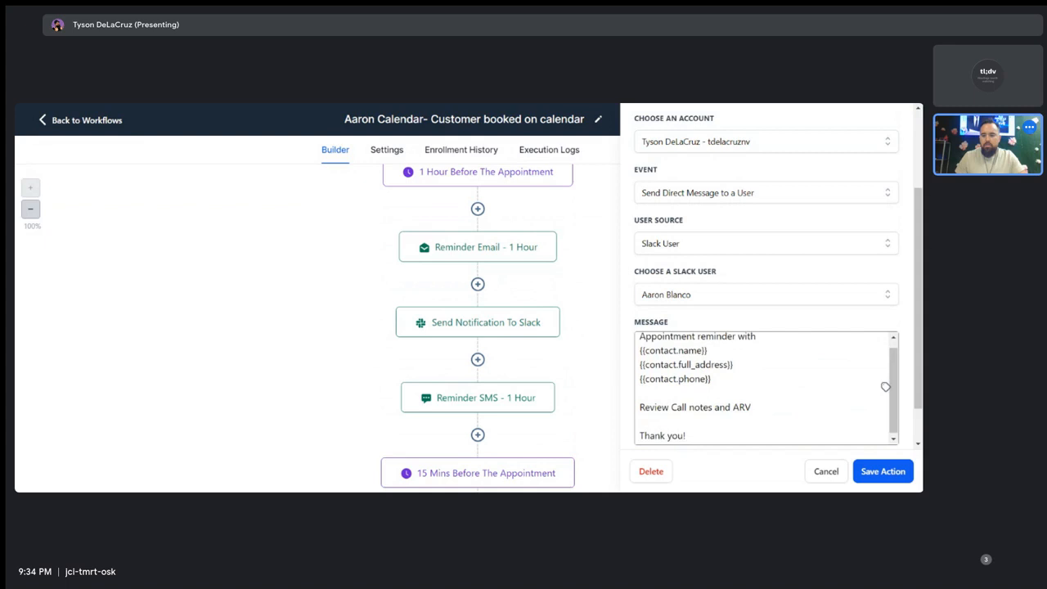
scroll(884, 386, "up", 1)
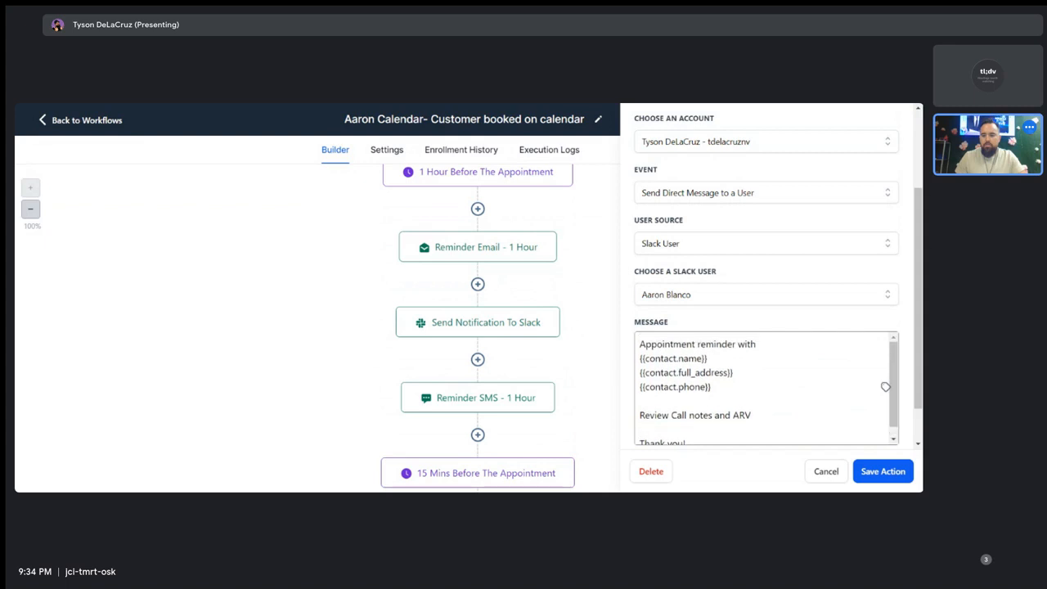
left_click(885, 386)
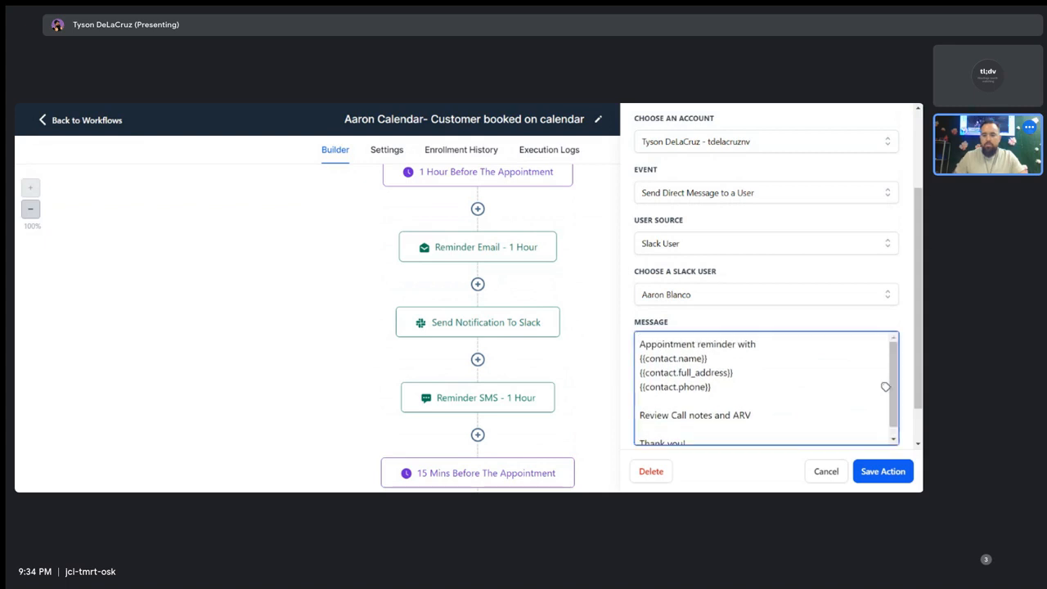
key("Return")
type("Ar")
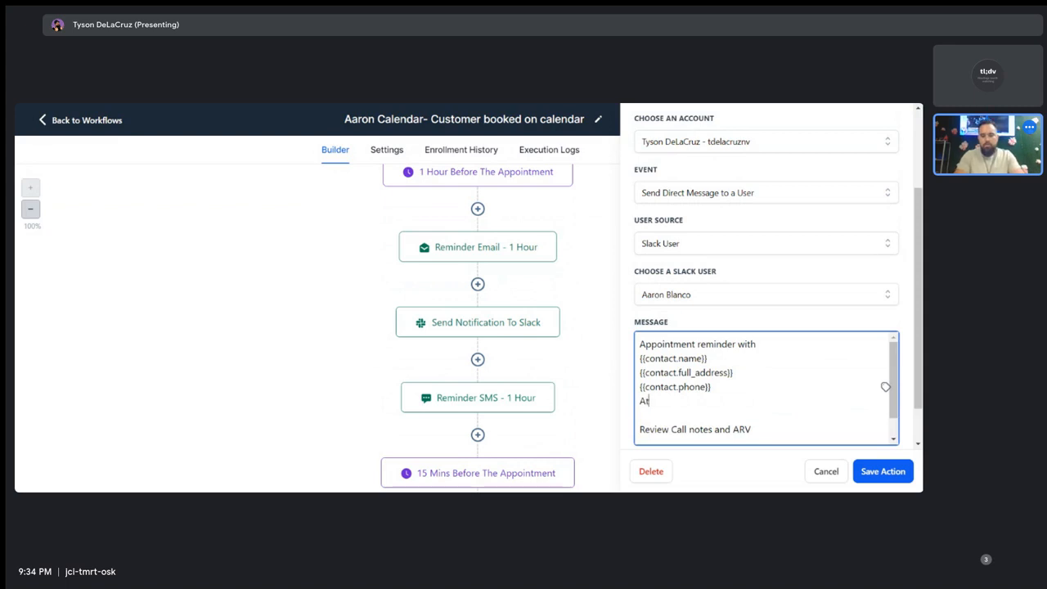
key("BackSpace")
type("t")
Insert the appointment start time custom value after "At" in the 1-hour Slack message, copy that placeholder, and save the action.
left_click(885, 386)
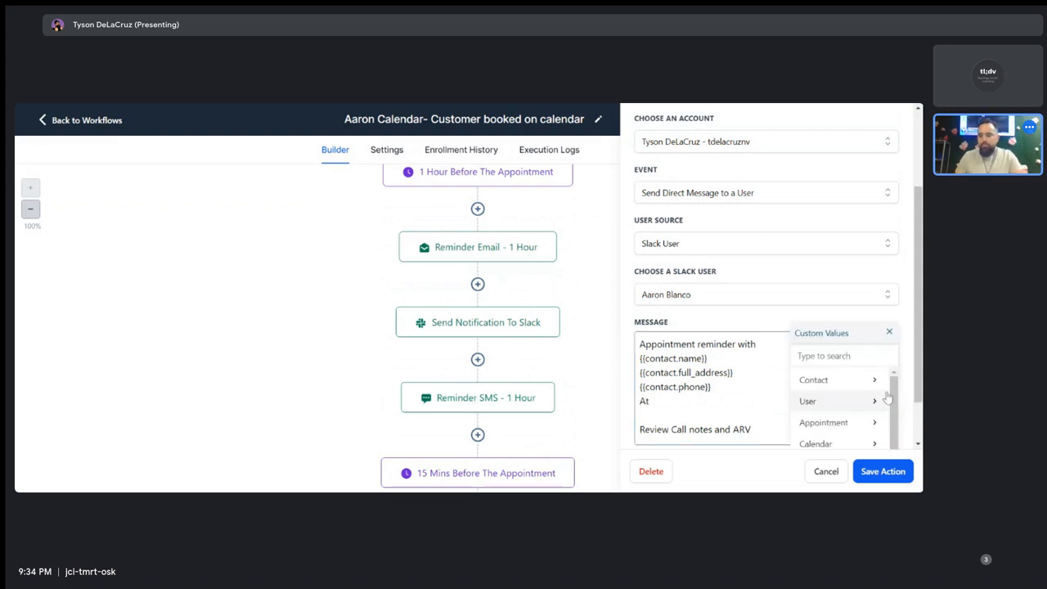
scroll(873, 377, "down", 2)
scroll(873, 384, "up", 2)
scroll(914, 382, "down", 2)
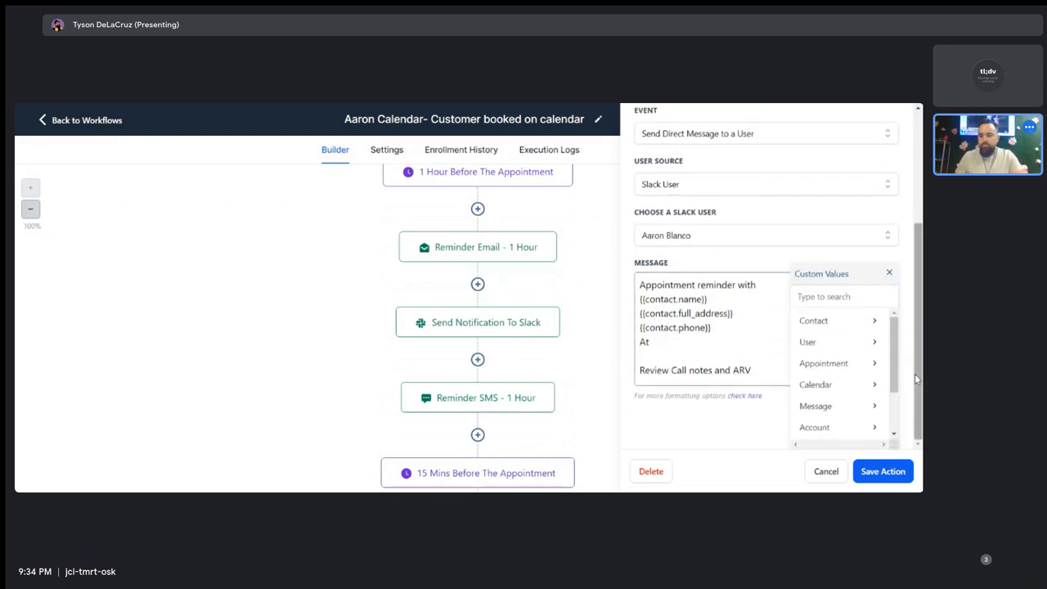
left_click(873, 322)
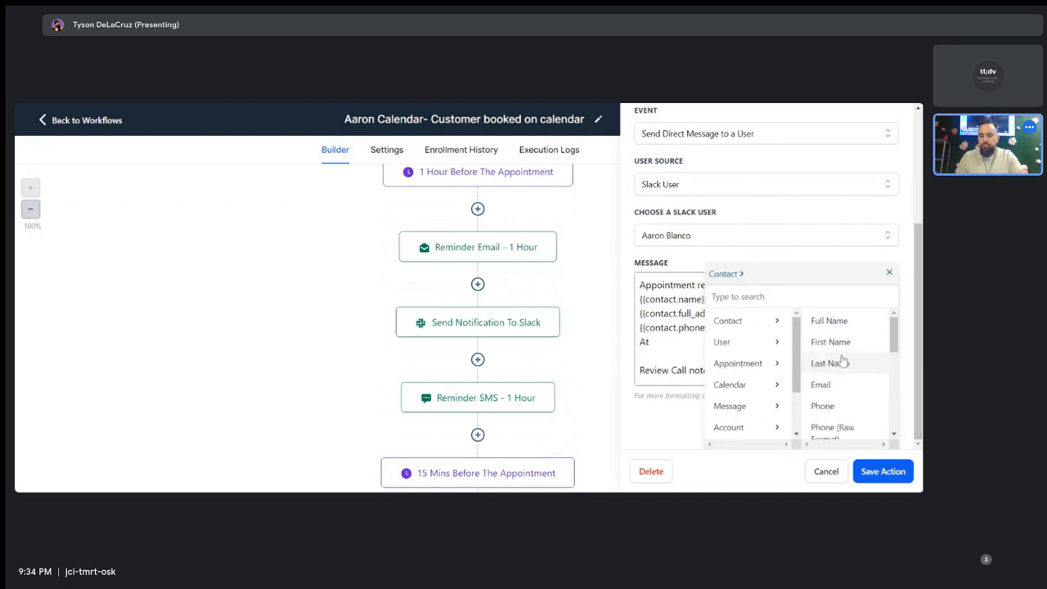
scroll(858, 368, "down", 4)
scroll(859, 392, "down", 2)
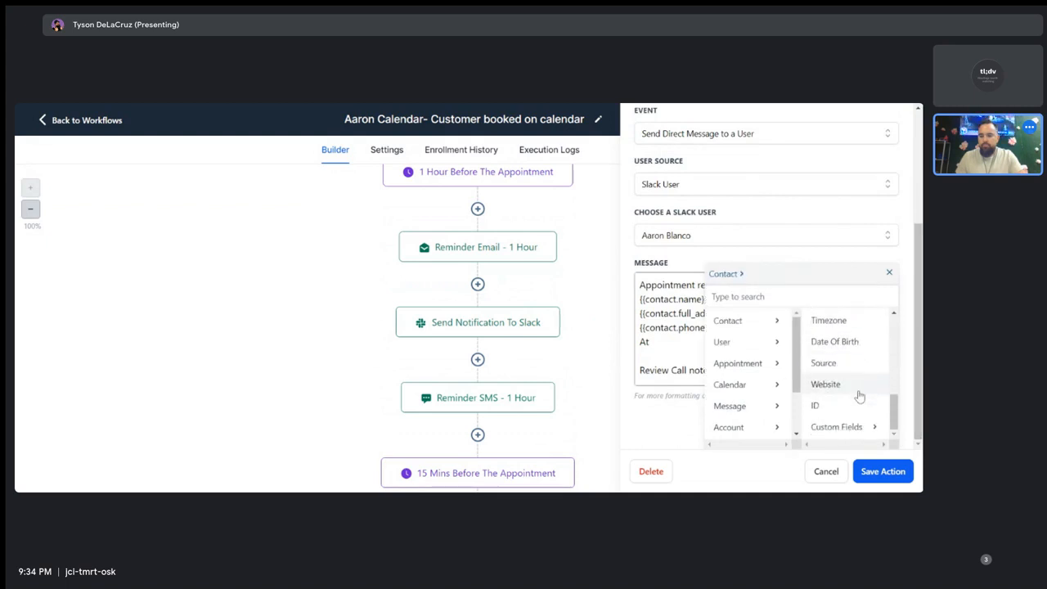
left_click(774, 365)
scroll(838, 360, "up", 2)
scroll(842, 366, "up", 5)
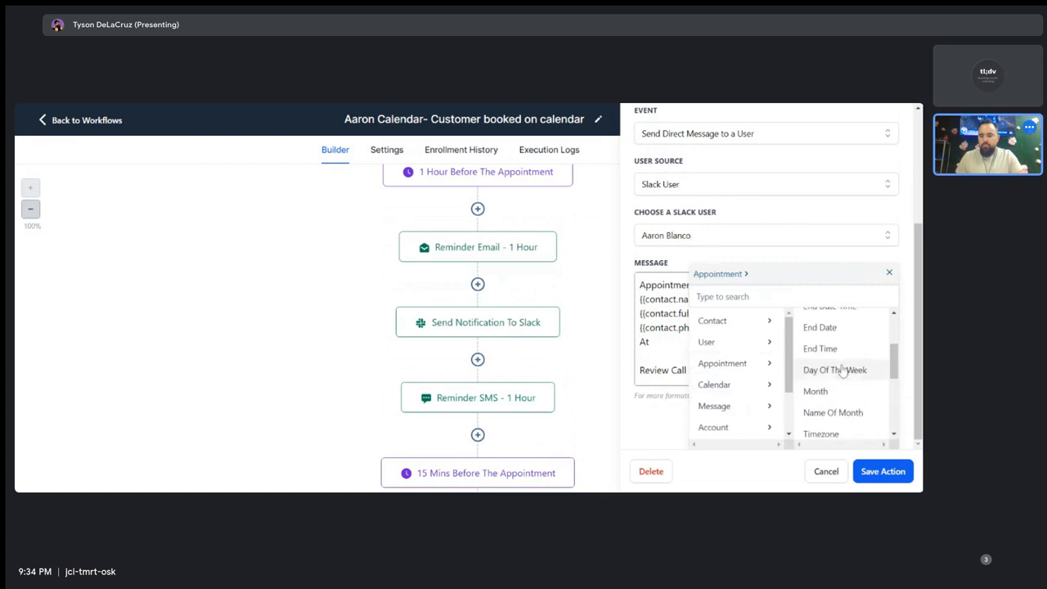
left_click(842, 347)
left_click_drag(761, 352, 652, 352)
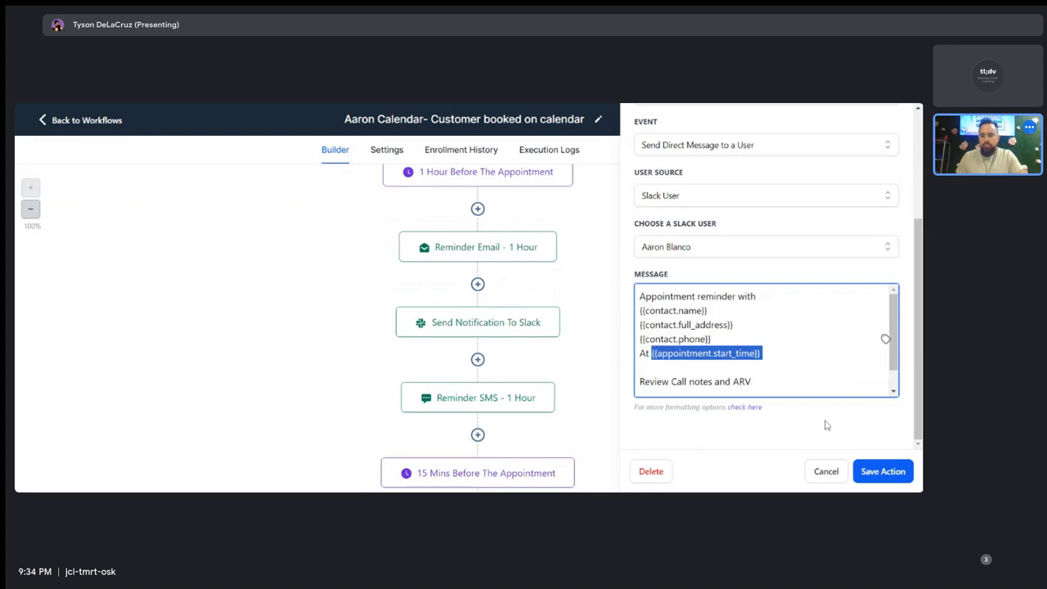
left_click(869, 470)
Add {{appointment.start_time}} on its own line below {{contact.phone}} in the 5-hour Slack notification's message and save the action.
scroll(523, 366, "up", 3)
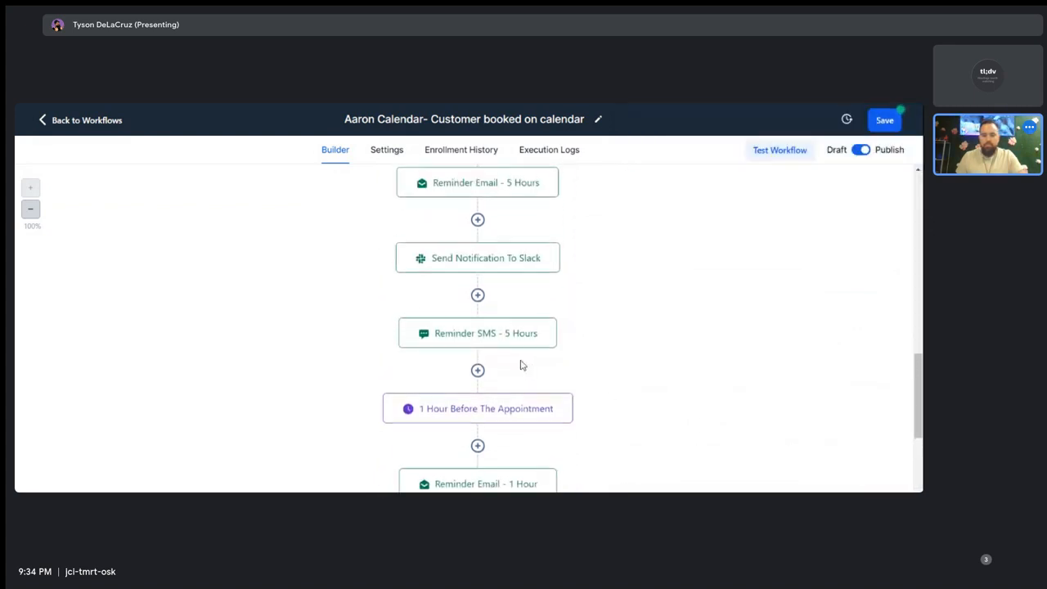
left_click(487, 261)
scroll(745, 369, "down", 2)
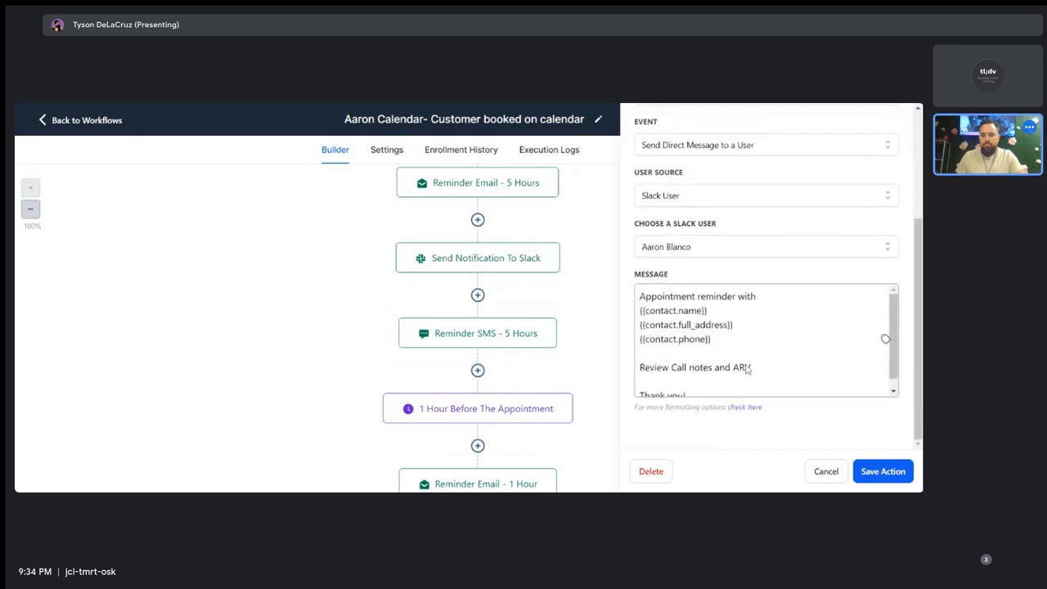
left_click(885, 338)
type("{{appointment.start_time}}")
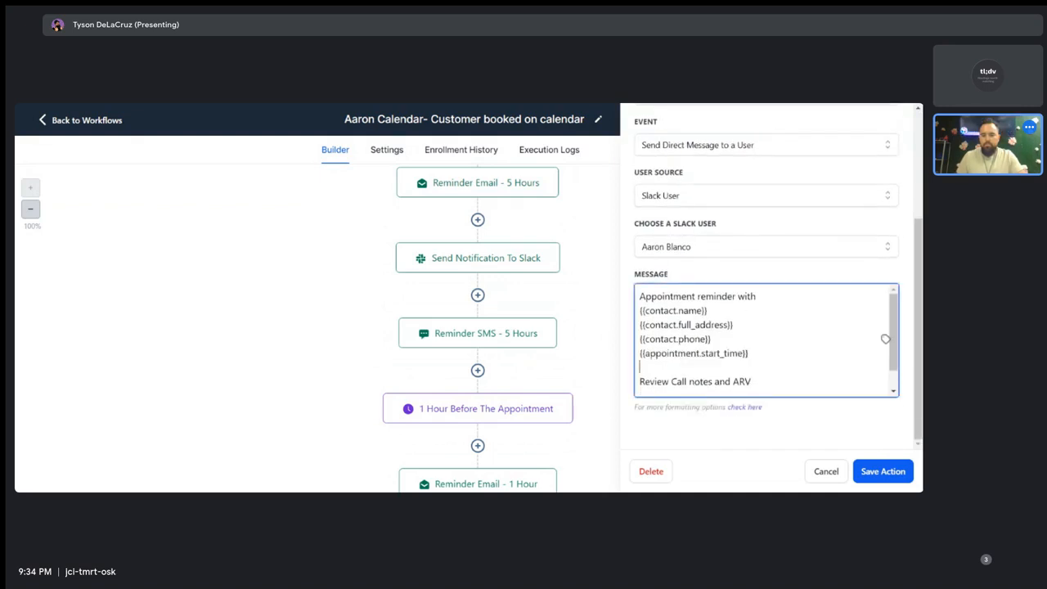
left_click(872, 471)
Add {{appointment.start_time}} below {{contact.phone}} in the booking Slack notification's message, above Confirmation Email in the workflow, and save the action.
scroll(528, 340, "up", 3)
scroll(530, 345, "up", 5)
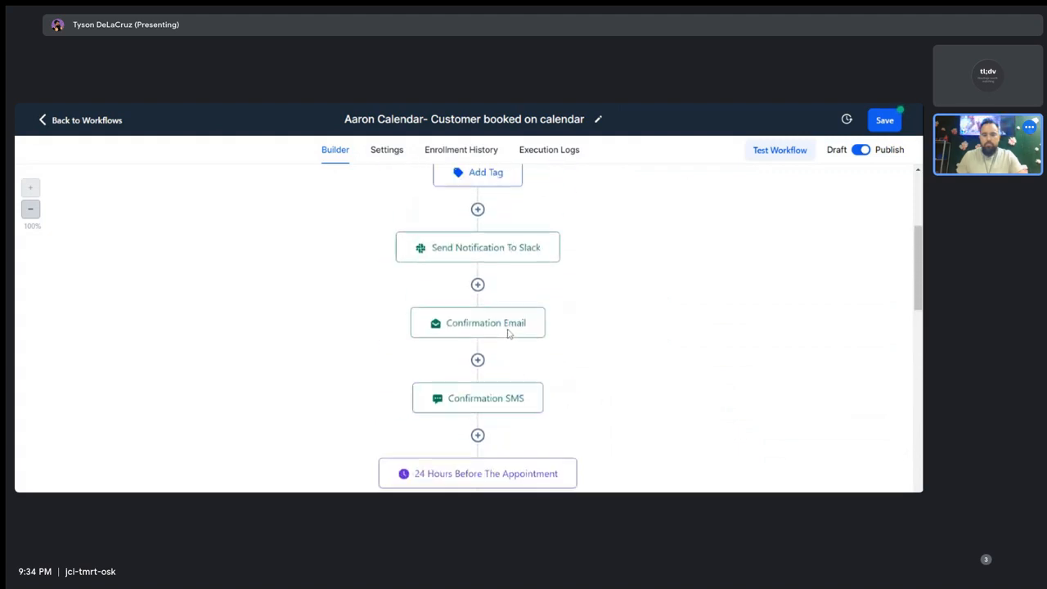
left_click(498, 256)
scroll(752, 398, "down", 2)
left_click(640, 367)
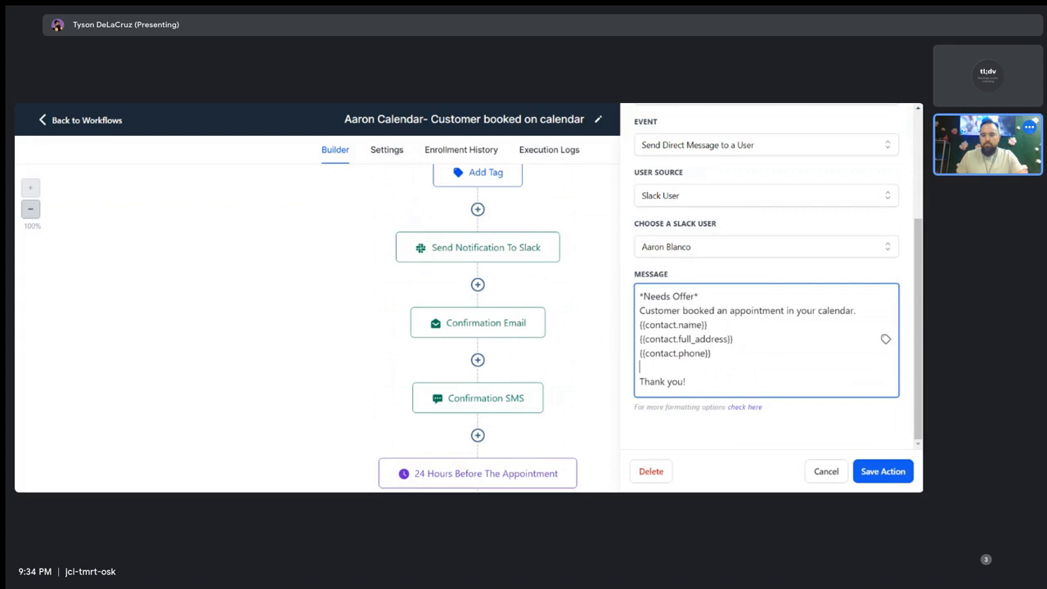
type("{{appointment.start_time}}")
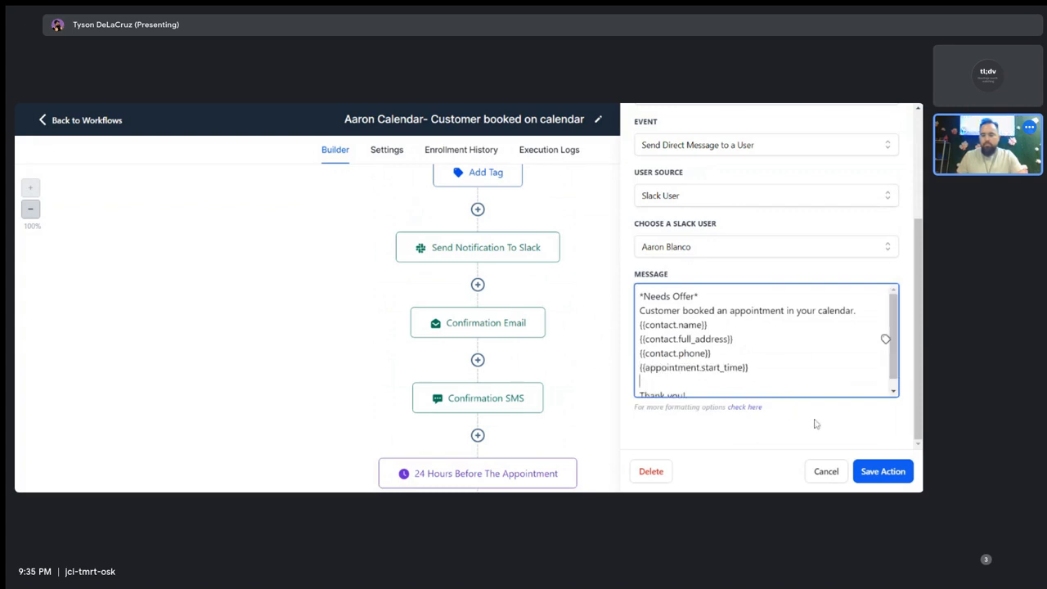
left_click(893, 476)
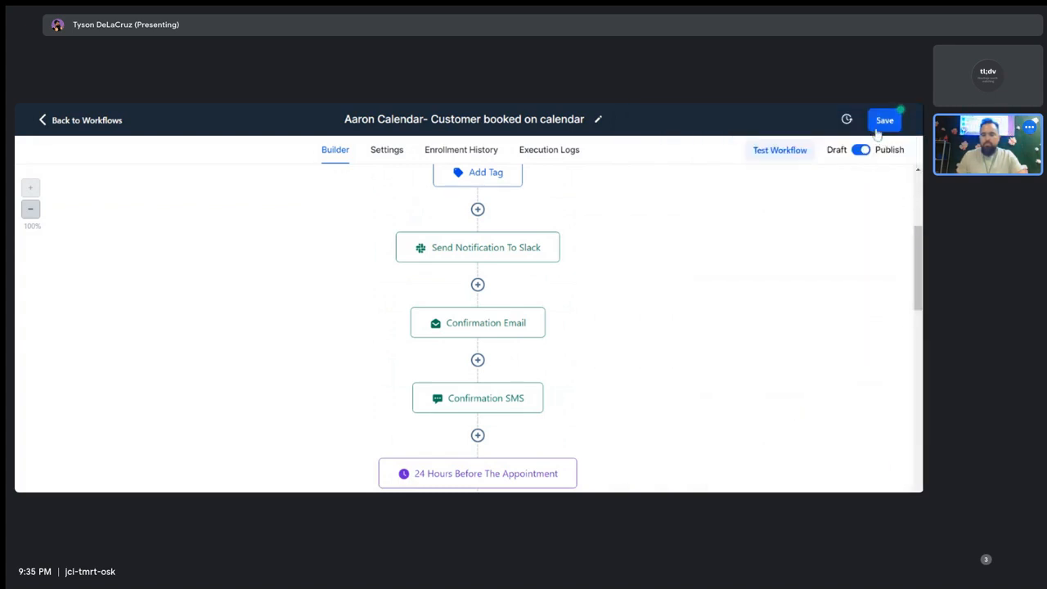
scroll(556, 232, "up", 3)
scroll(526, 313, "down", 15)
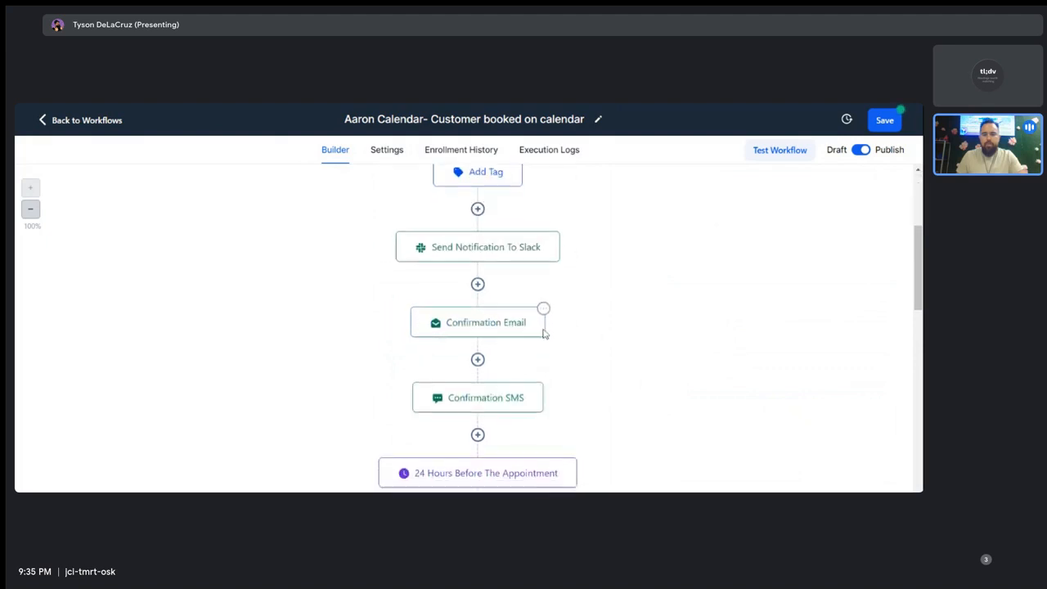
Set the Appointment trigger's Event Type filter to Any and save the trigger.
scroll(575, 380, "down", 2)
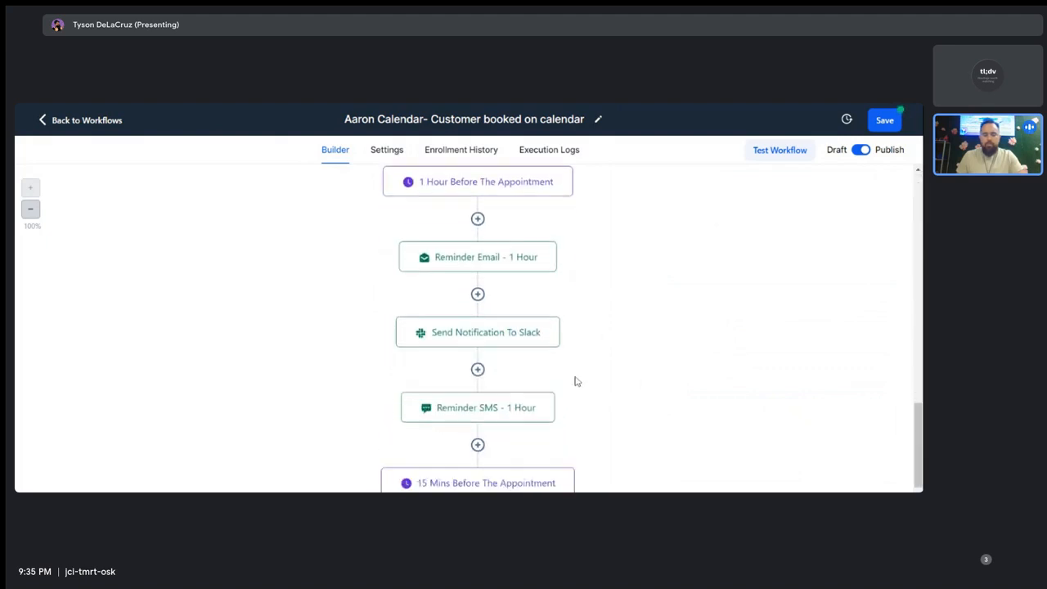
scroll(518, 341, "up", 10)
scroll(504, 315, "up", 3)
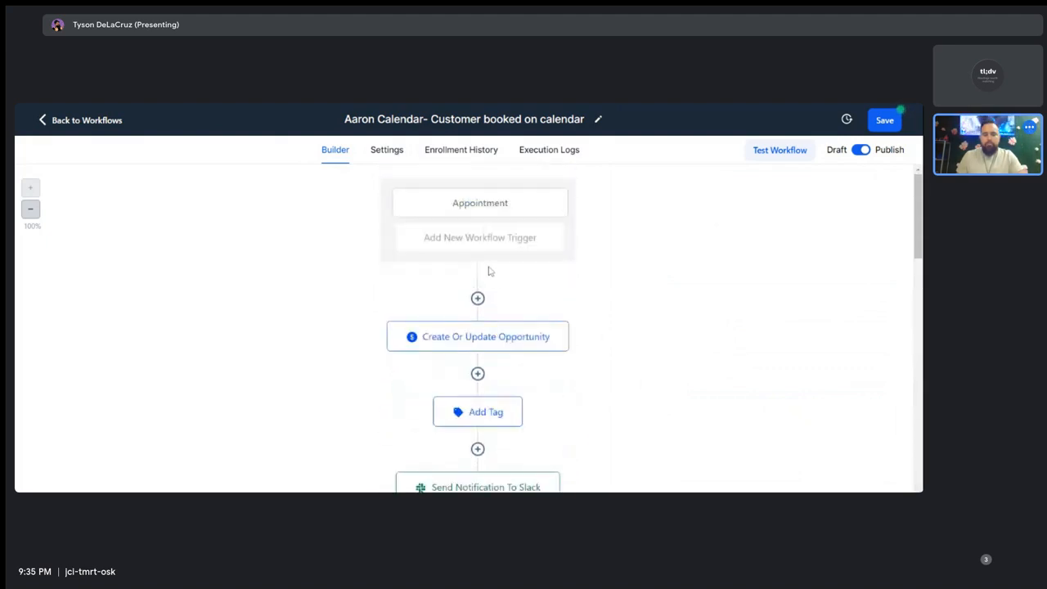
left_click(479, 204)
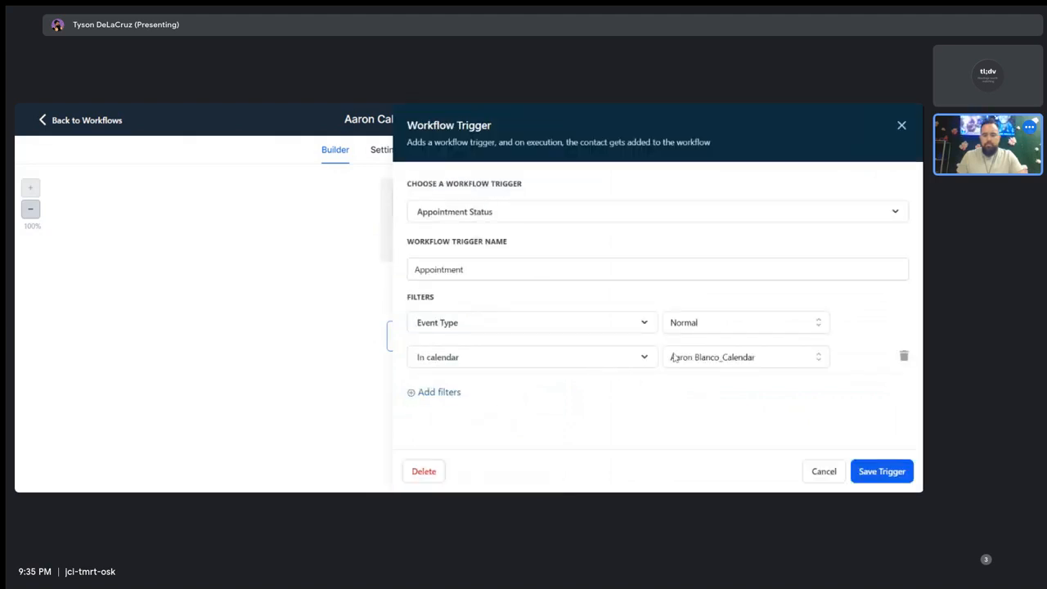
left_click(710, 326)
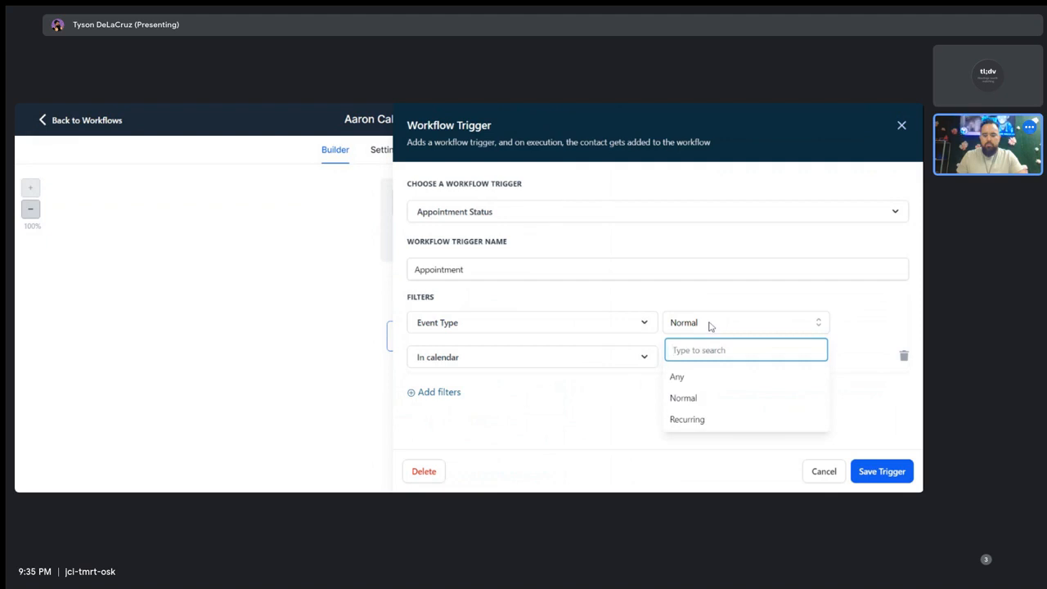
left_click(707, 326)
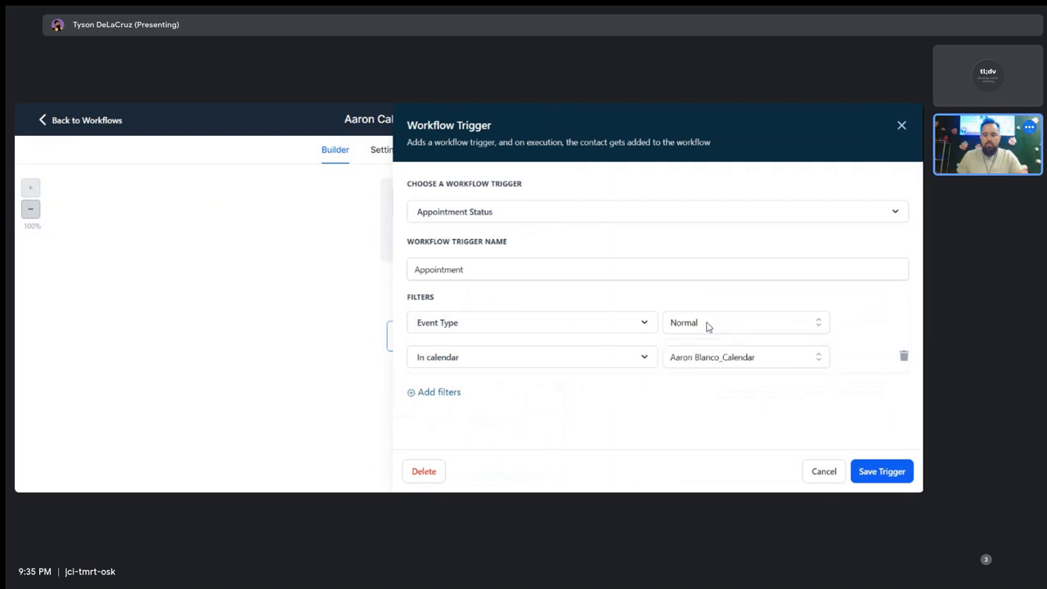
left_click(740, 331)
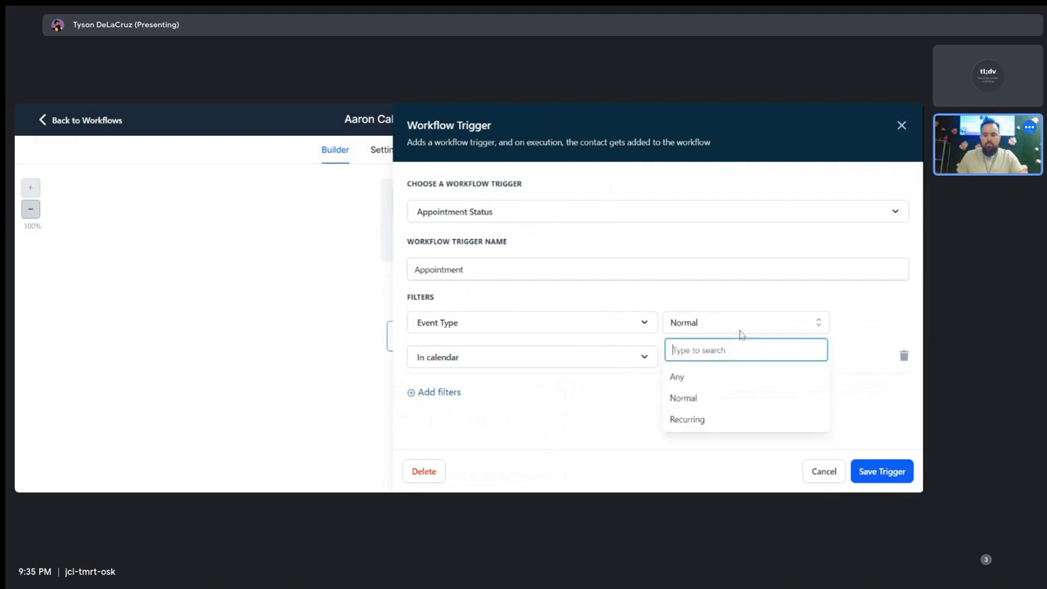
left_click(717, 378)
left_click(873, 476)
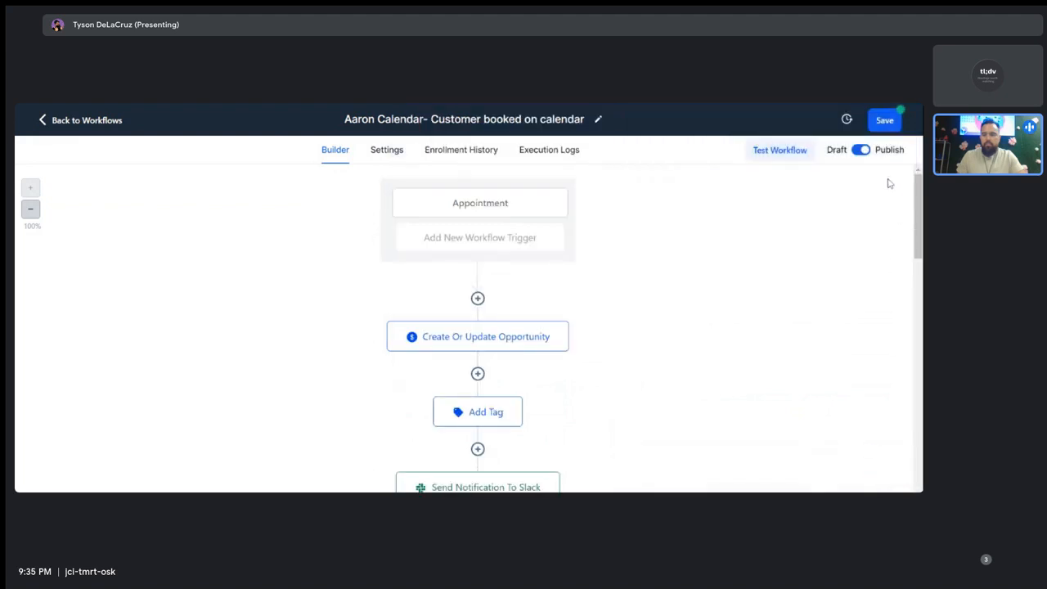
Save the workflow, return to the workflow list, and dismiss the Google integration warning.
left_click(885, 122)
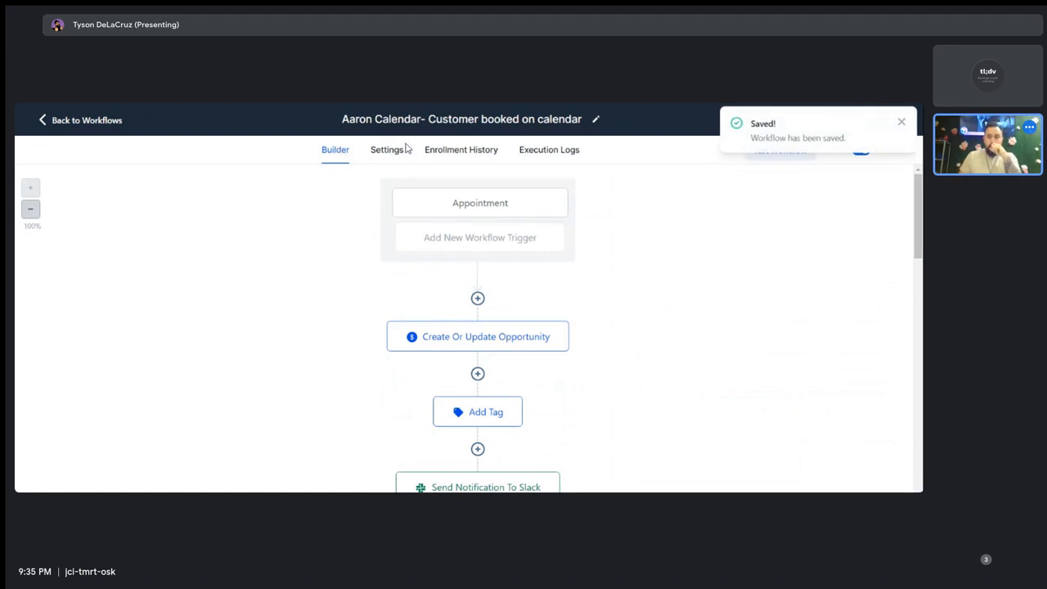
left_click(903, 123)
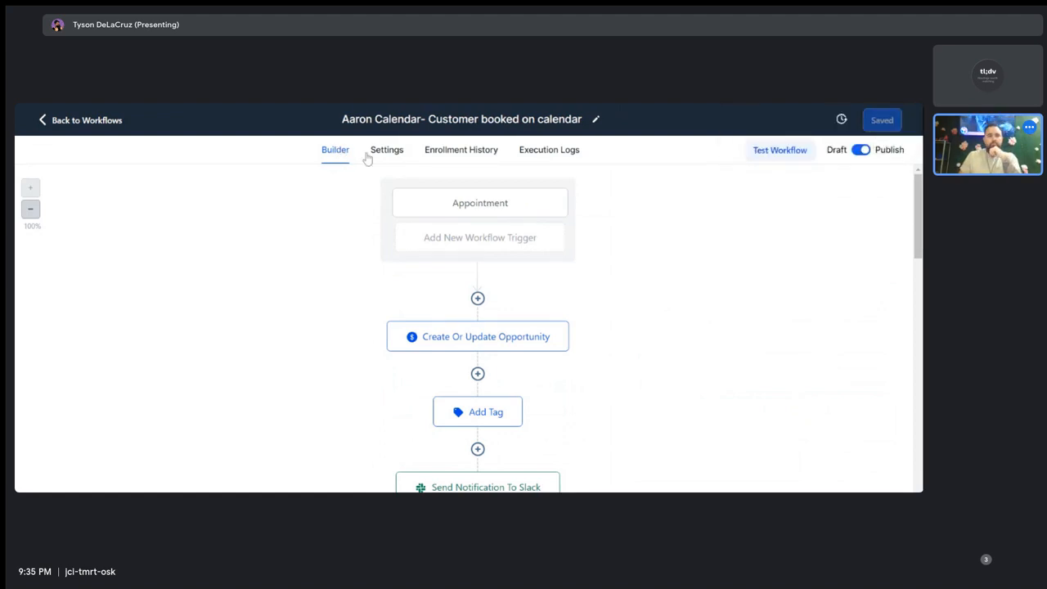
left_click(115, 119)
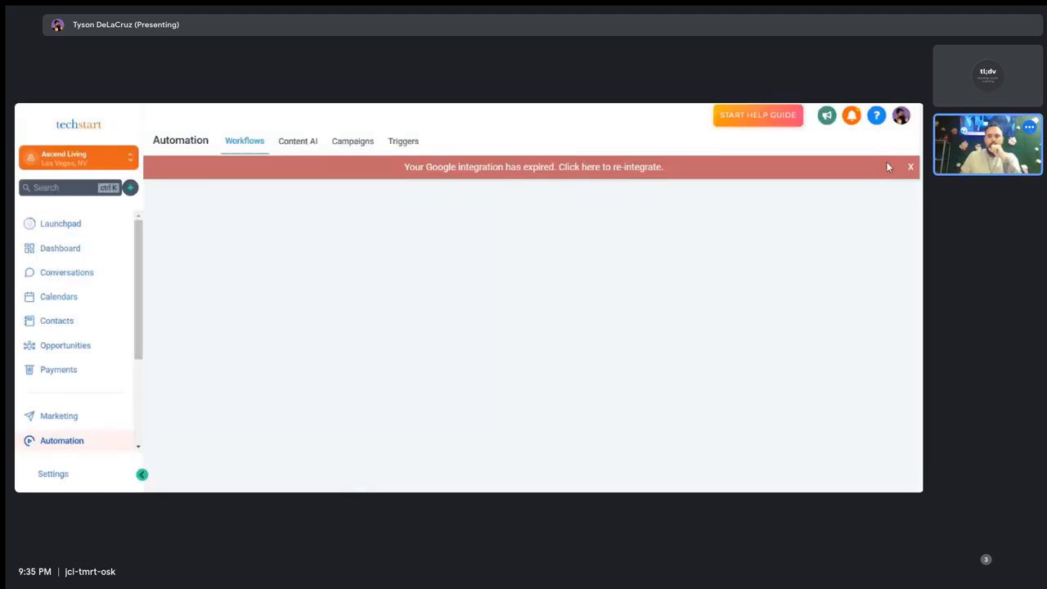
left_click(910, 168)
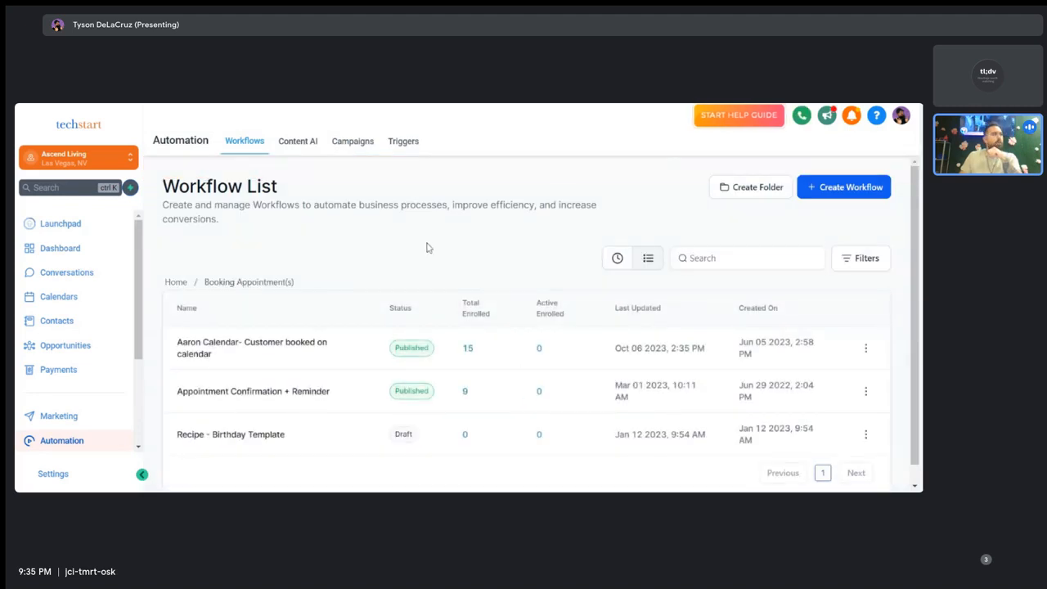
Search the contacts for "test" and open the test contact's record at the head of the results.
left_click(56, 321)
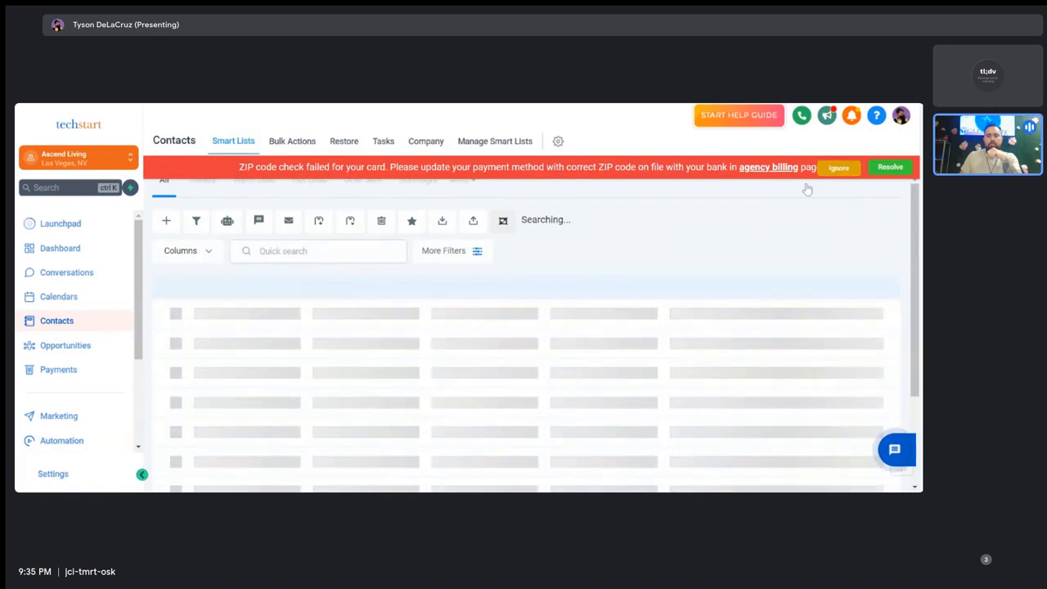
left_click(694, 222)
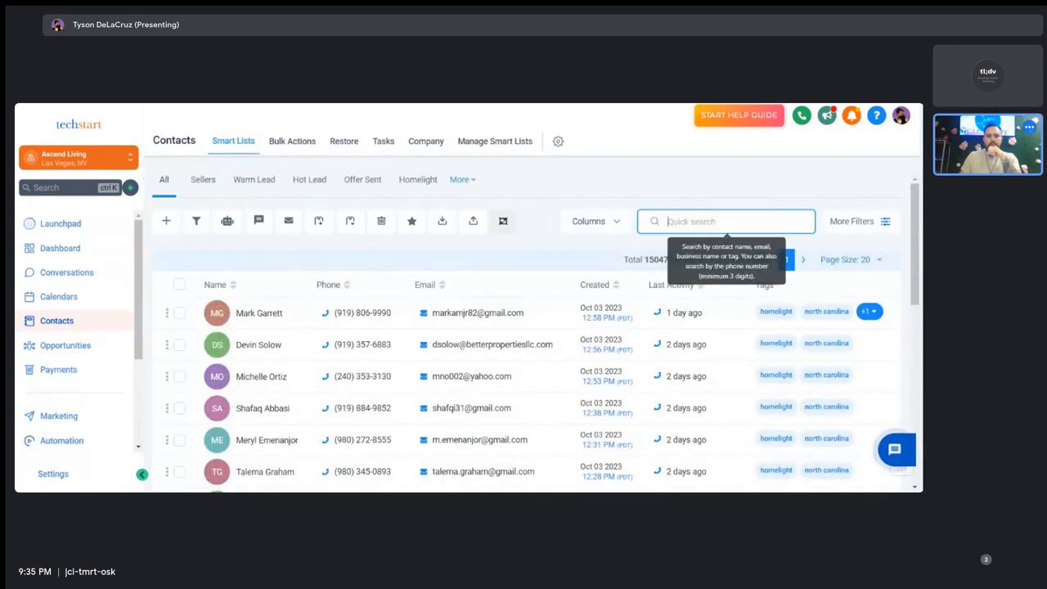
type("test")
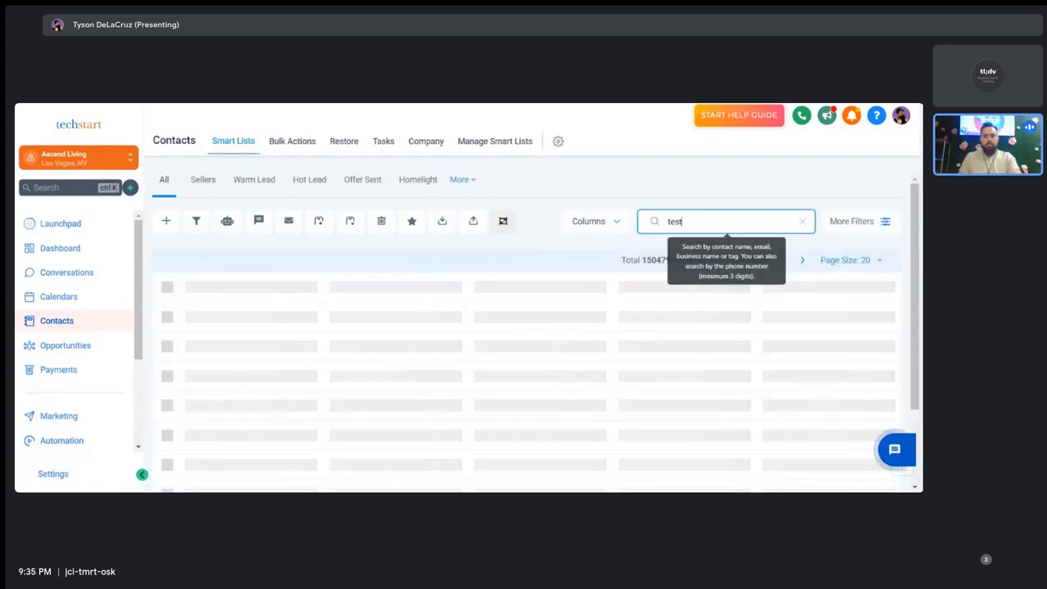
left_click(287, 307)
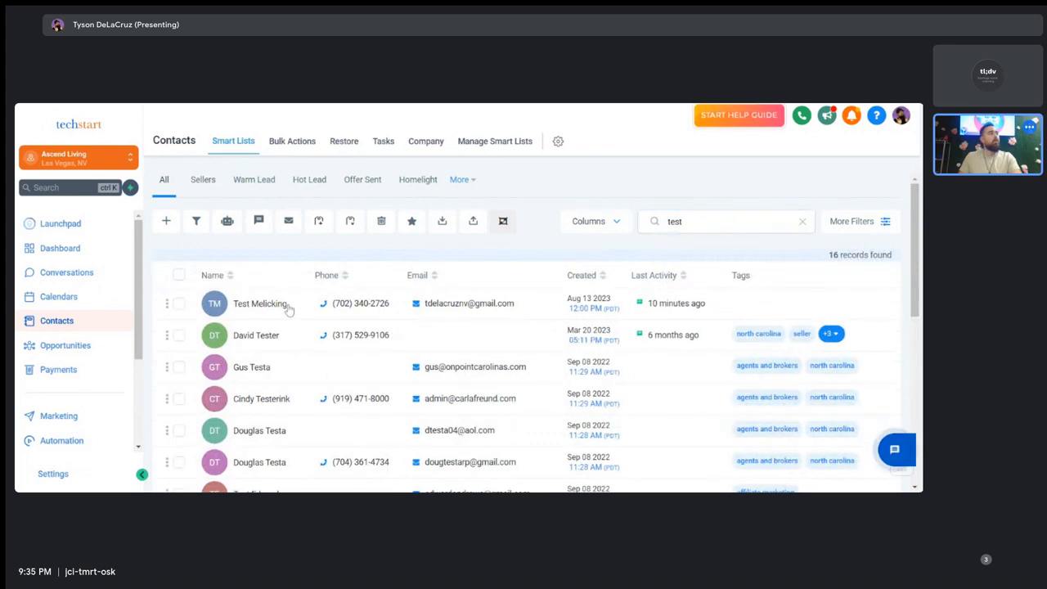
left_click(288, 310)
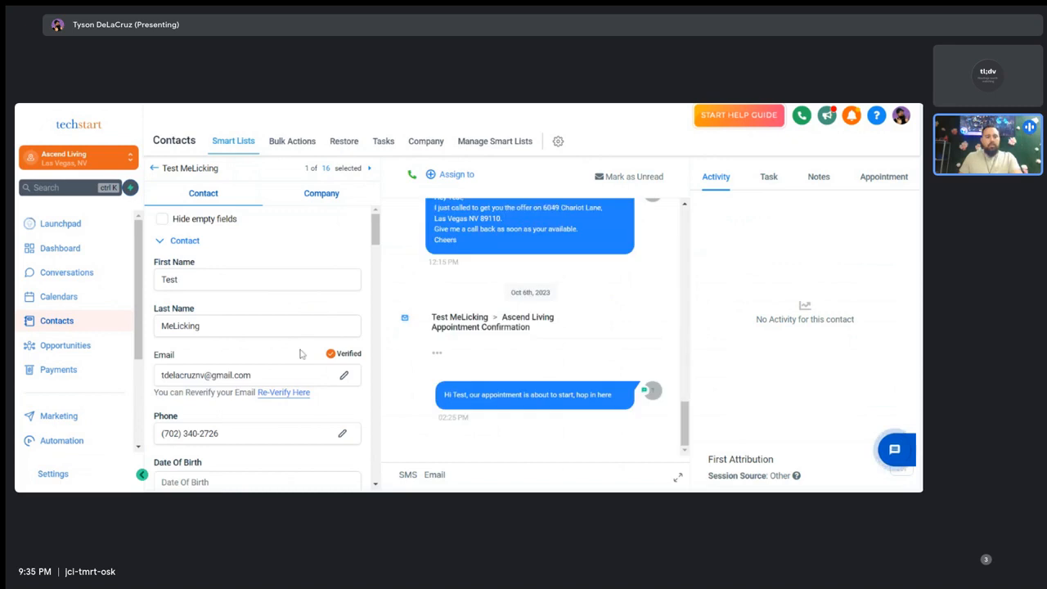
Examine the test contact's record fields, including the tags, opportunities and DND settings.
scroll(312, 353, "down", 2)
scroll(311, 352, "down", 12)
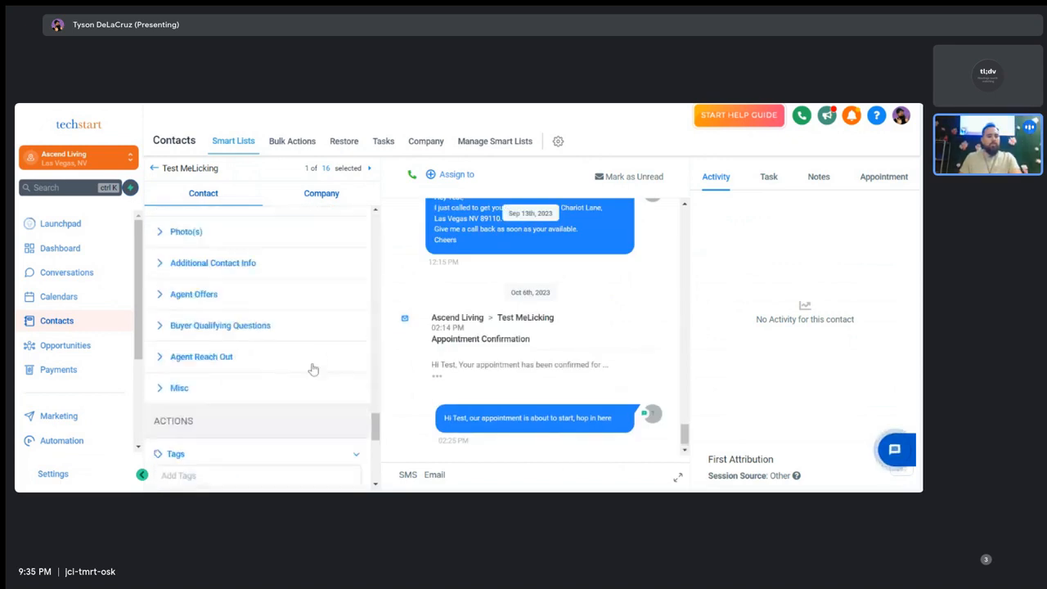
scroll(257, 368, "up", 5)
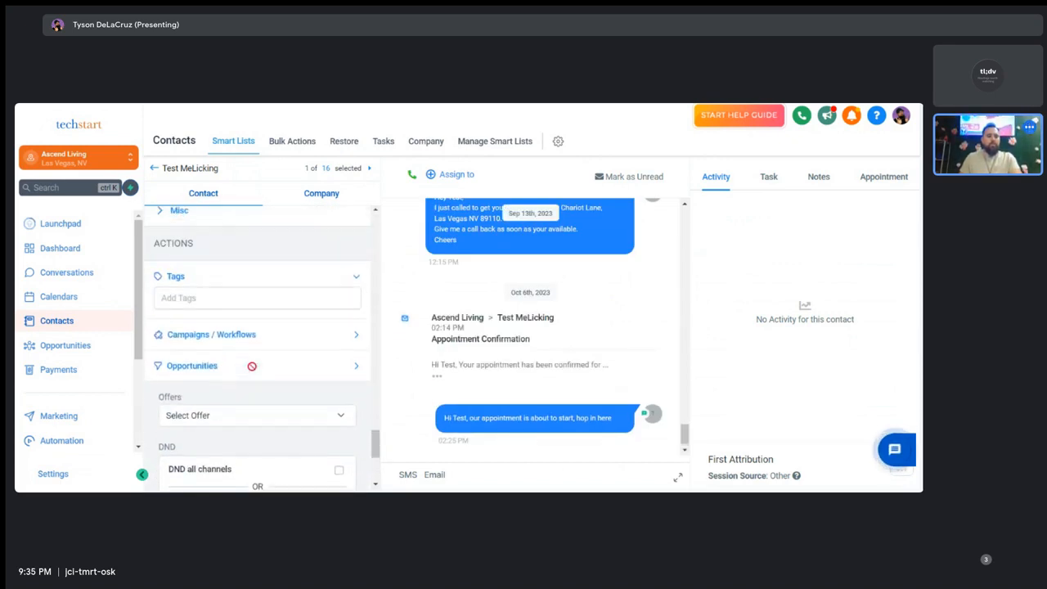
scroll(249, 351, "up", 8)
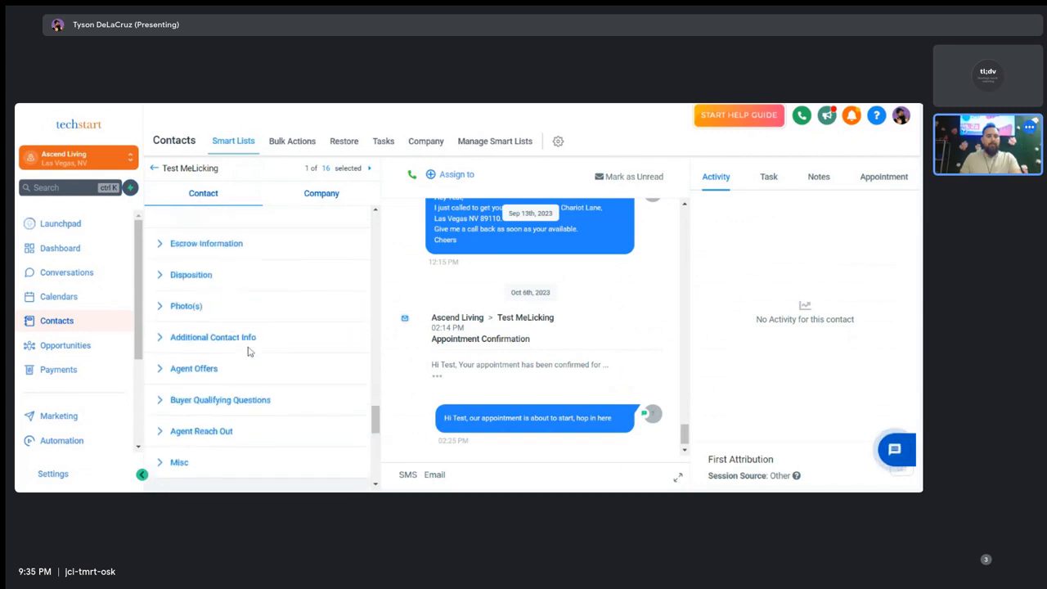
scroll(249, 352, "up", 3)
scroll(251, 352, "down", 8)
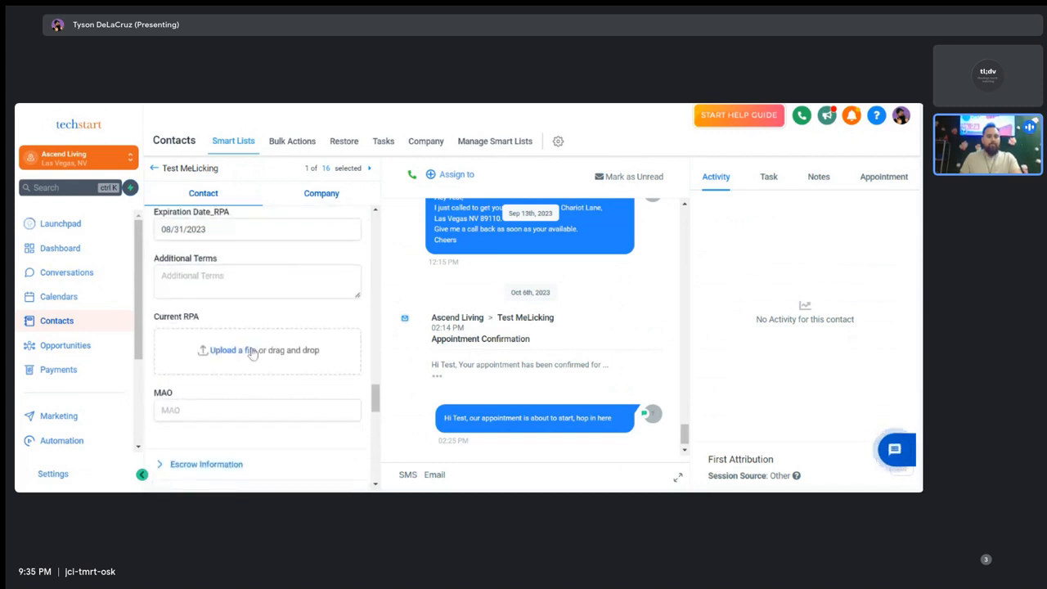
scroll(253, 354, "down", 3)
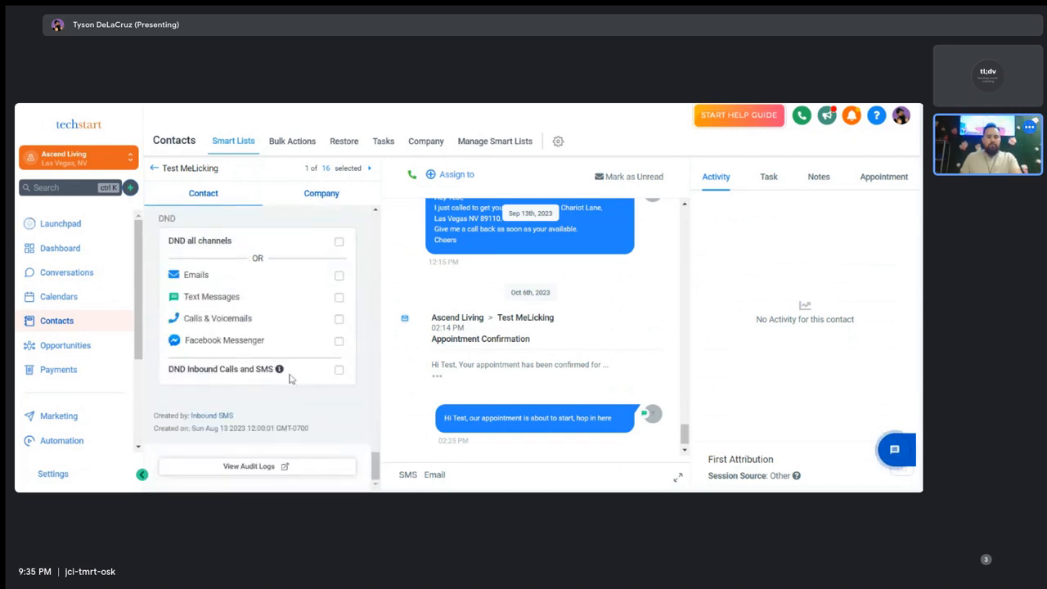
left_click(884, 177)
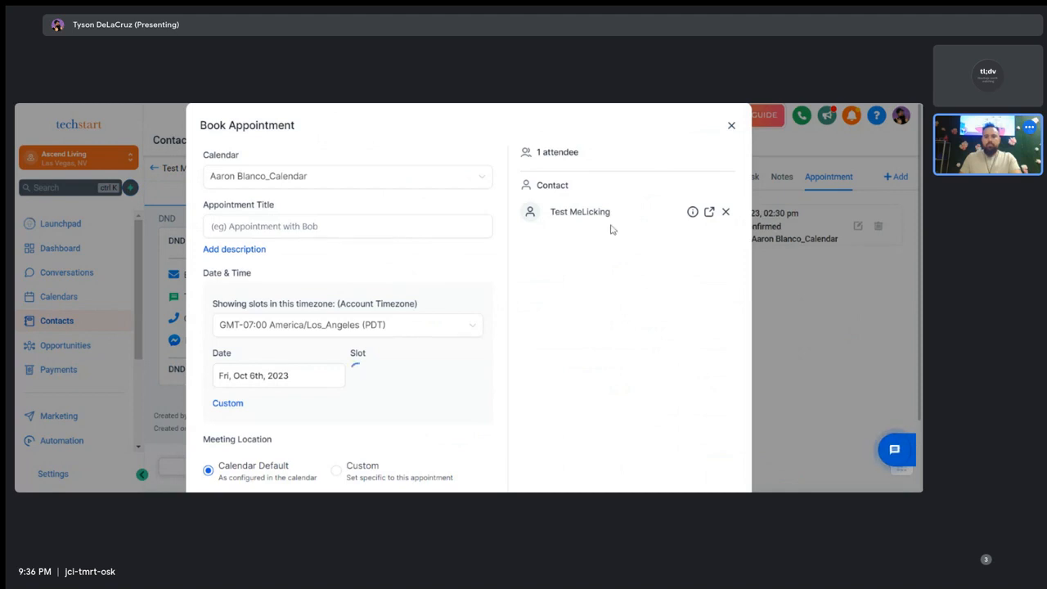
left_click(724, 224)
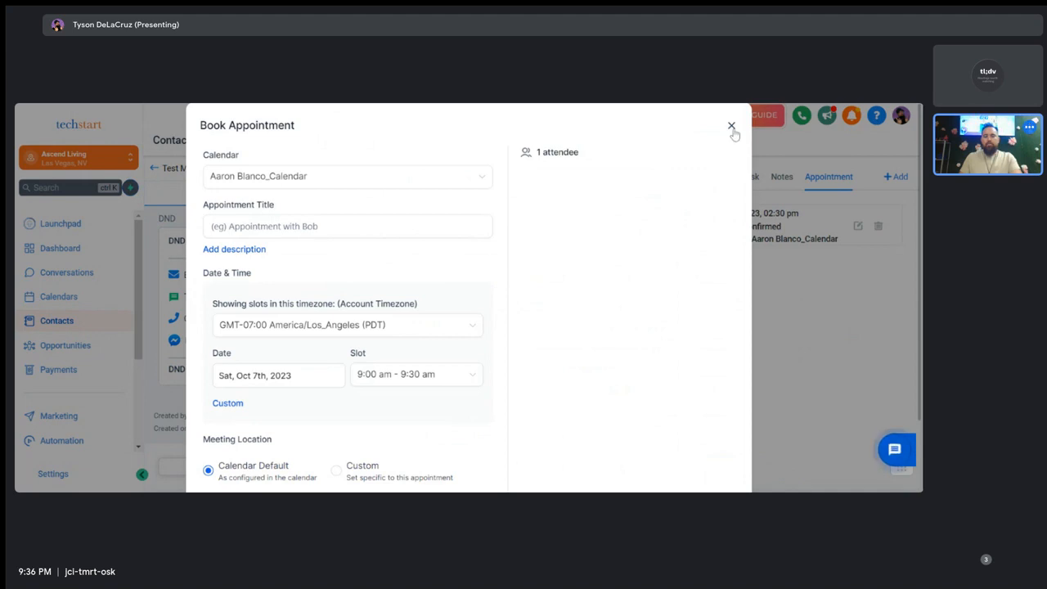
left_click(731, 127)
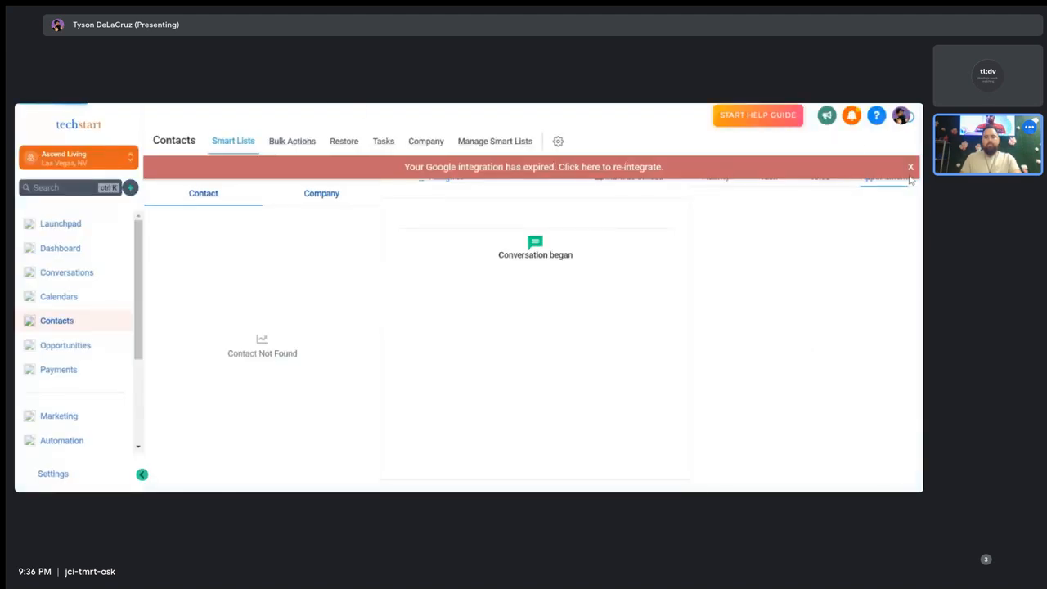
Dismiss the Google integration warning and start a new appointment for the test contact titled "Testing the calendar".
left_click(910, 167)
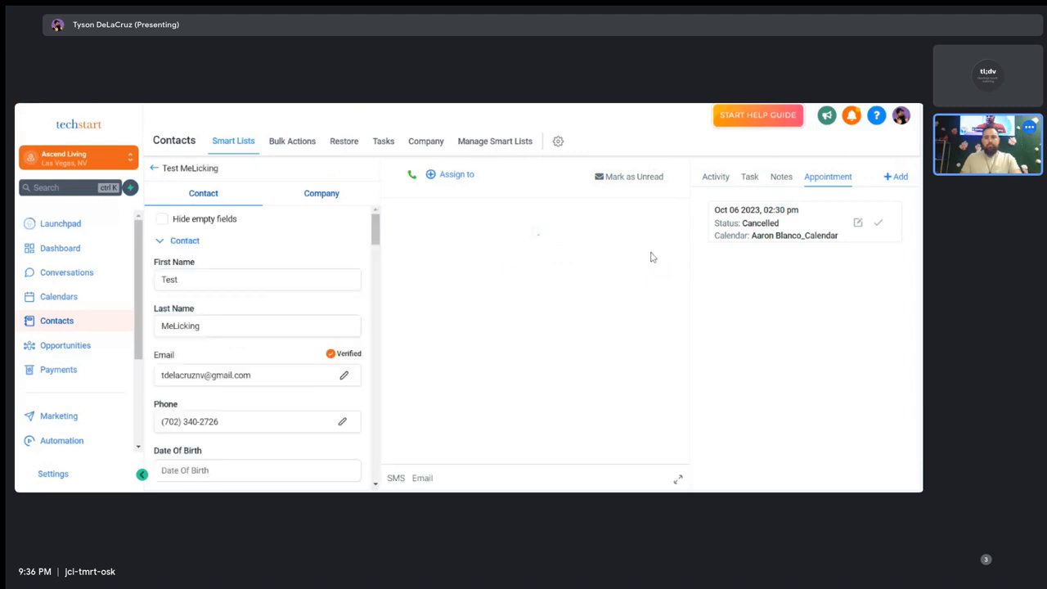
left_click(899, 176)
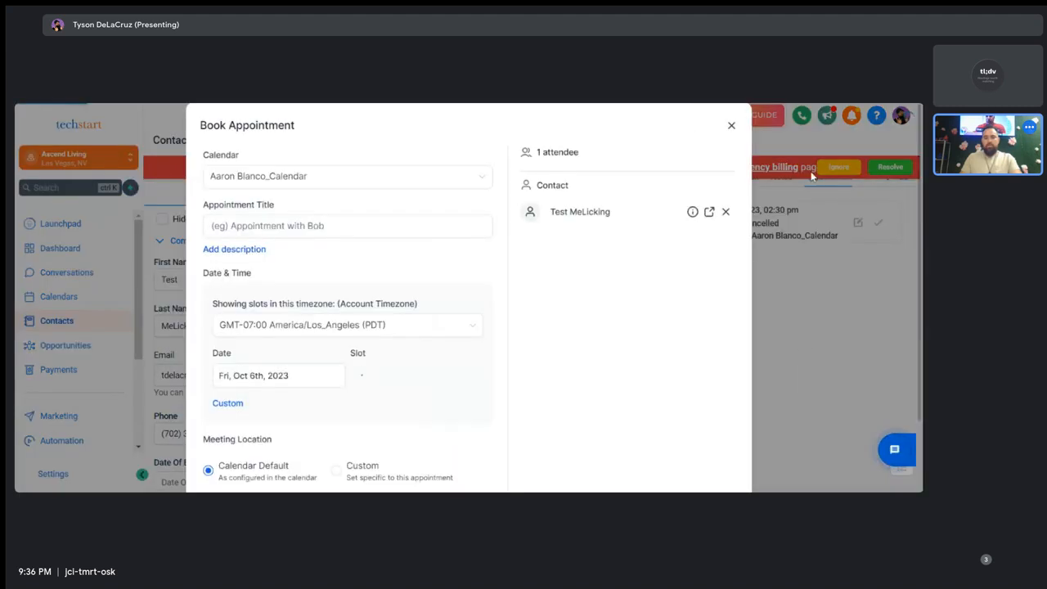
left_click(330, 227)
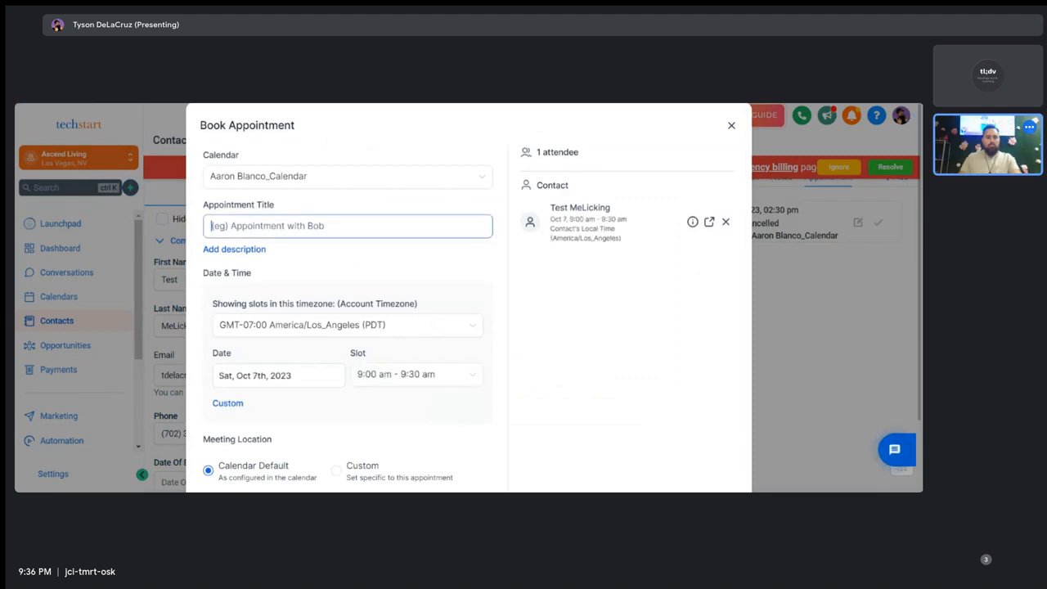
type("Testing")
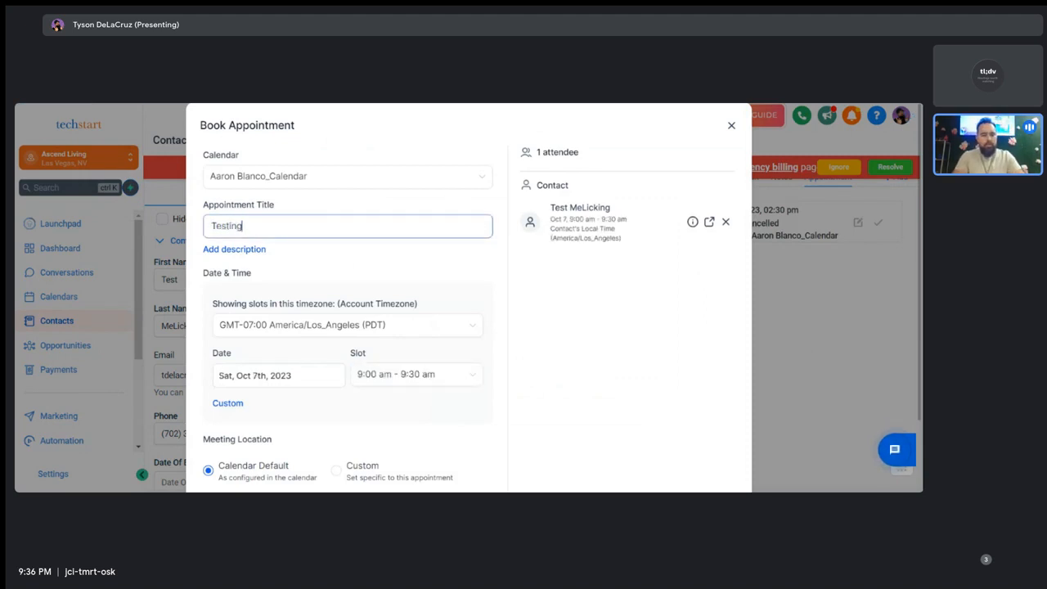
type(" the calendar")
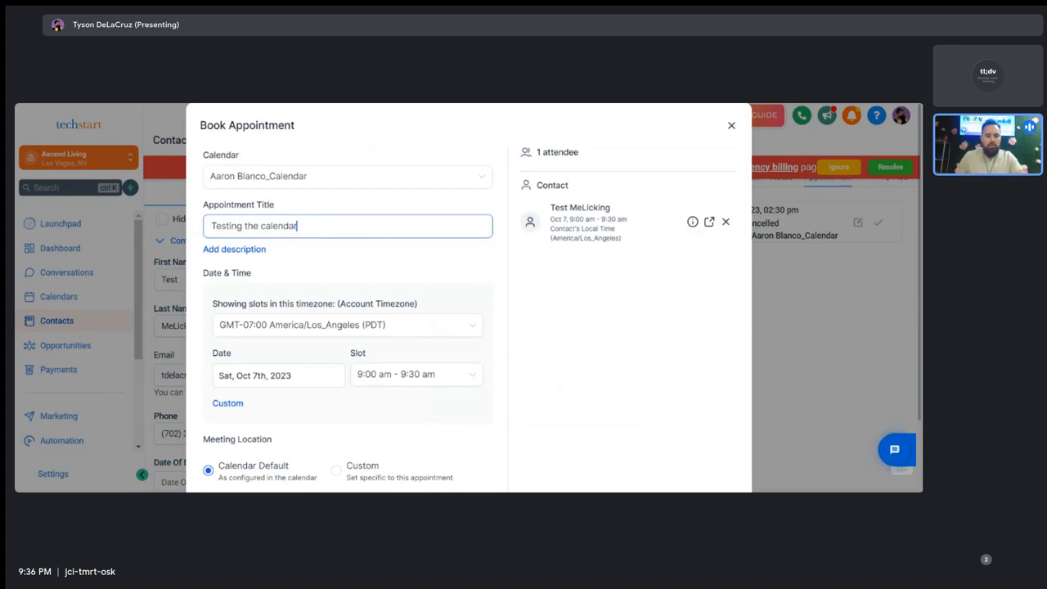
Book the test appointment for Sat, Oct 7th, 2023, 9:00 am - 9:30 am, with Confirmed status and the Calendar Default location.
left_click(337, 376)
scroll(380, 381, "down", 1)
left_click(383, 376)
scroll(426, 357, "down", 1)
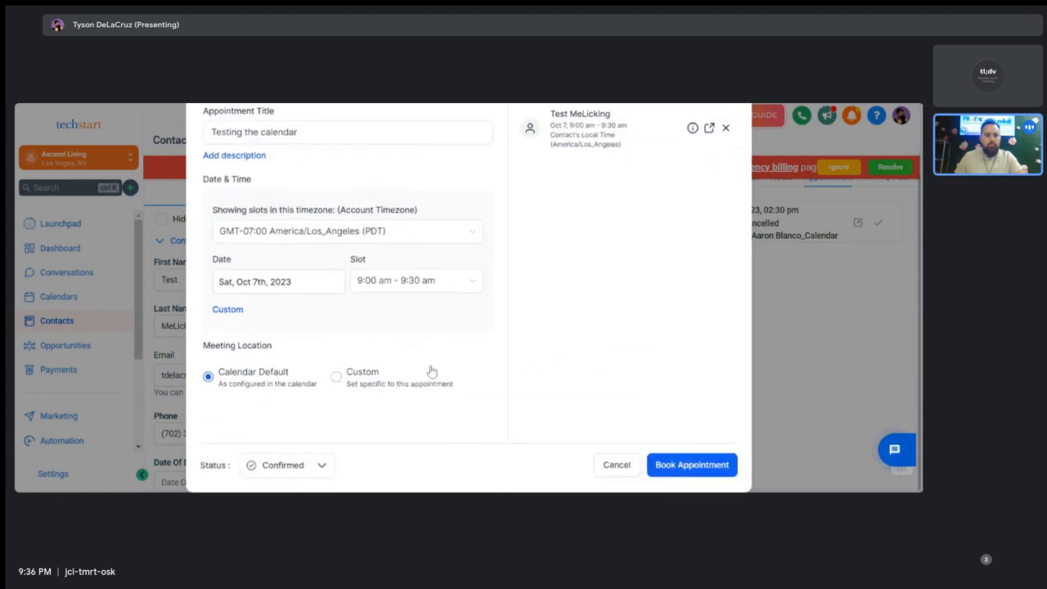
scroll(458, 413, "up", 2)
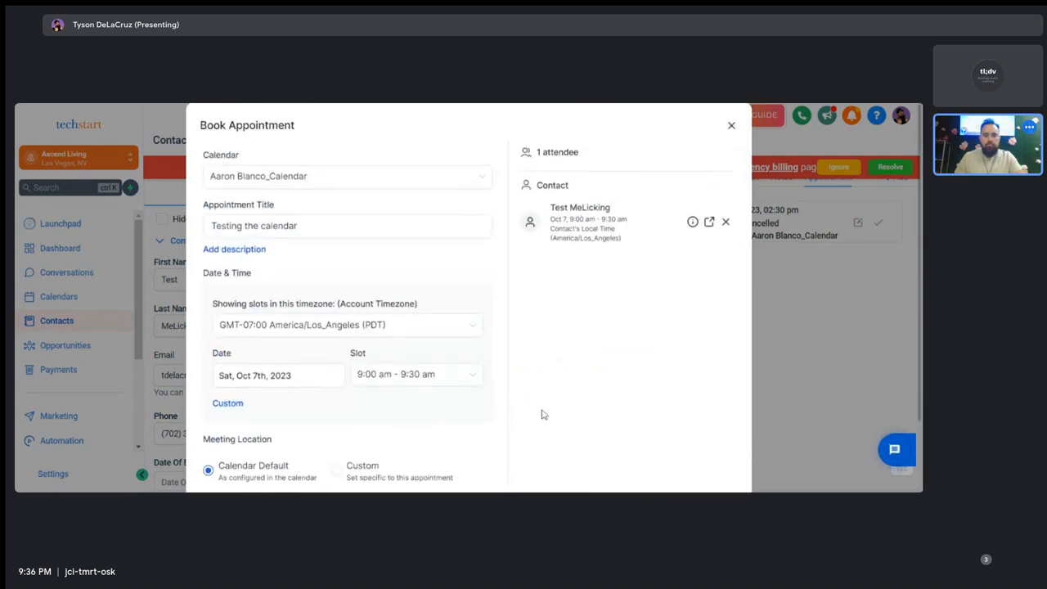
scroll(556, 419, "down", 2)
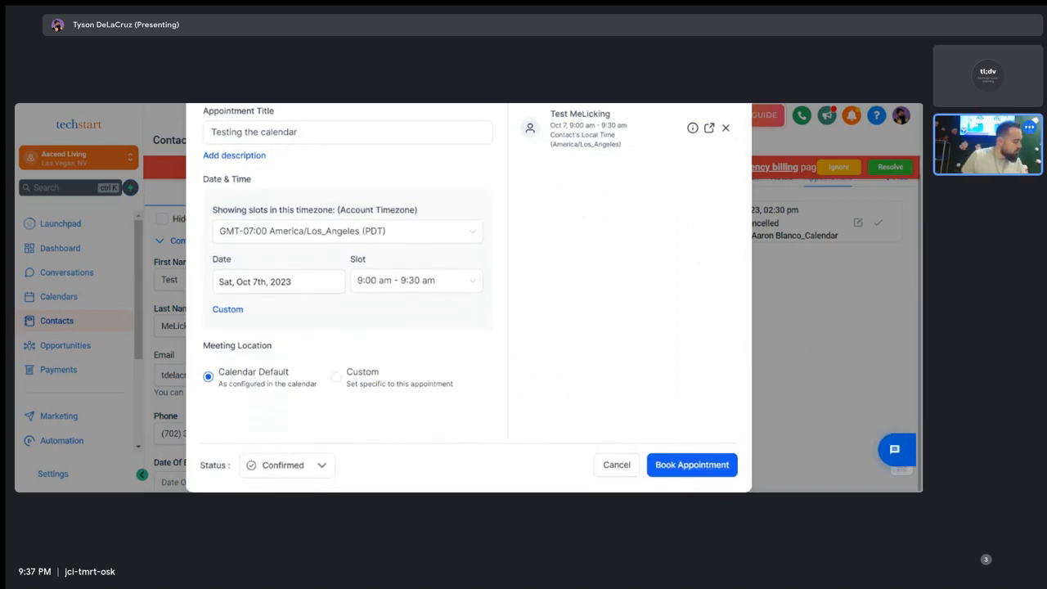
left_click(681, 465)
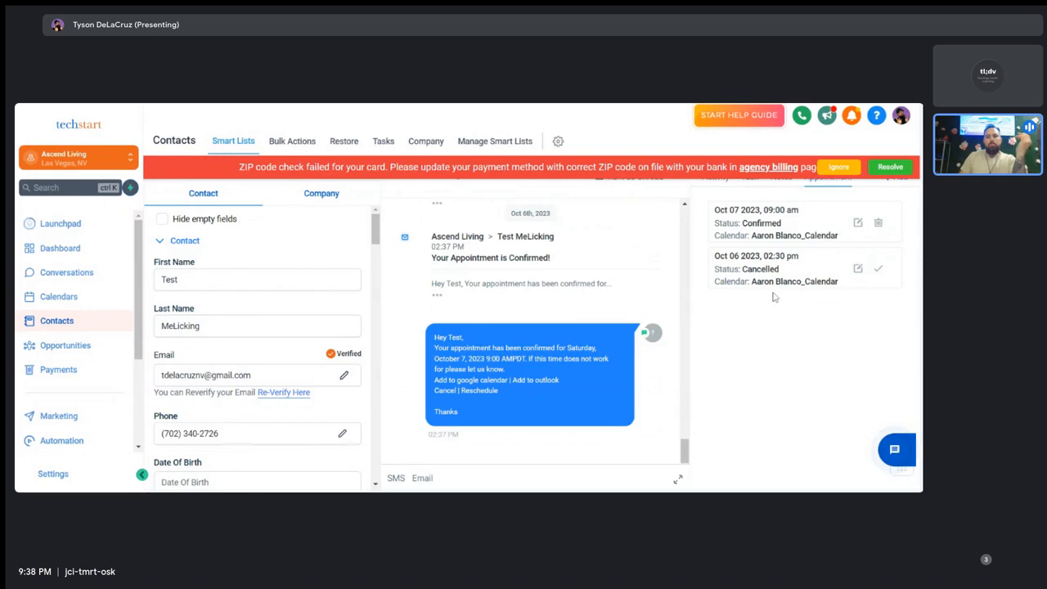
Ignore the billing ZIP code warning and cancel the contact's Oct 07 2023, 09:00 am appointment.
left_click(834, 168)
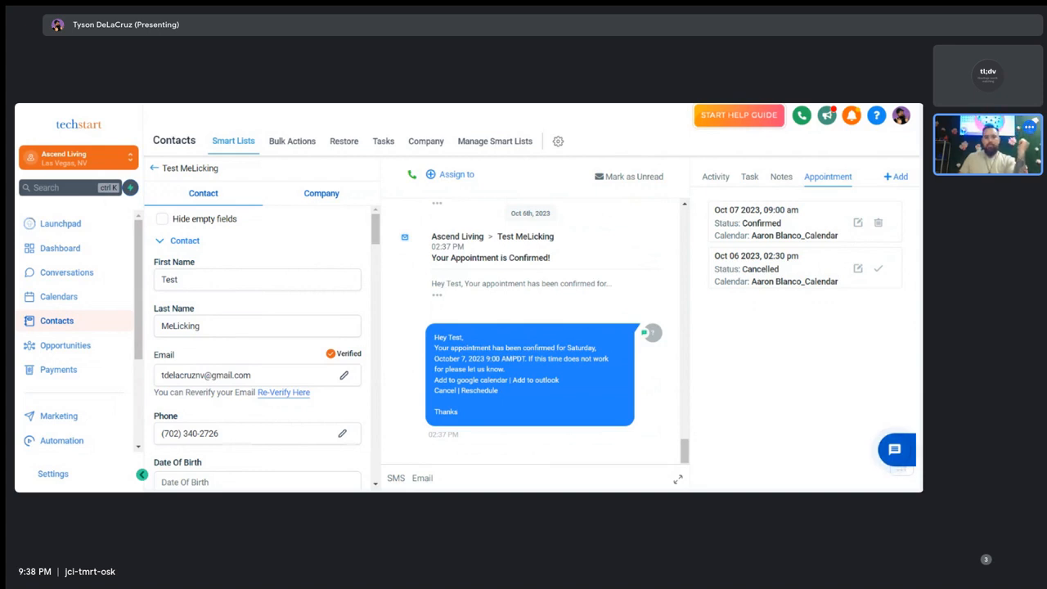
left_click(880, 224)
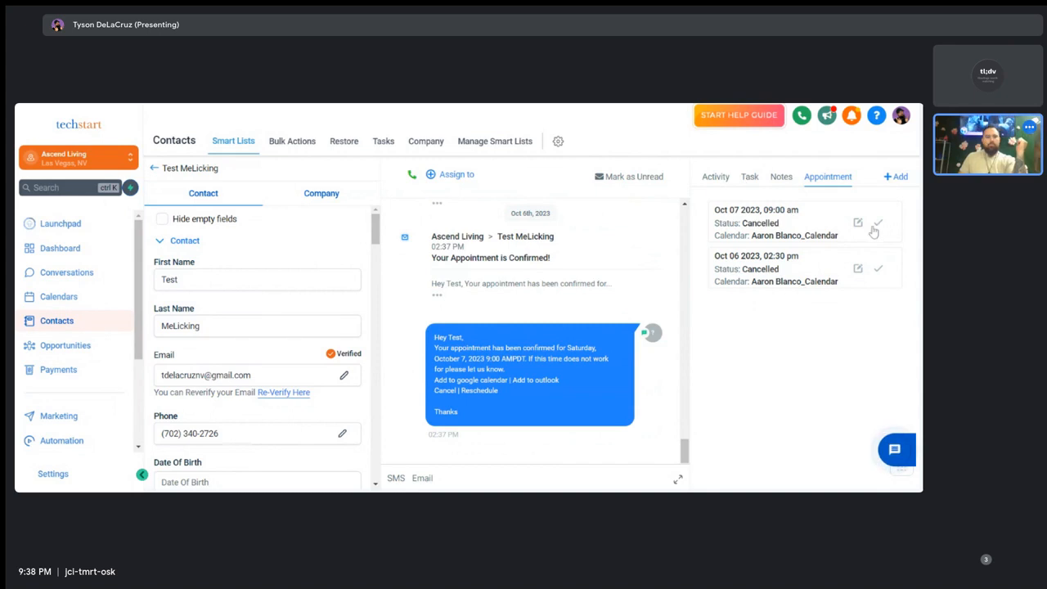